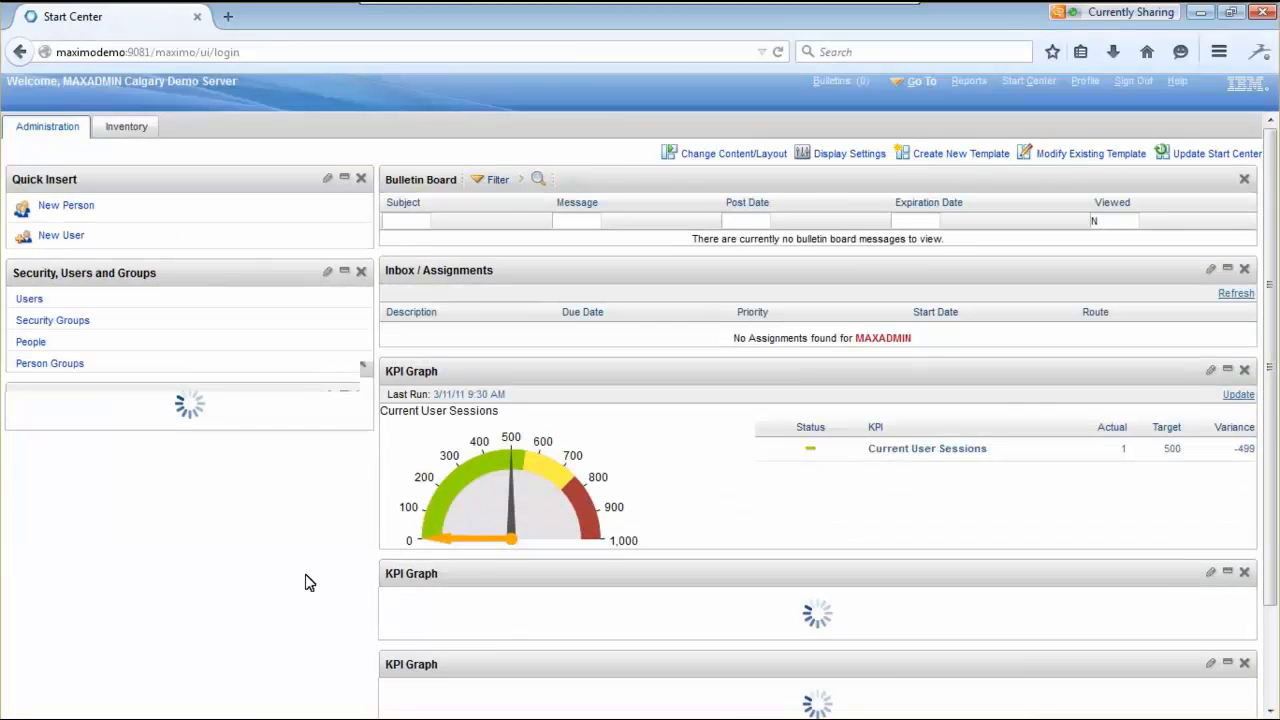
# - Go to Assets > Asset Templates to open the empty template list
pyautogui.click(922, 86)
pyautogui.moveTo(941, 128)
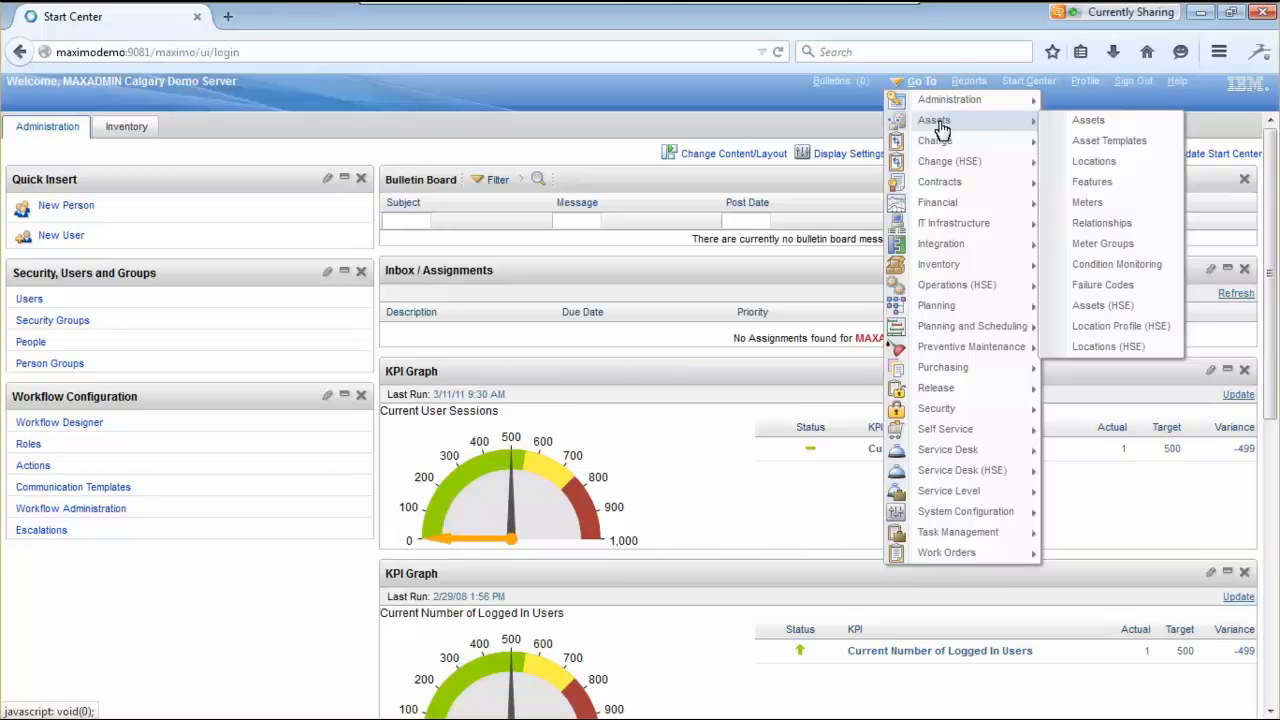
pyautogui.click(1106, 141)
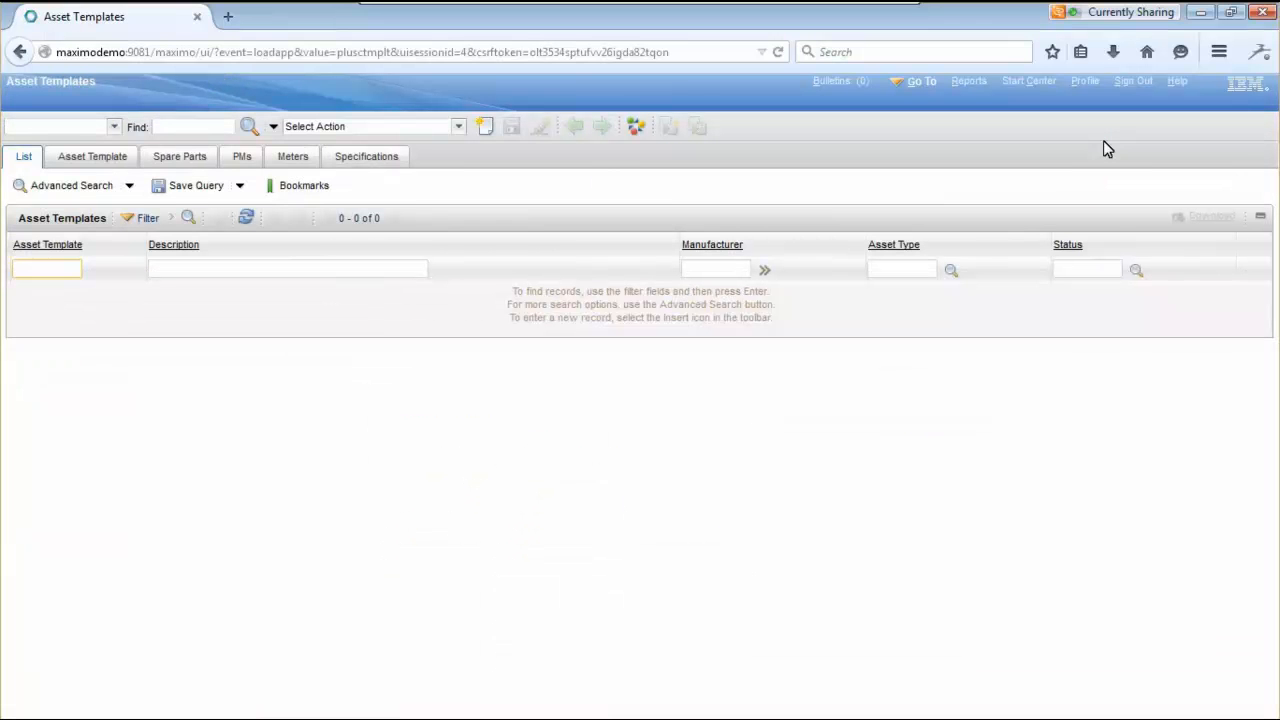
# - Create new asset template VALVE described as 'Schneider Electric Valve Template'
pyautogui.click(485, 130)
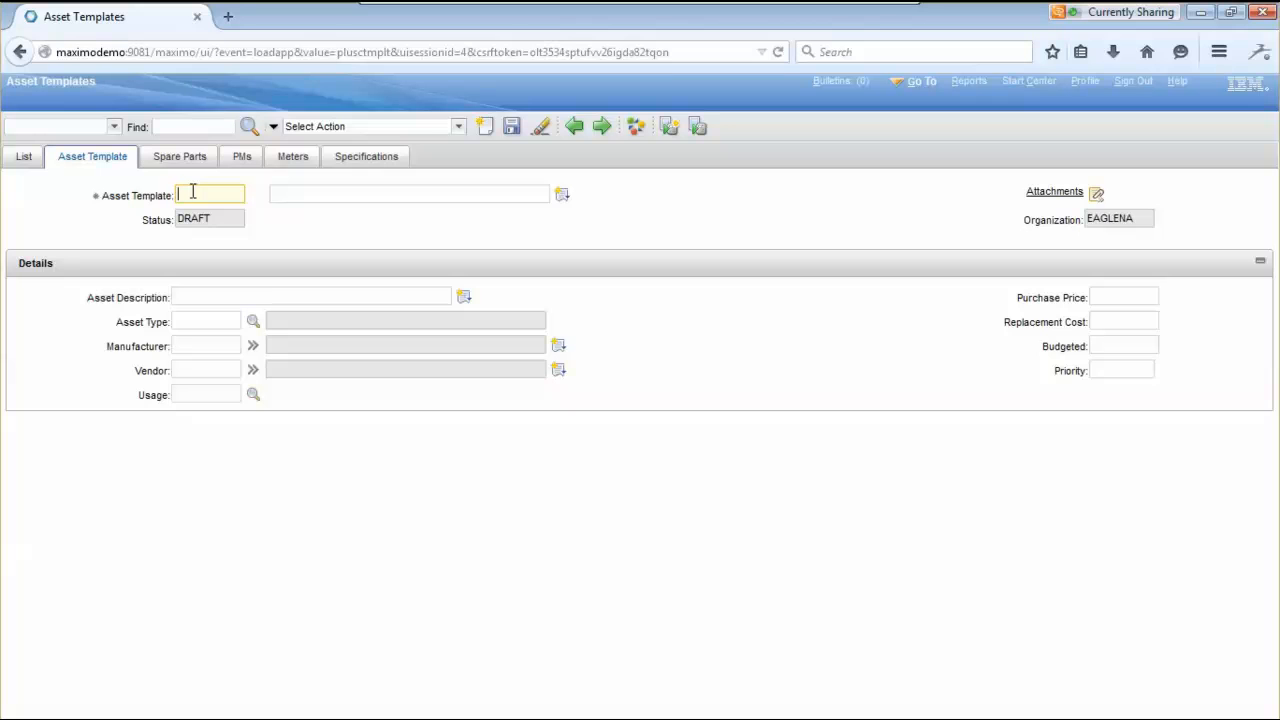
pyautogui.write('VALVE')
pyautogui.click(281, 193)
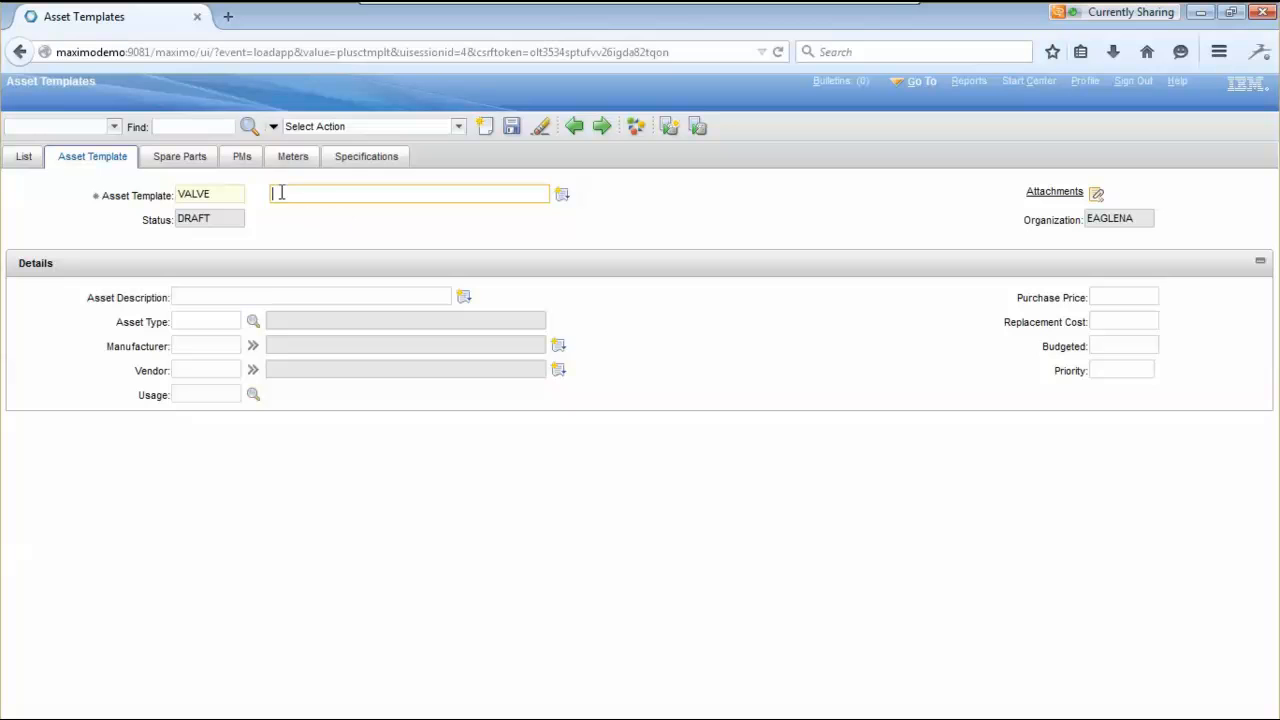
pyautogui.write('Schneider Electric Valve Template')
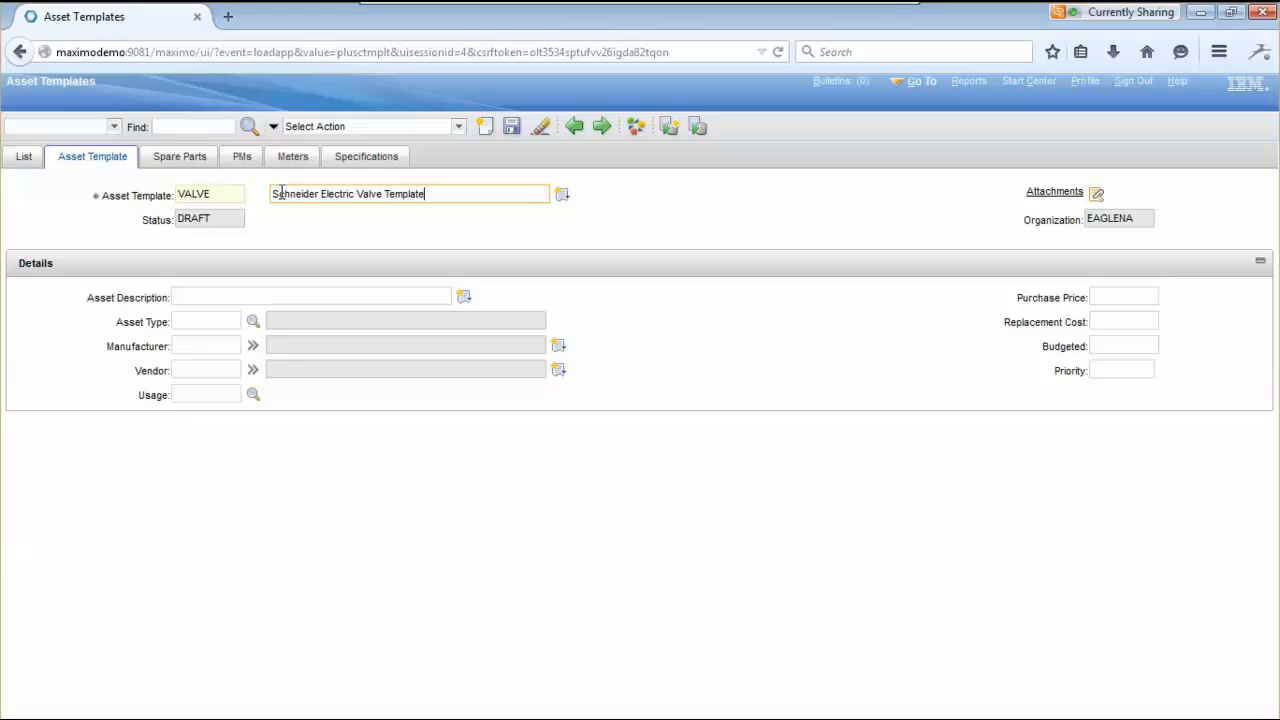
pyautogui.click(580, 239)
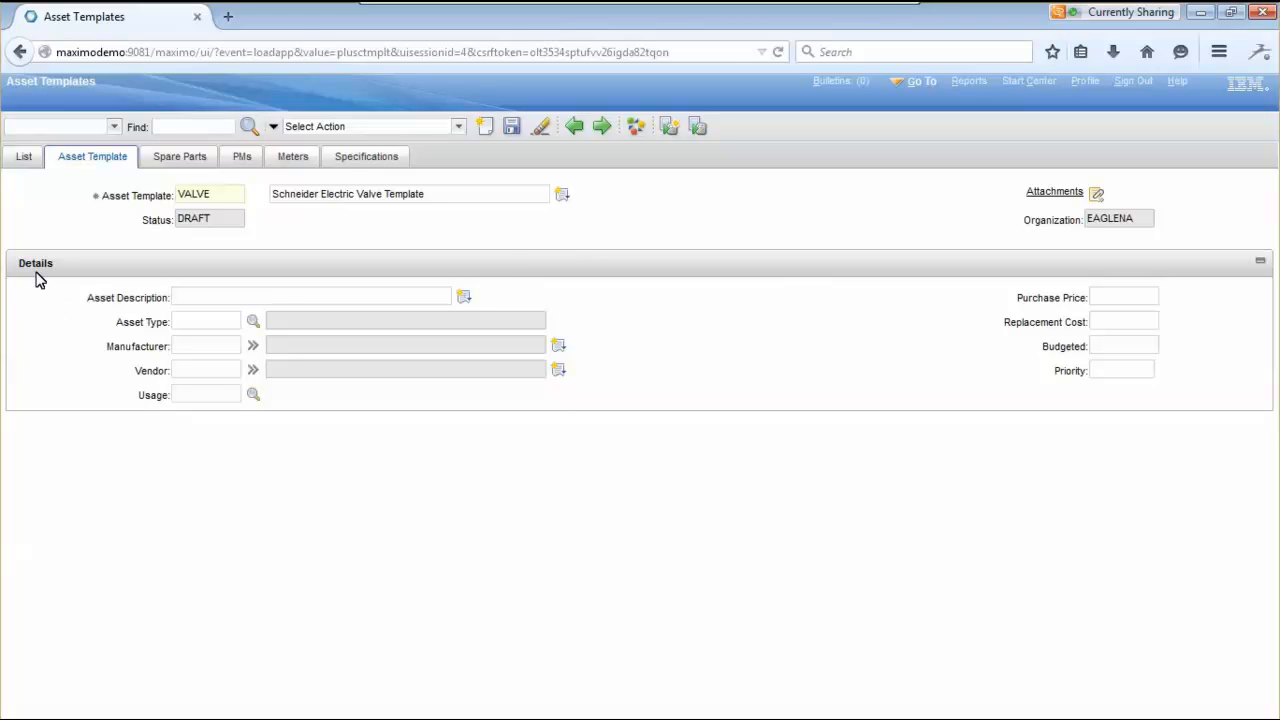
# - Set the template's asset description to 'VB-722B Valve'
pyautogui.click(101, 304)
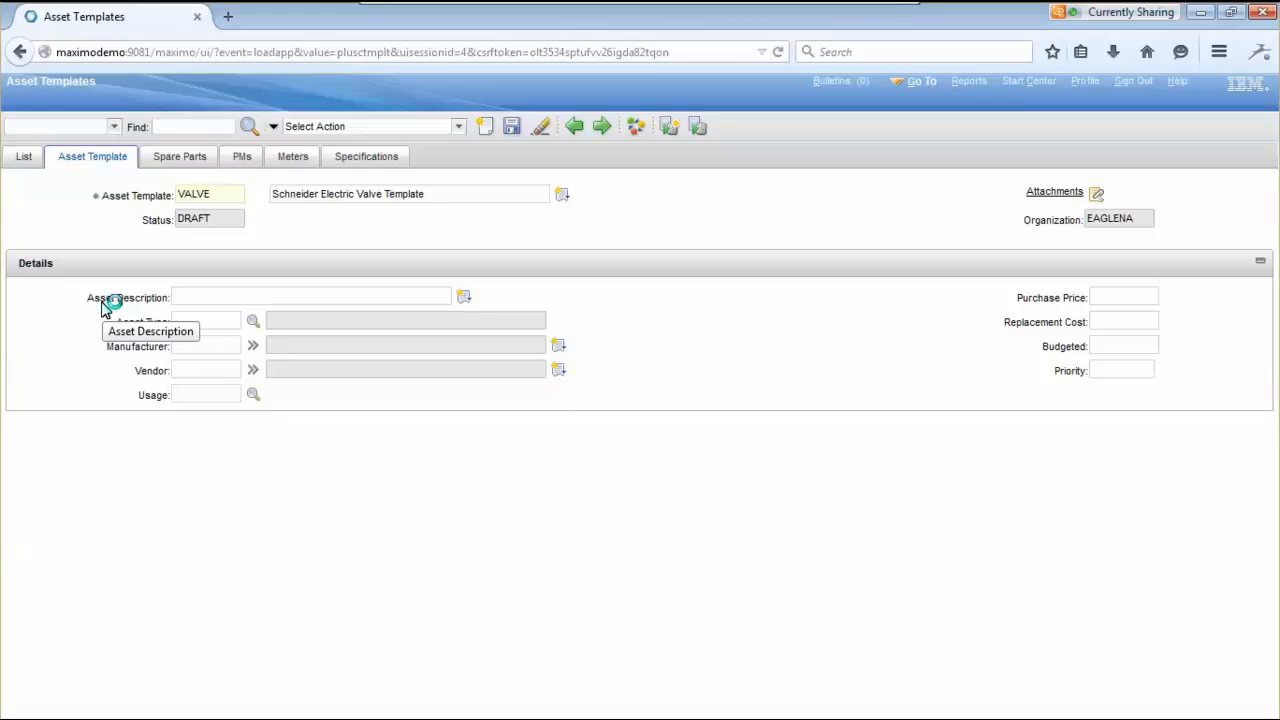
pyautogui.click(180, 293)
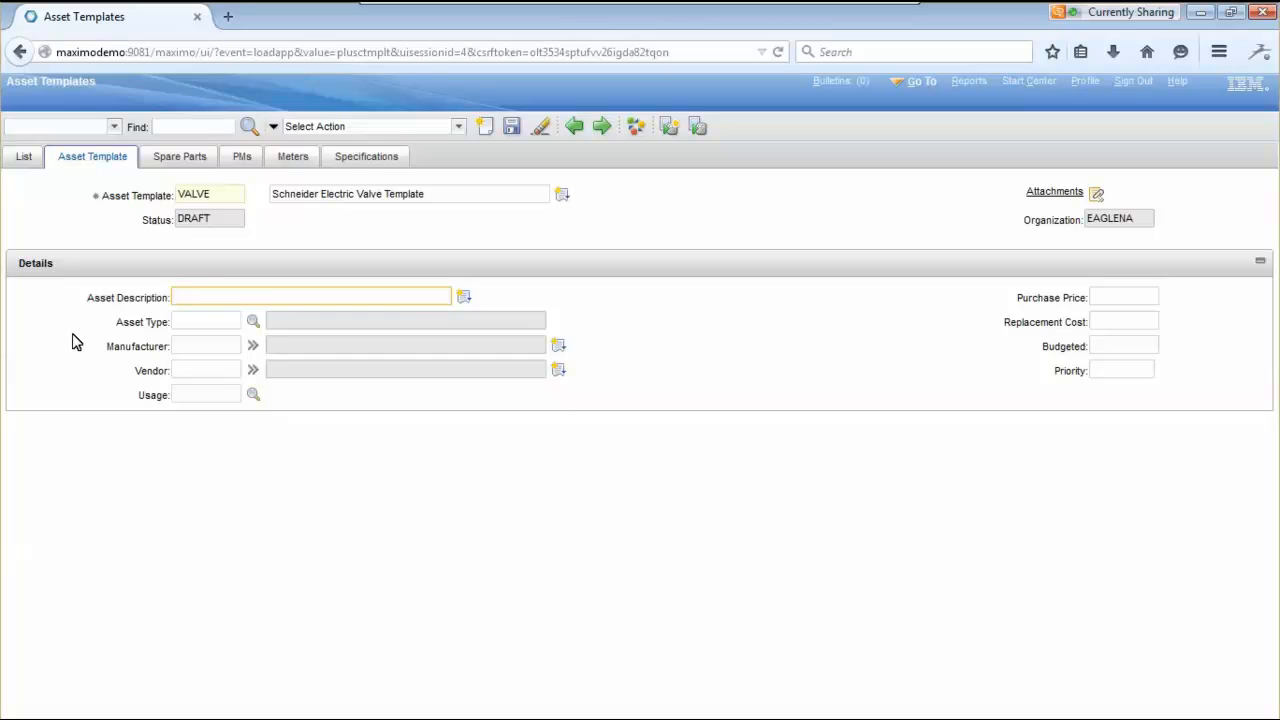
pyautogui.write('VB-722B Valve')
pyautogui.click(220, 326)
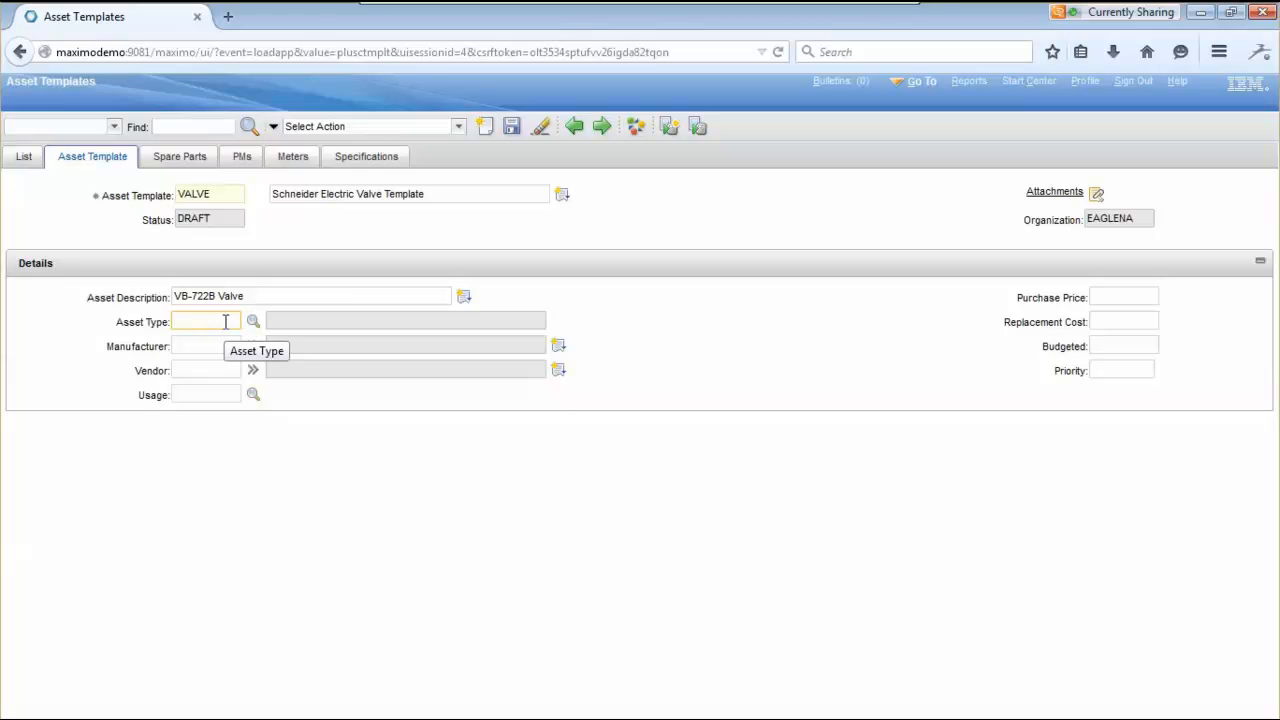
# - Set asset type PRODUCTION and manufacturer 1001 (Schneider Electric), found by filtering schn%
pyautogui.click(253, 321)
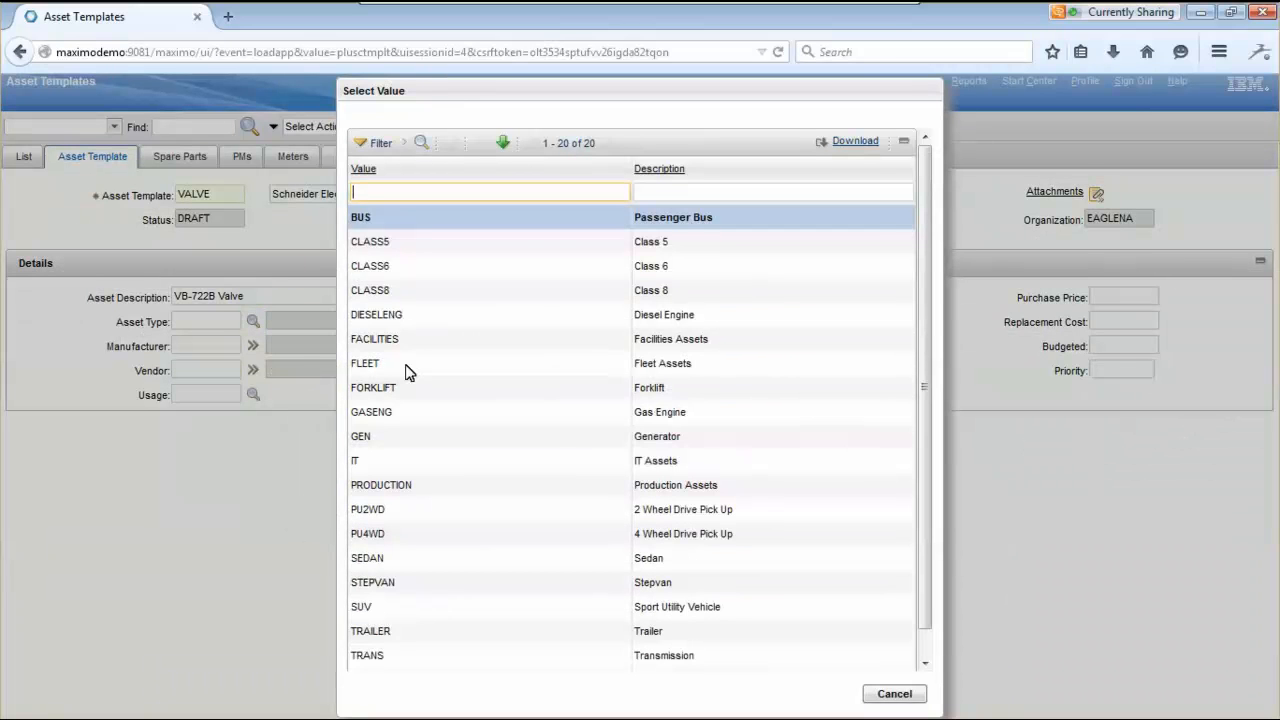
pyautogui.click(385, 487)
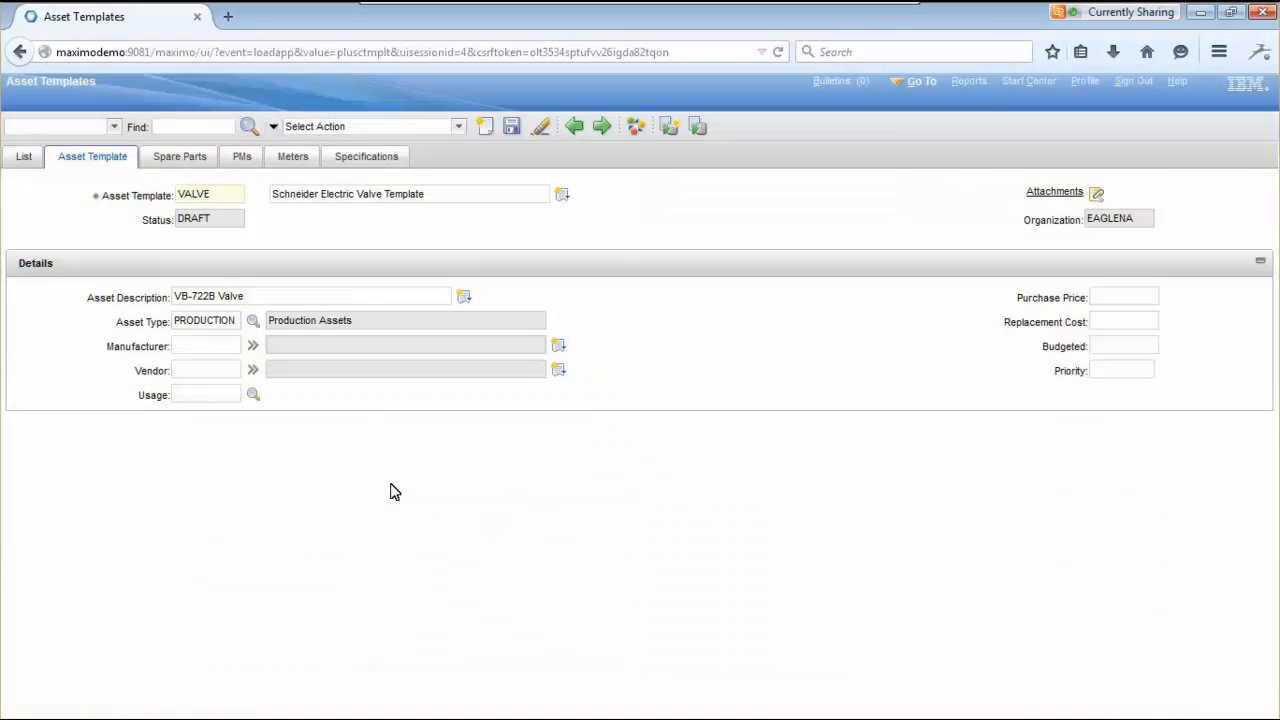
pyautogui.click(229, 346)
pyautogui.click(253, 344)
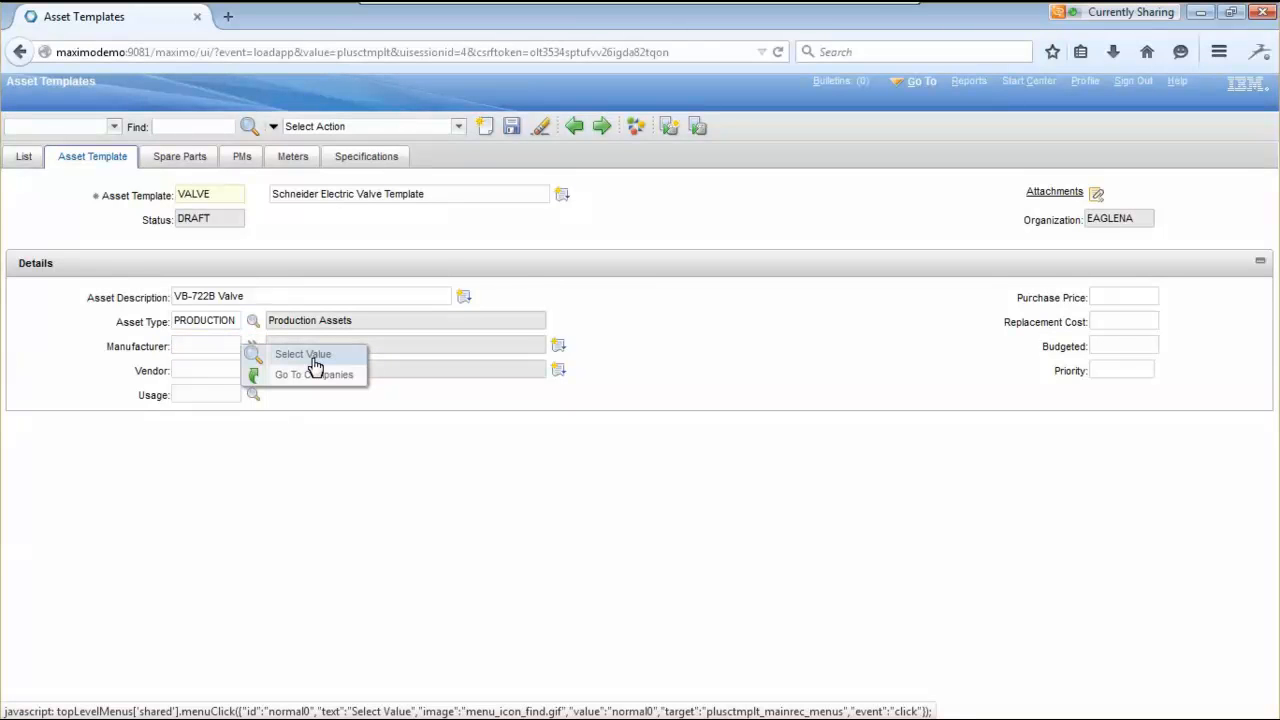
pyautogui.click(314, 362)
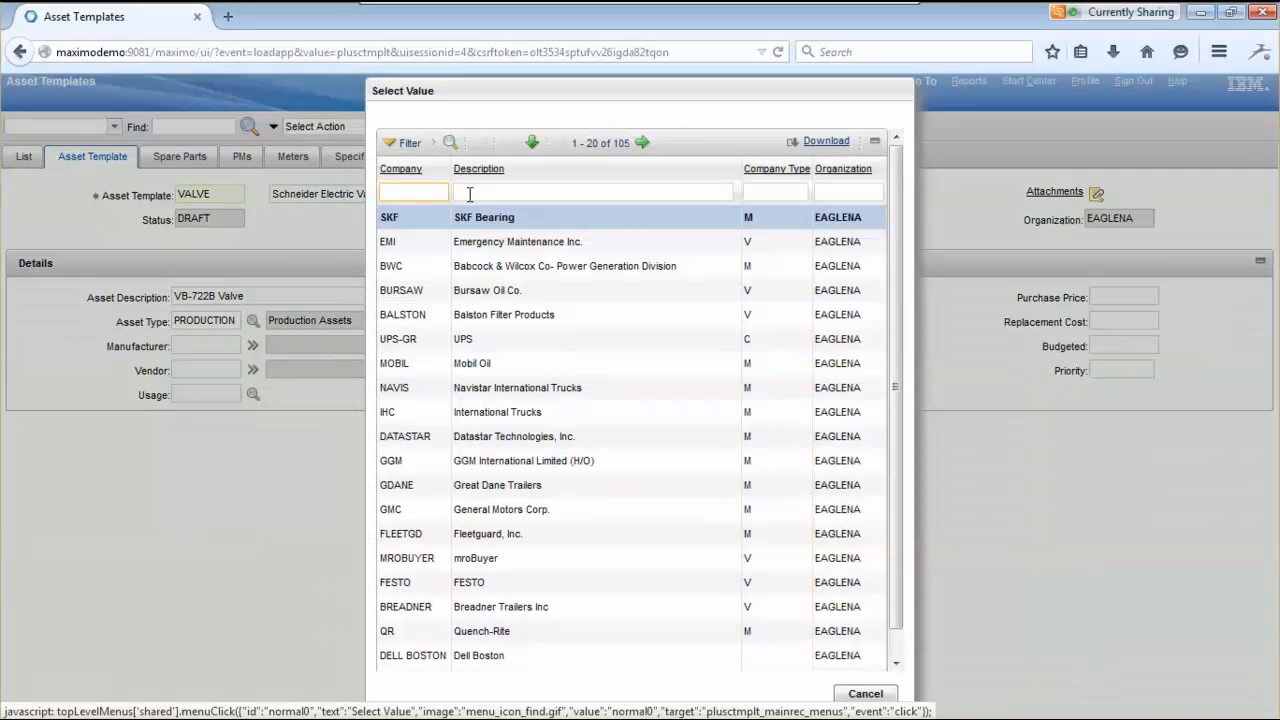
pyautogui.click(470, 194)
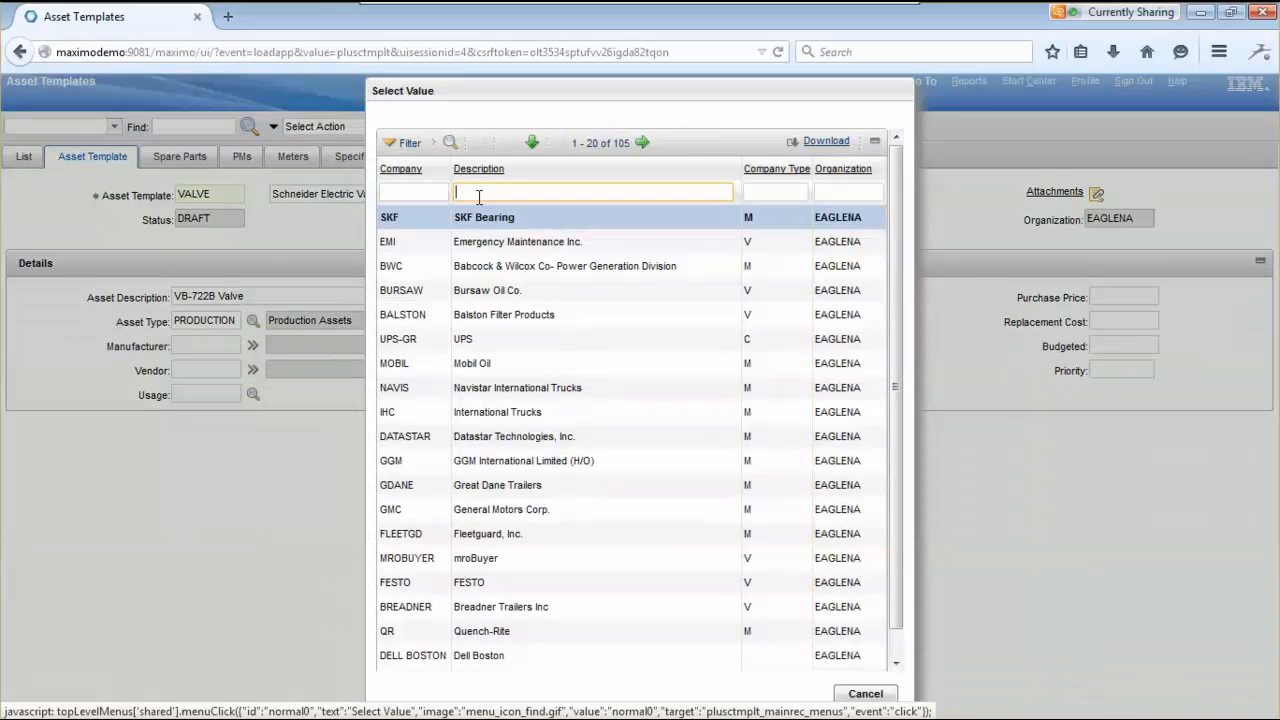
pyautogui.write('schn%')
pyautogui.press('Return')
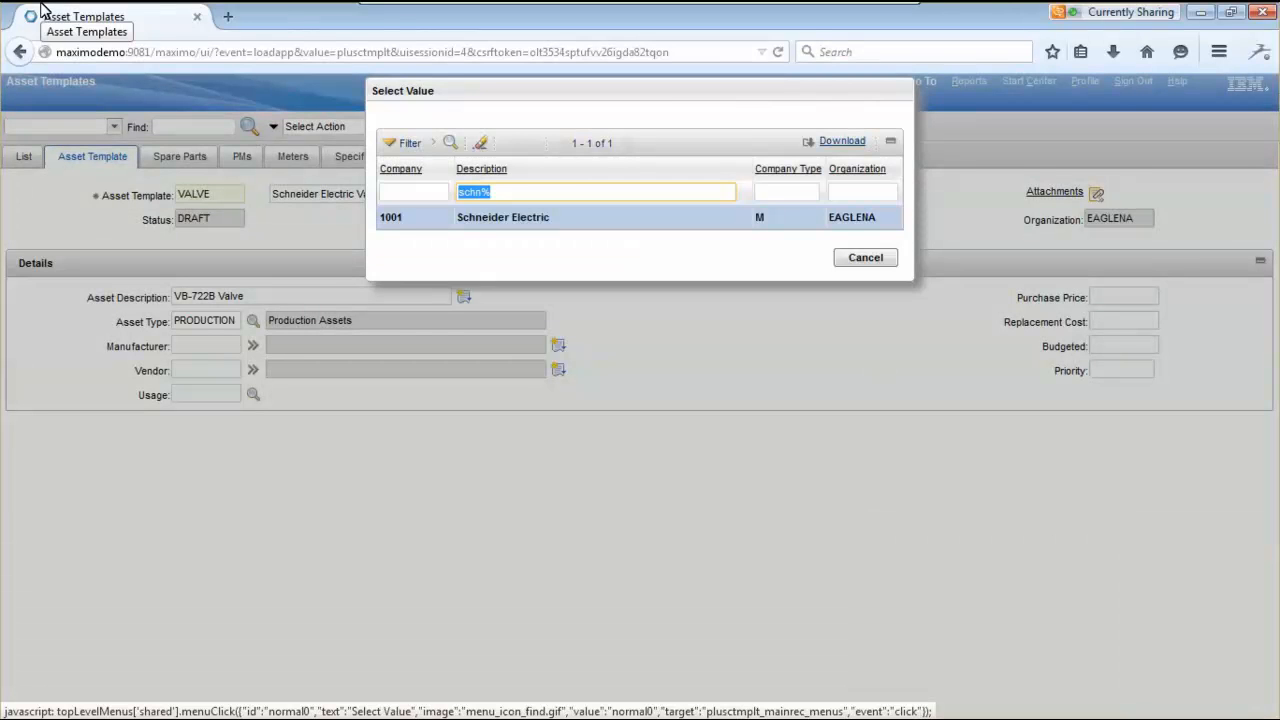
pyautogui.click(394, 222)
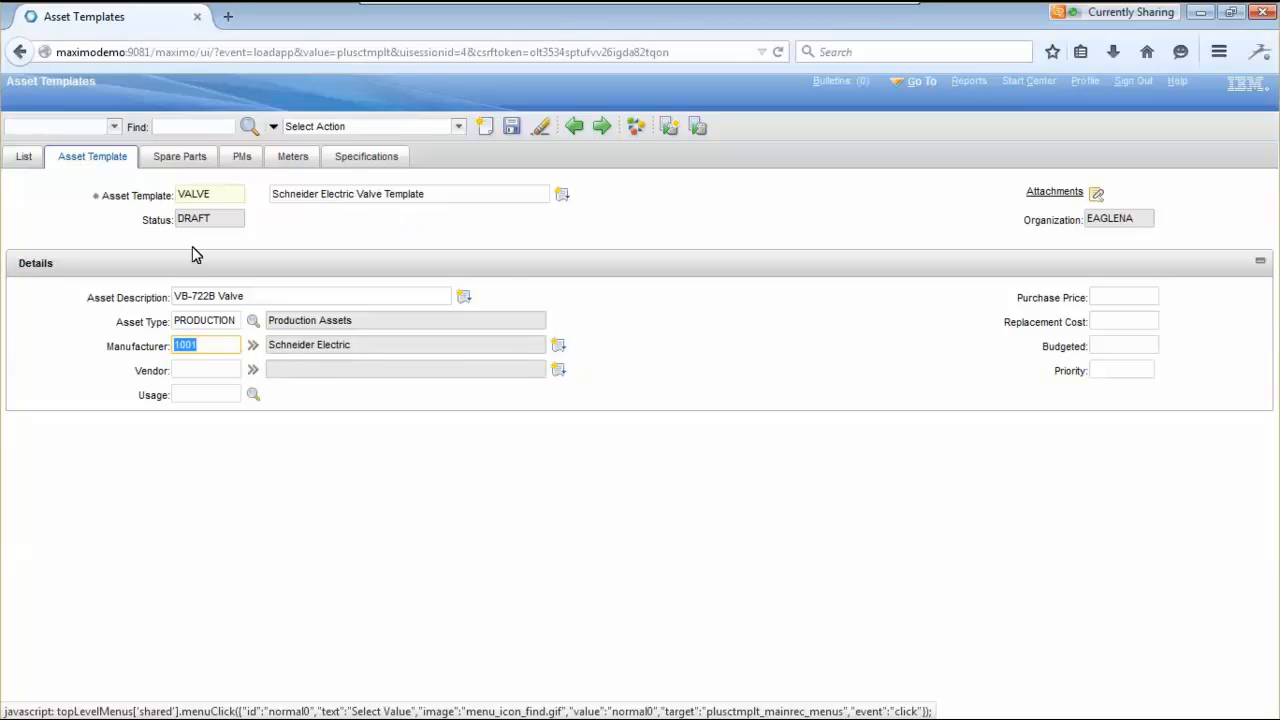
pyautogui.click(382, 413)
# - Set purchase price 75.00, save the VALVE template, and view its Spare Parts
pyautogui.click(1048, 370)
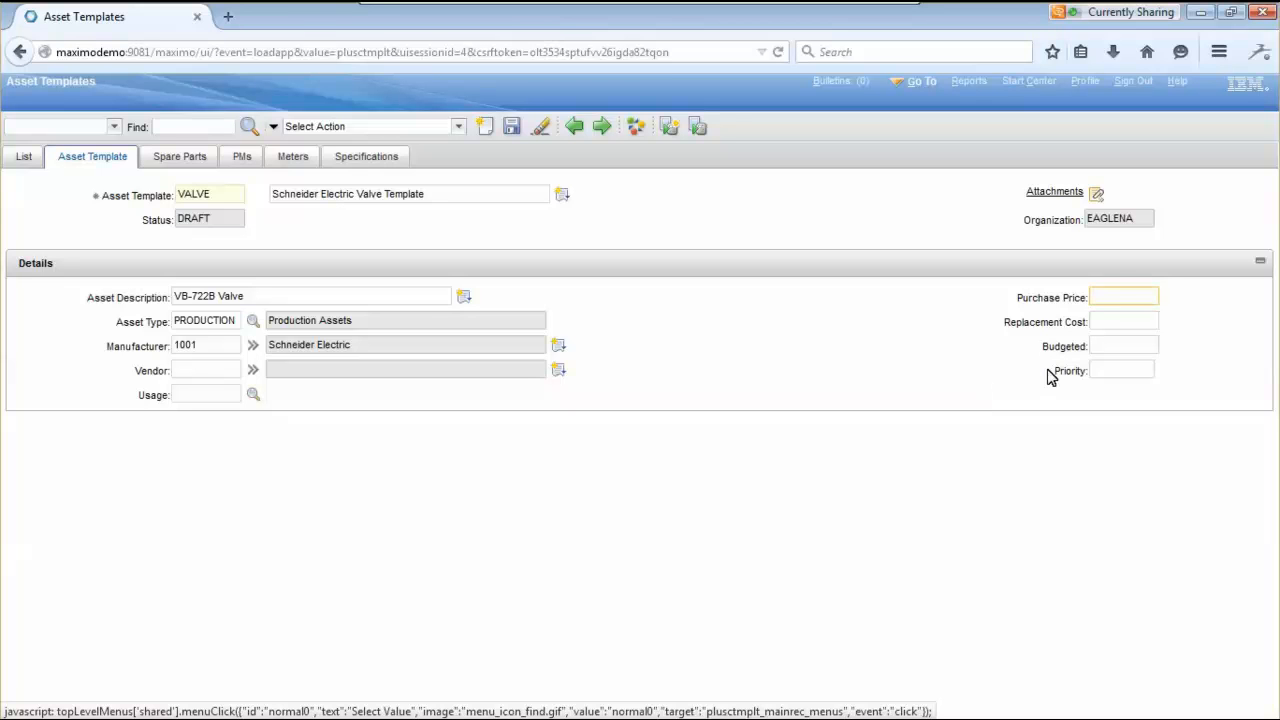
pyautogui.write('75.00')
pyautogui.press('Tab')
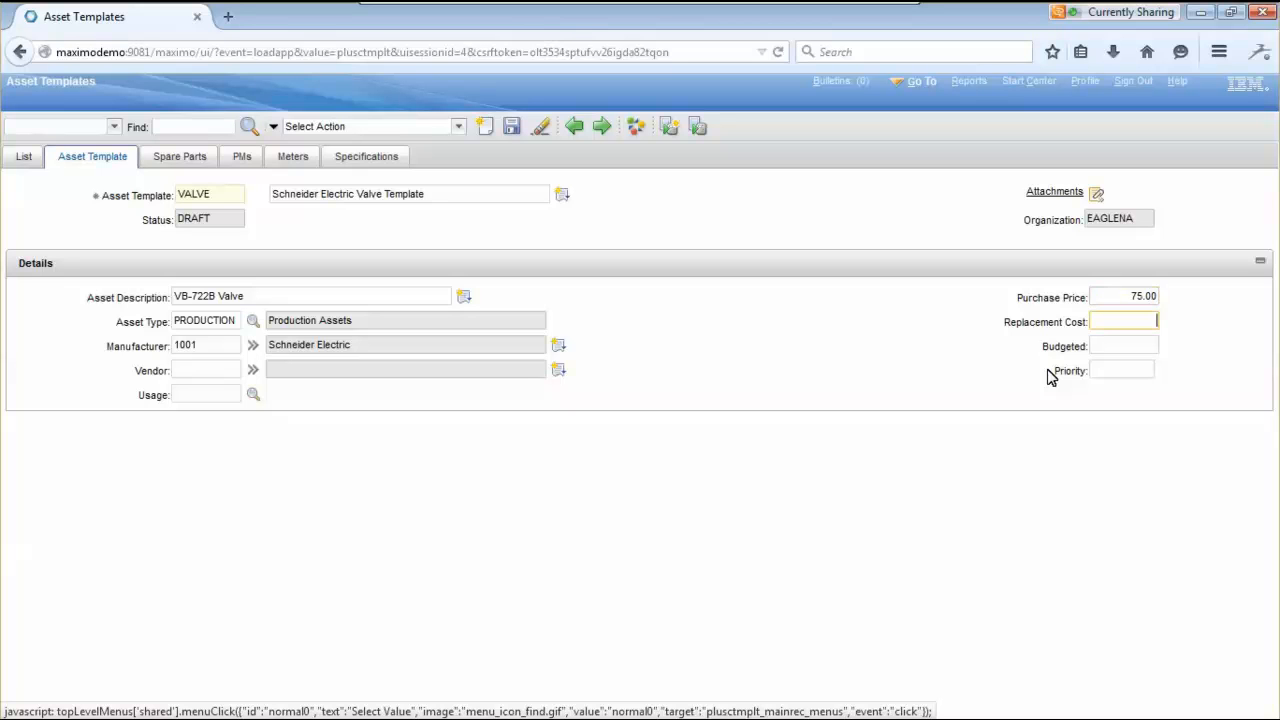
pyautogui.click(1184, 374)
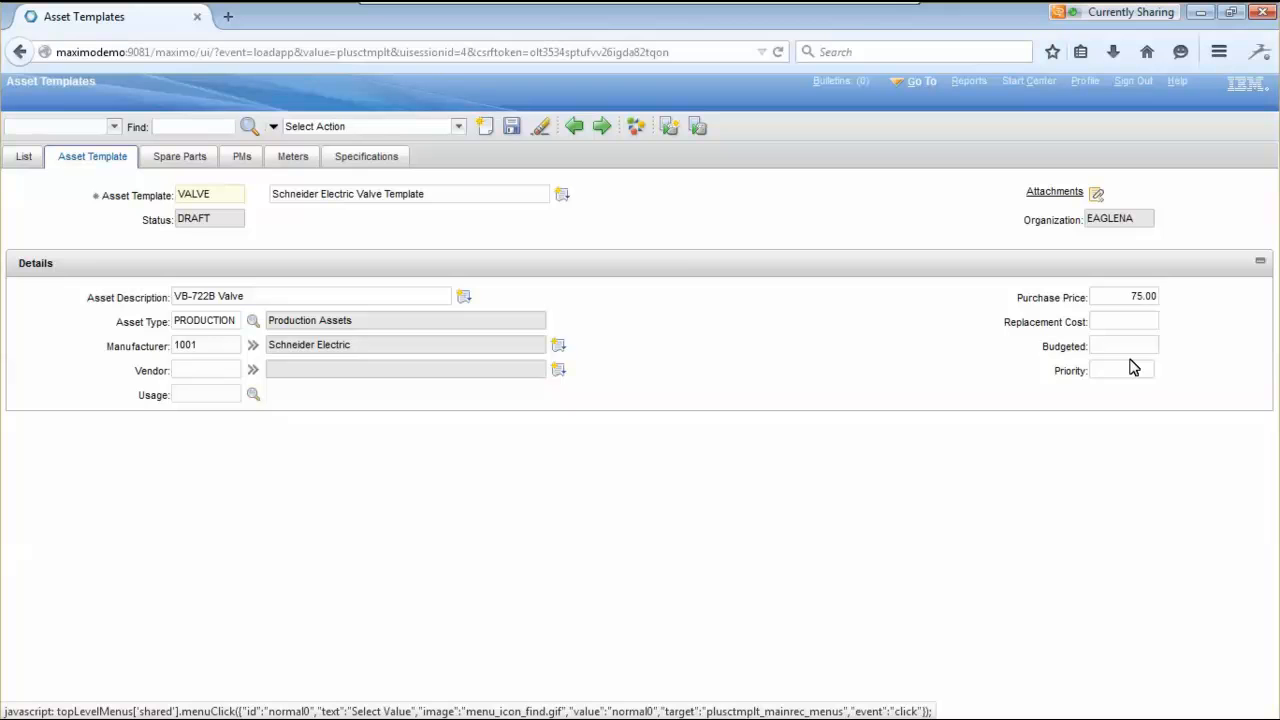
pyautogui.click(510, 128)
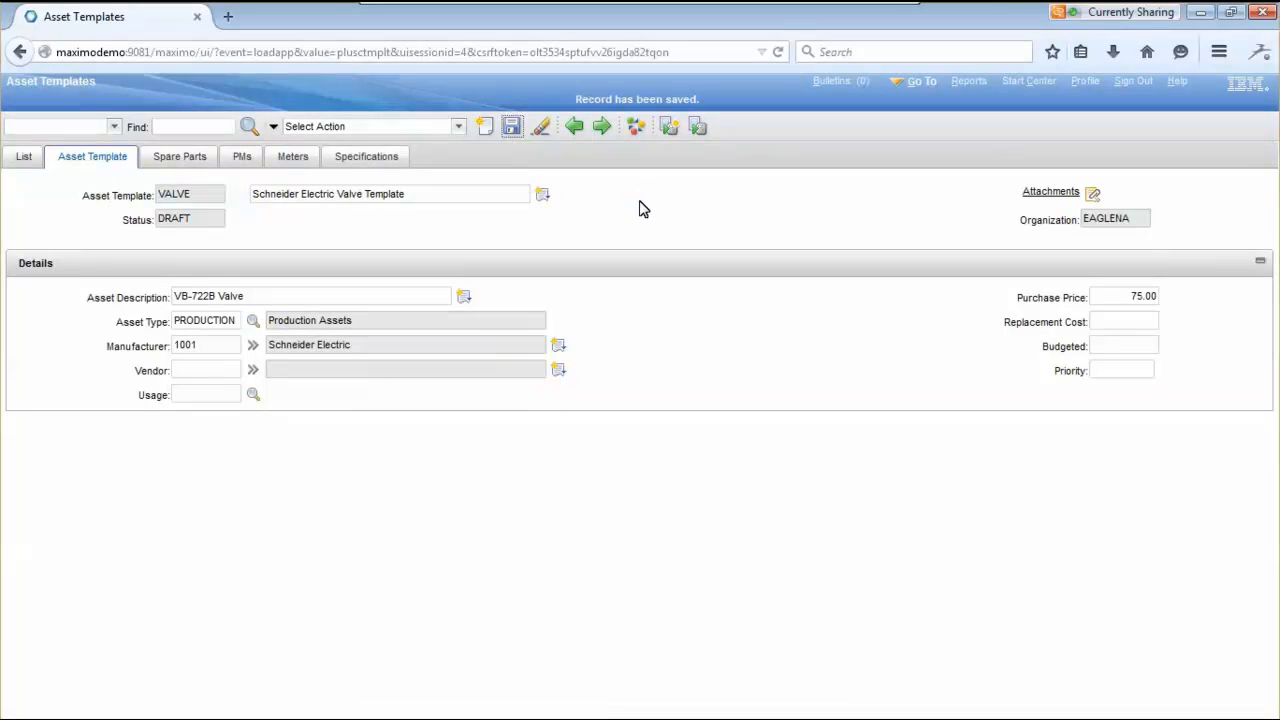
pyautogui.click(165, 158)
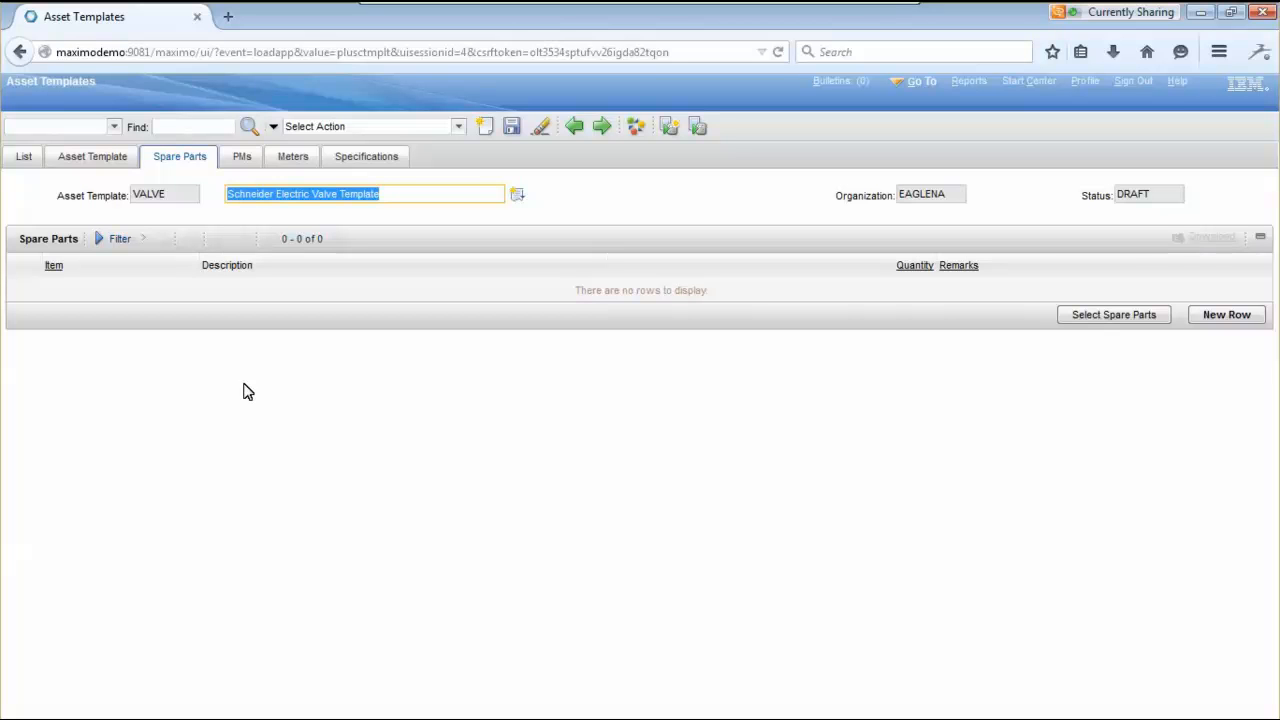
# - Filter the parts picker for washers and add Oilite washer 84-210 as a spare part
pyautogui.click(1122, 318)
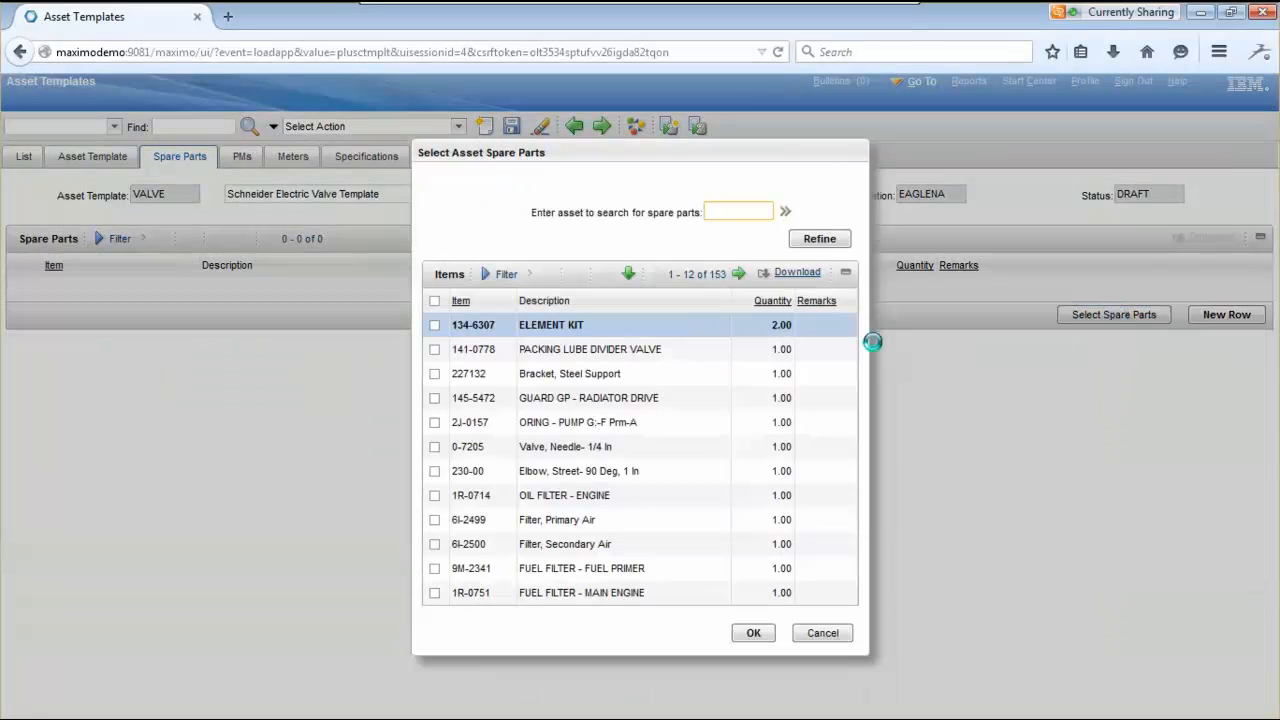
pyautogui.click(493, 275)
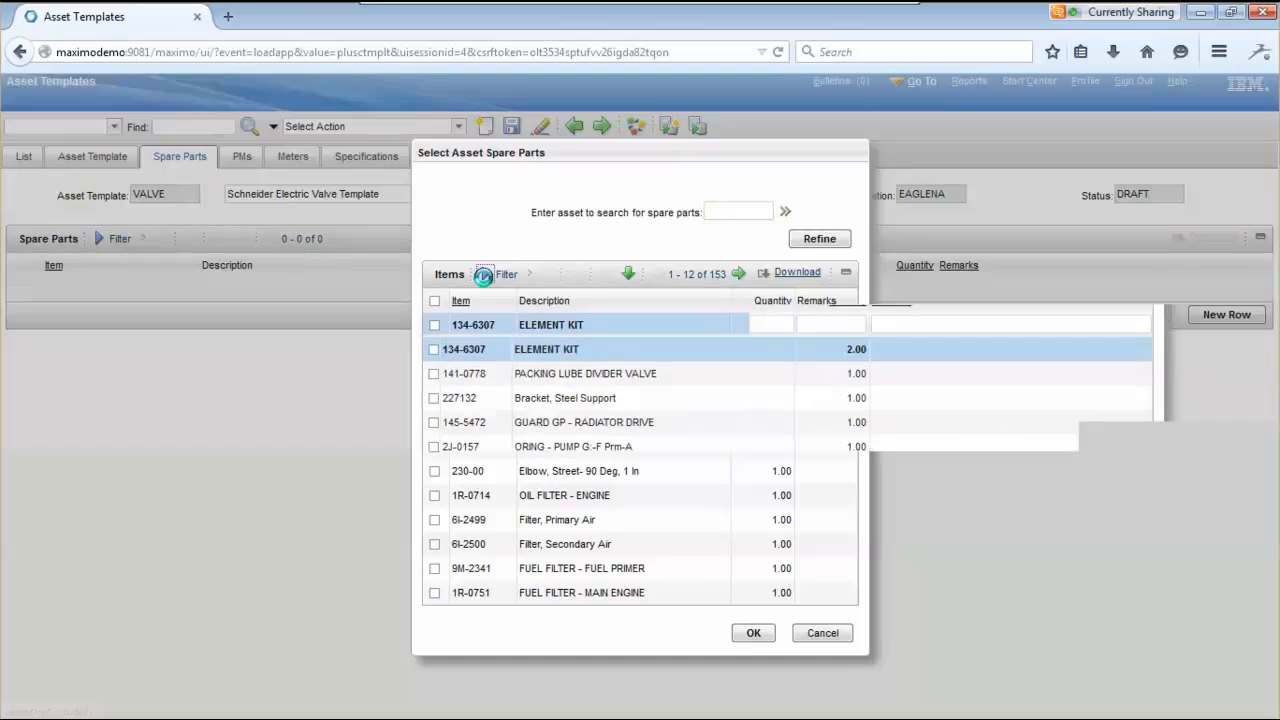
pyautogui.click(550, 320)
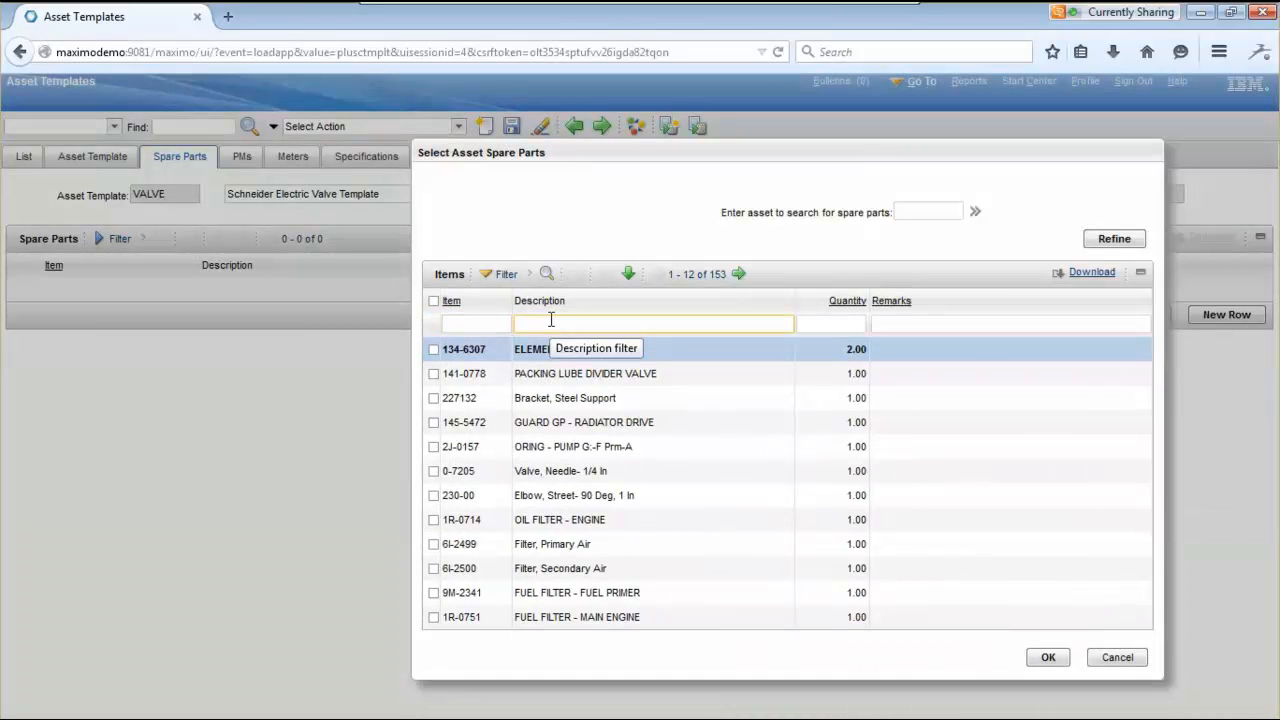
pyautogui.write('bolt')
pyautogui.press('Return')
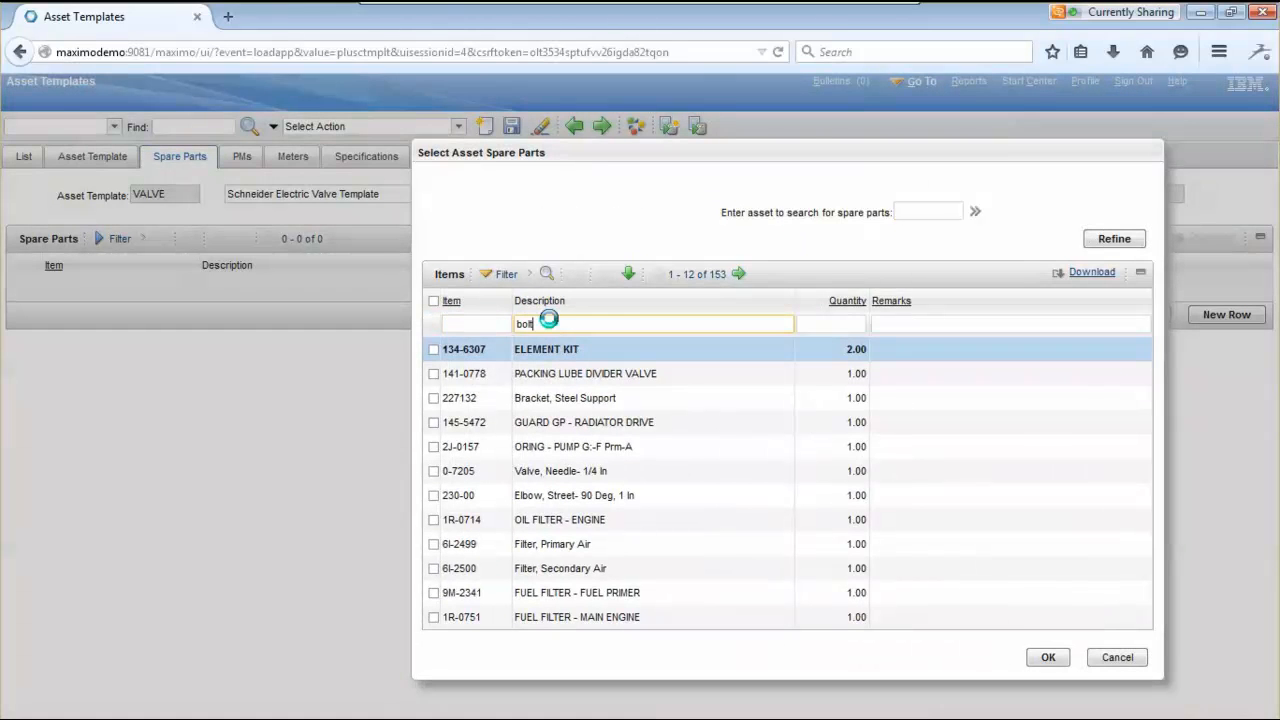
pyautogui.doubleClick(549, 320)
pyautogui.write('wa')
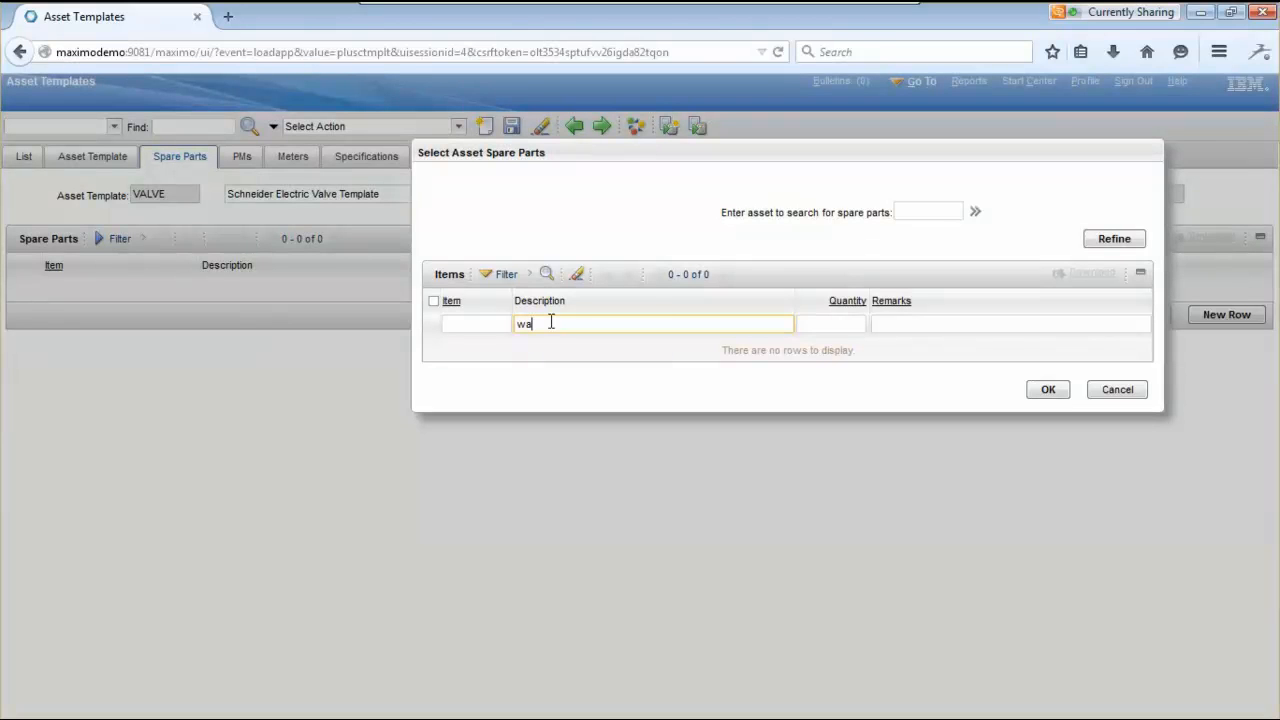
pyautogui.write('sher')
pyautogui.press('Return')
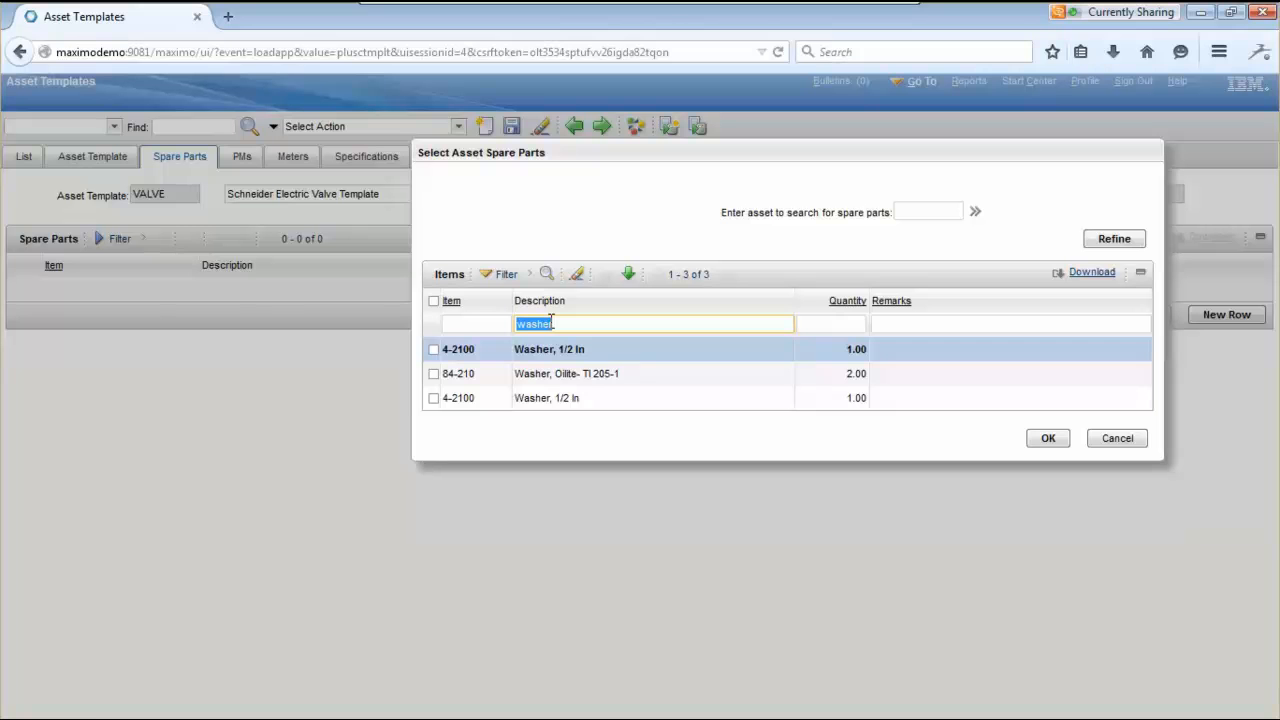
pyautogui.click(433, 374)
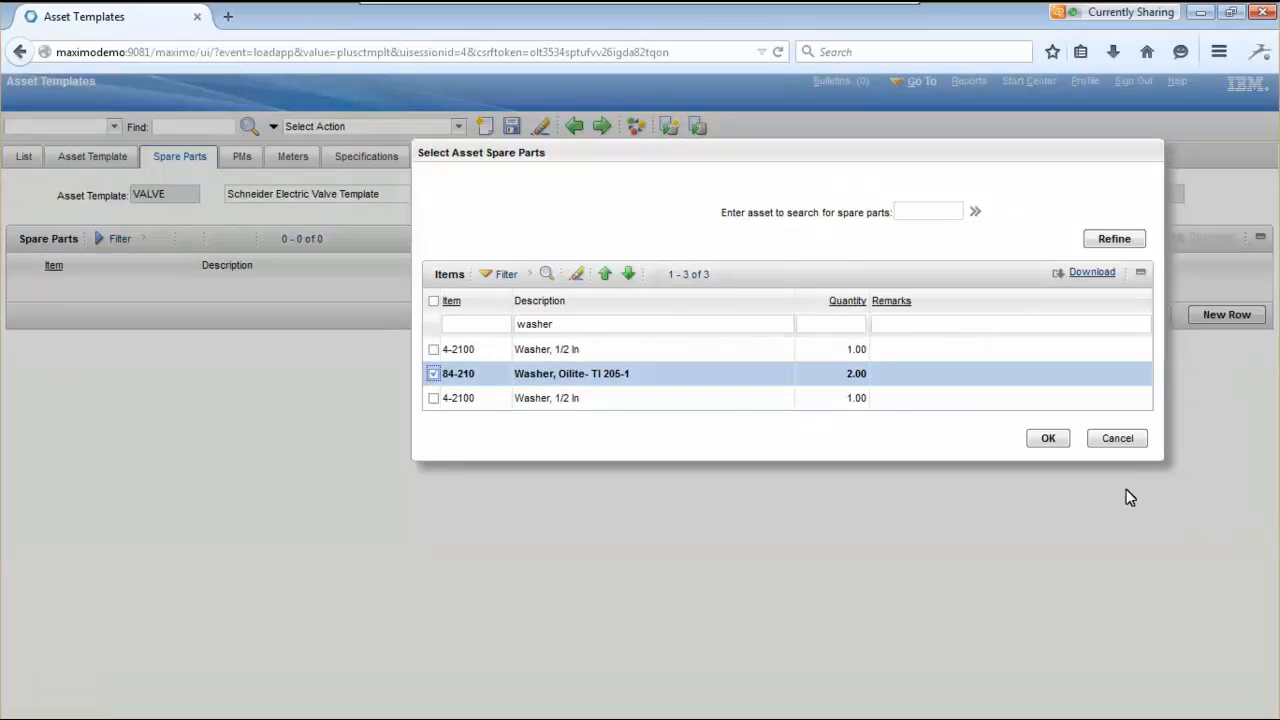
pyautogui.click(1057, 446)
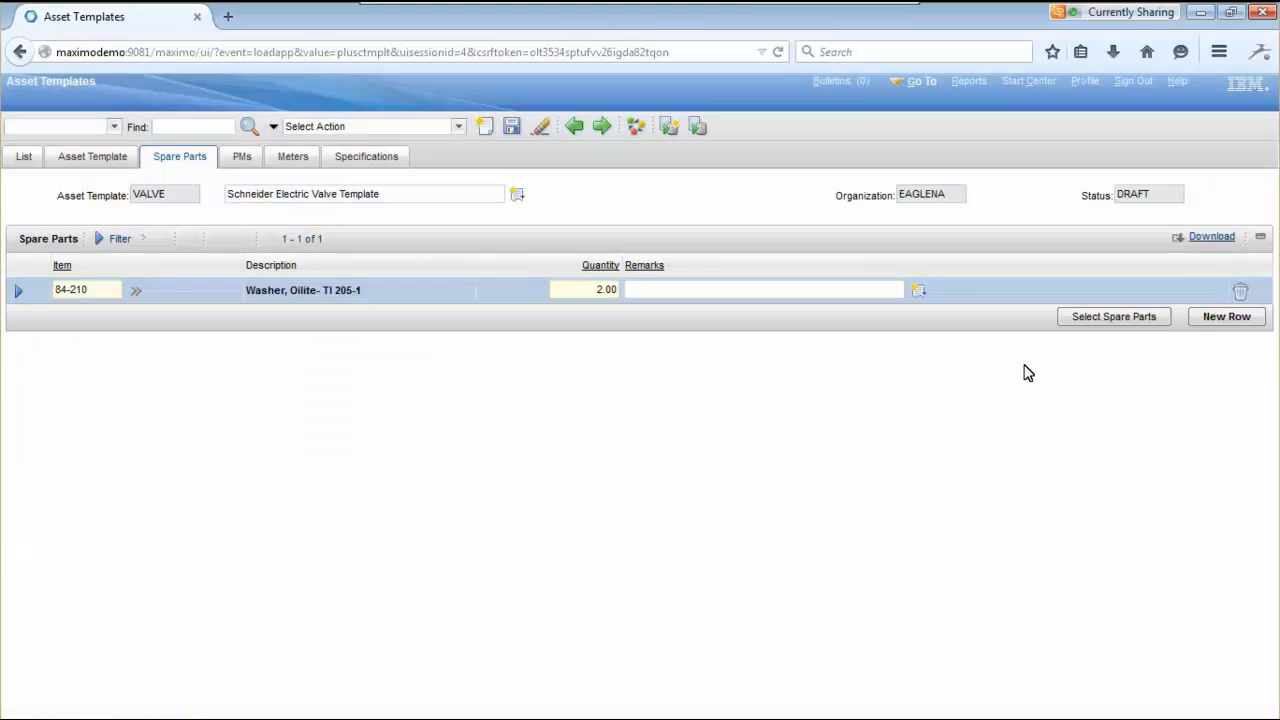
# - Add a spare part line filled with item CONNECTOR found in Item Master by 'connector'
pyautogui.click(1226, 318)
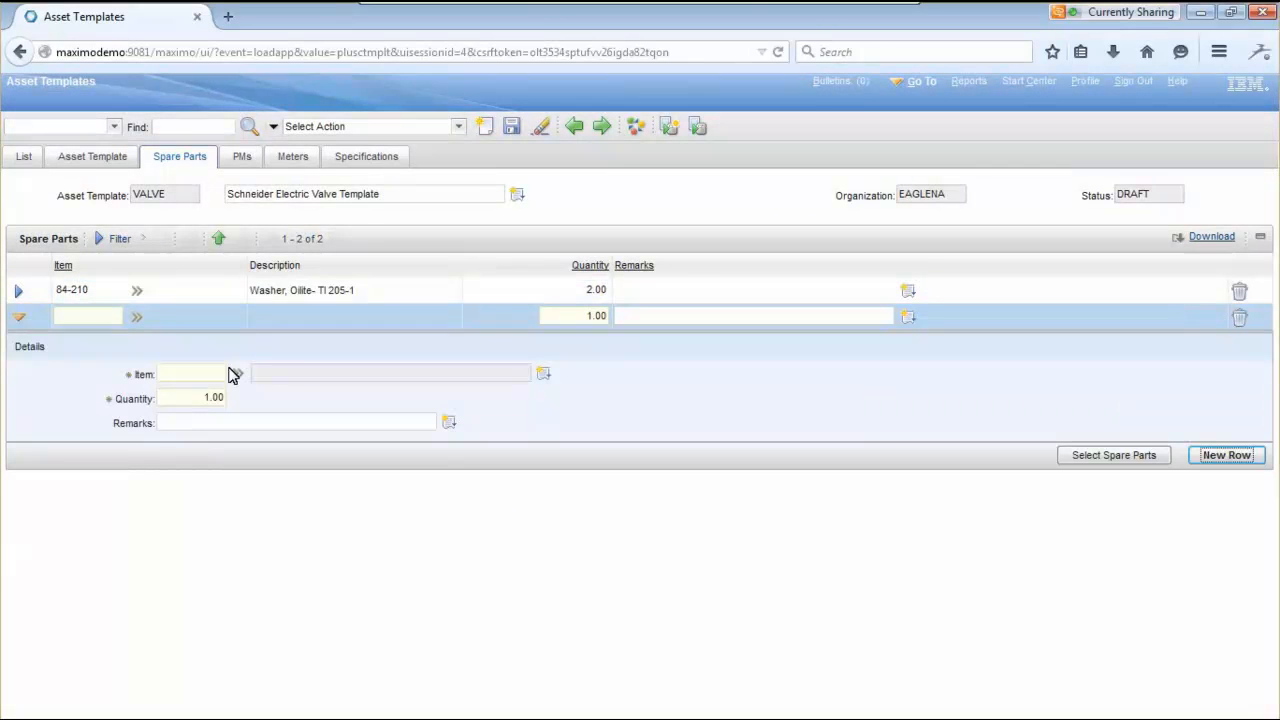
pyautogui.click(238, 372)
pyautogui.moveTo(314, 443)
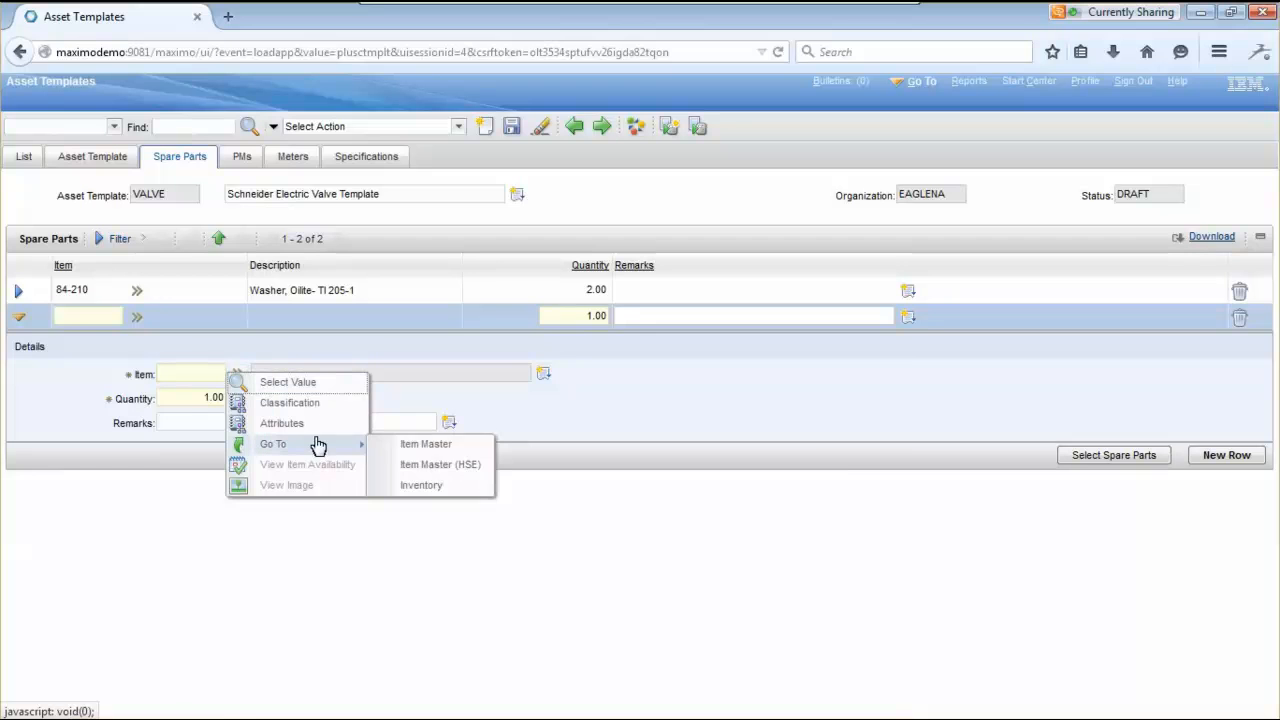
pyautogui.click(447, 446)
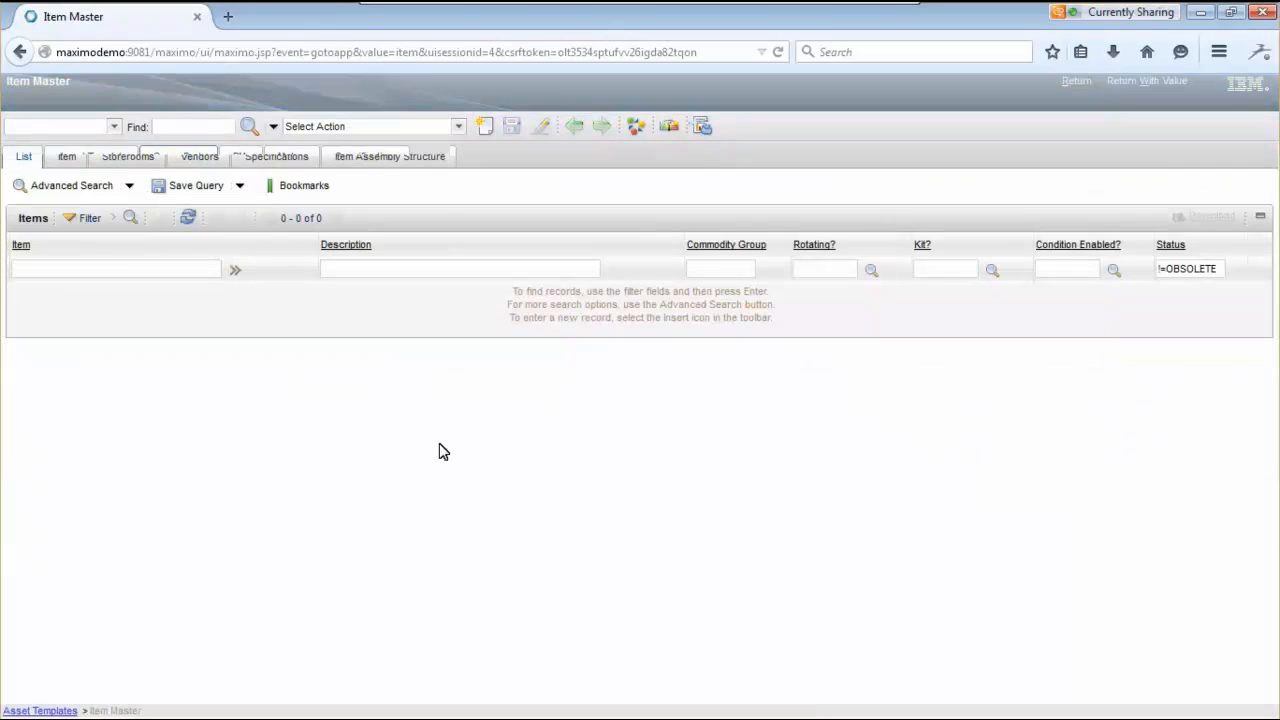
pyautogui.press('Tab')
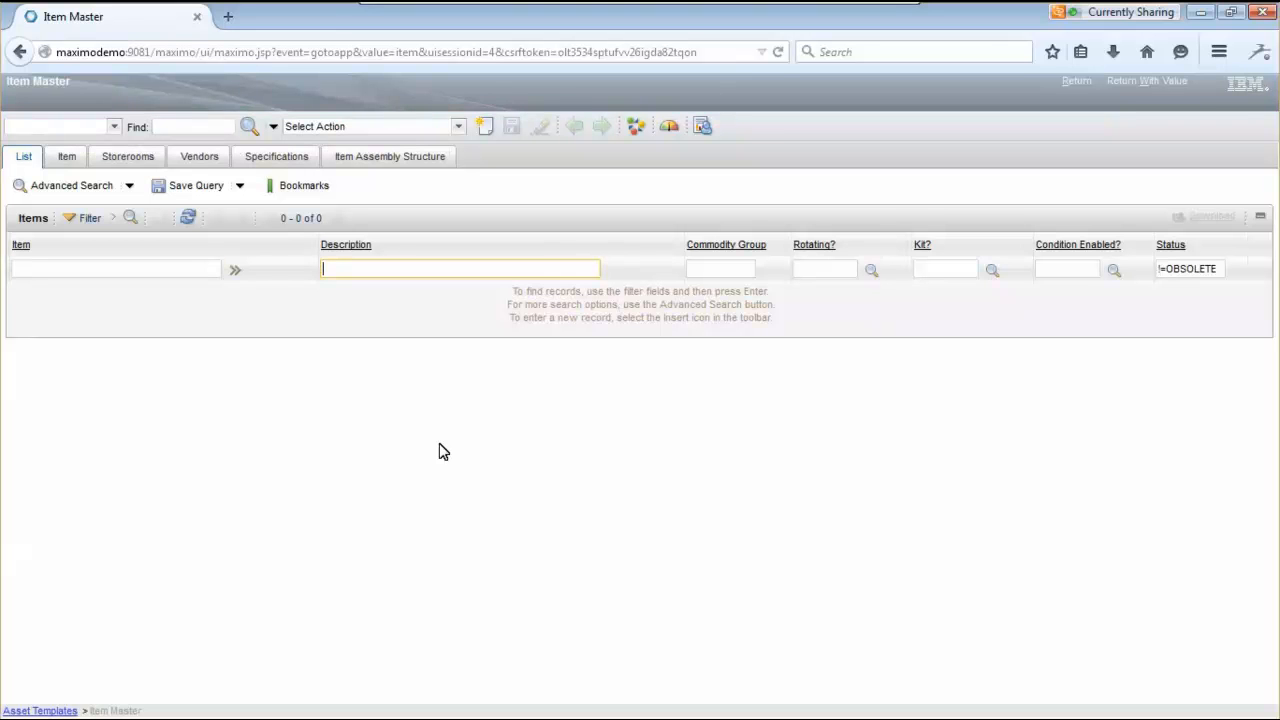
pyautogui.write('connector')
pyautogui.press('Return')
pyautogui.press('Return')
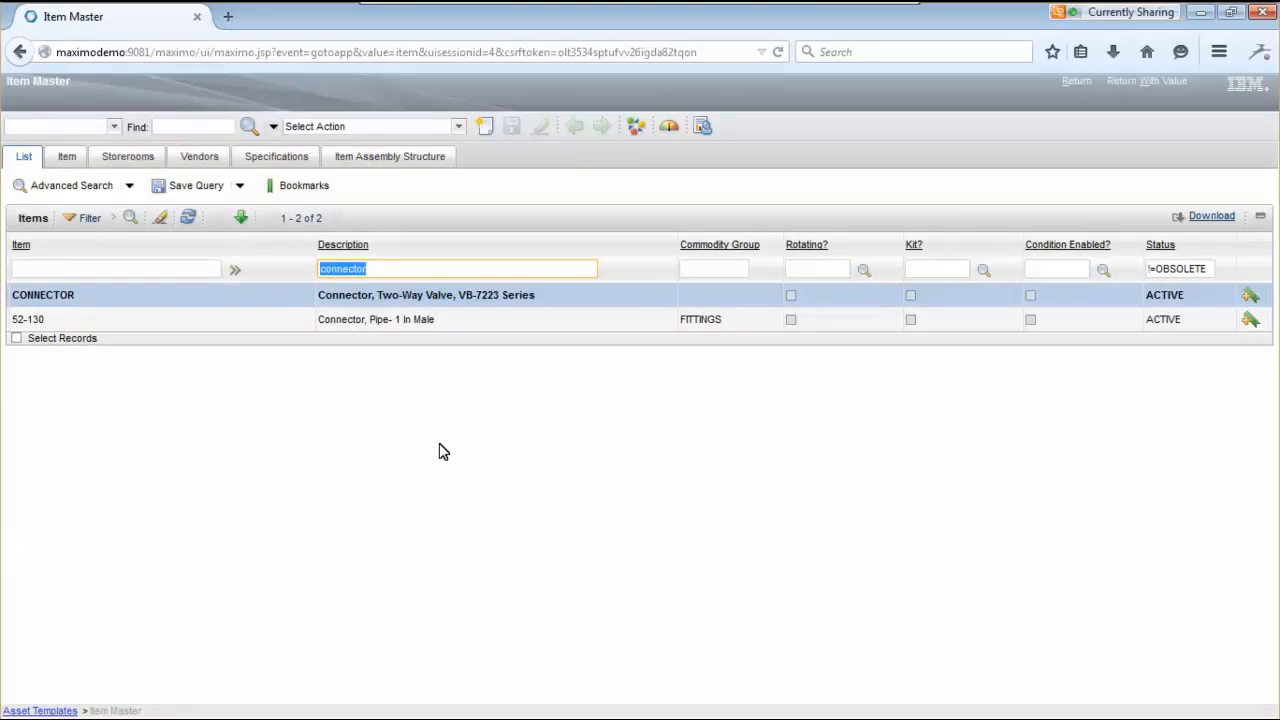
pyautogui.click(58, 295)
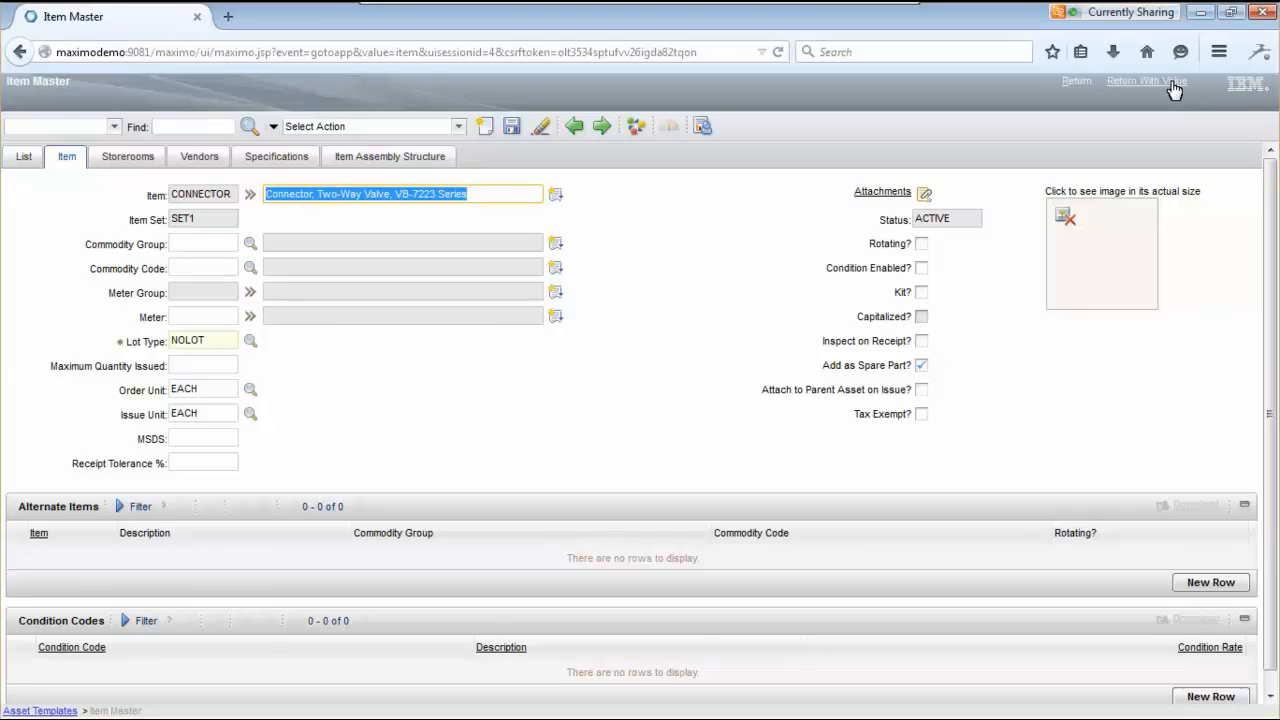
pyautogui.click(1174, 84)
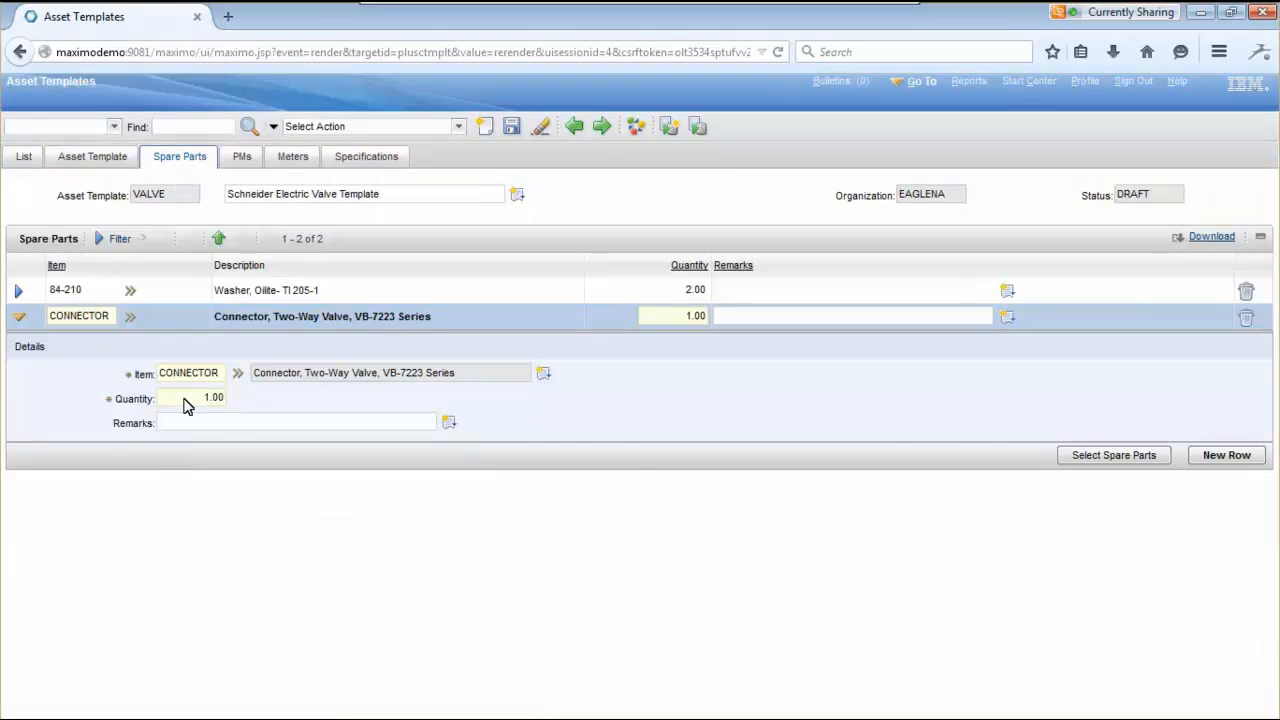
pyautogui.click(185, 398)
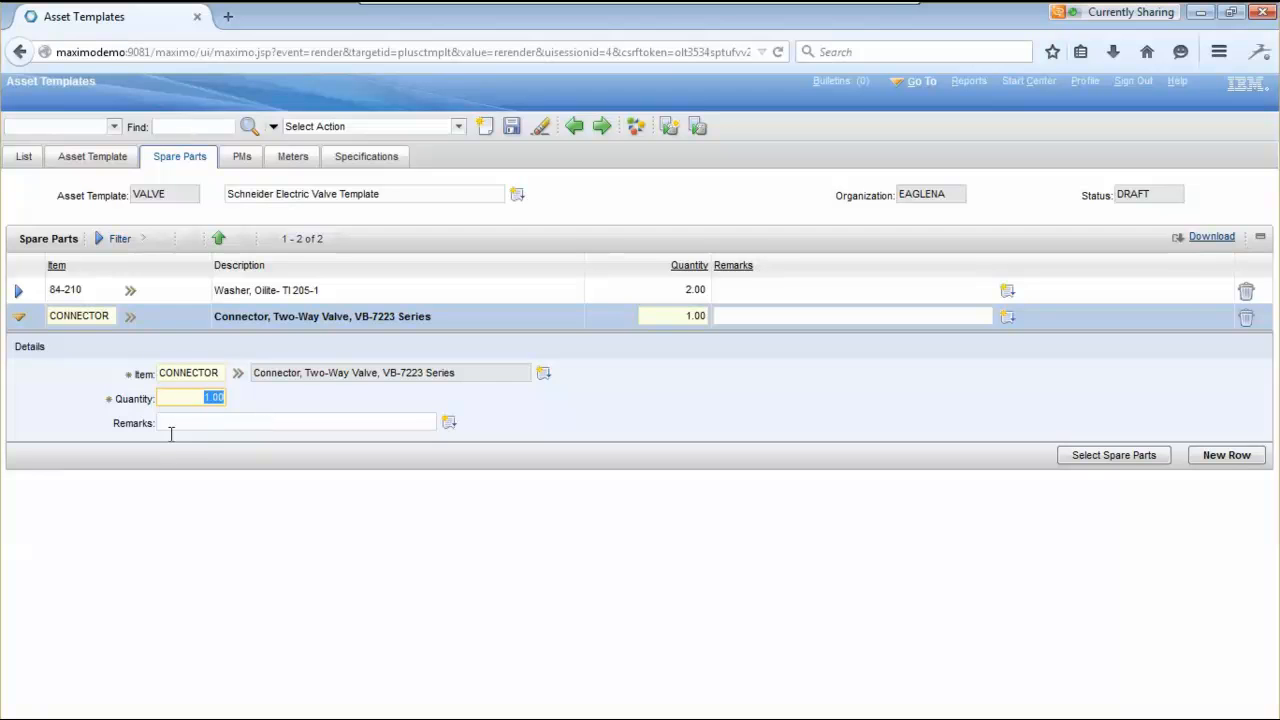
# - Change the CONNECTOR quantity to 2, save, and show the template's PMs list
pyautogui.write('2')
pyautogui.click(515, 131)
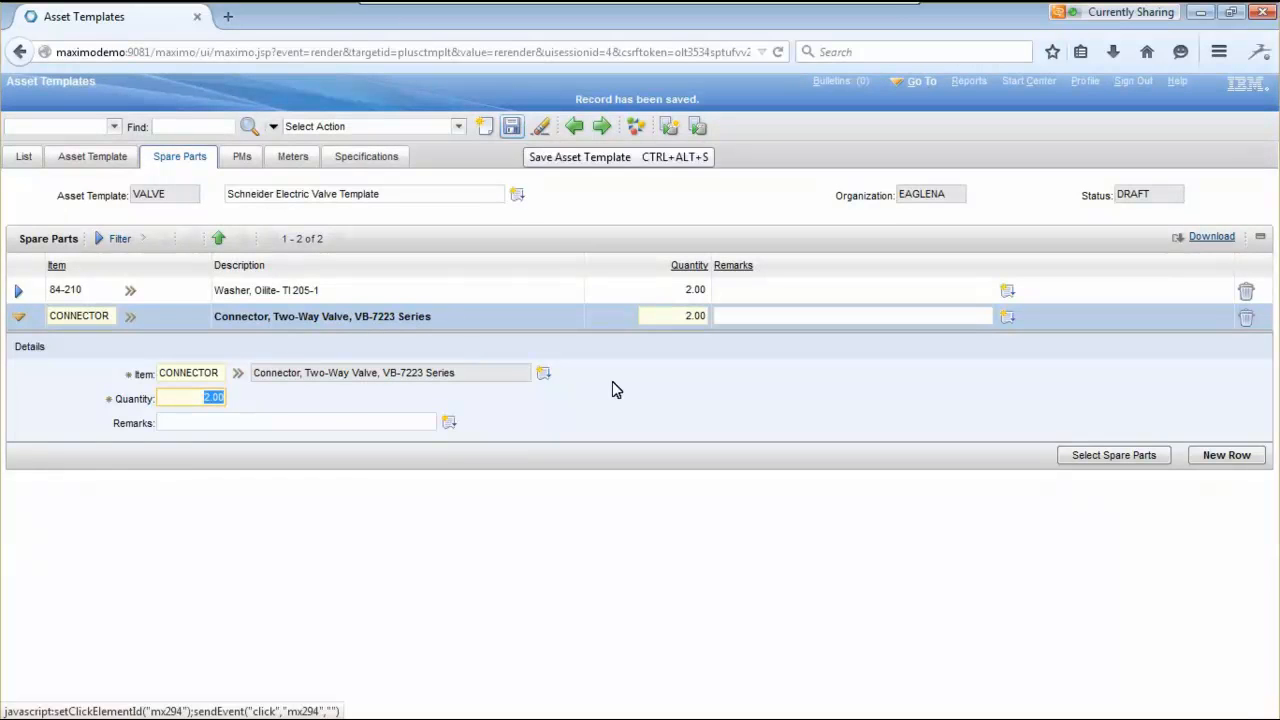
pyautogui.click(242, 160)
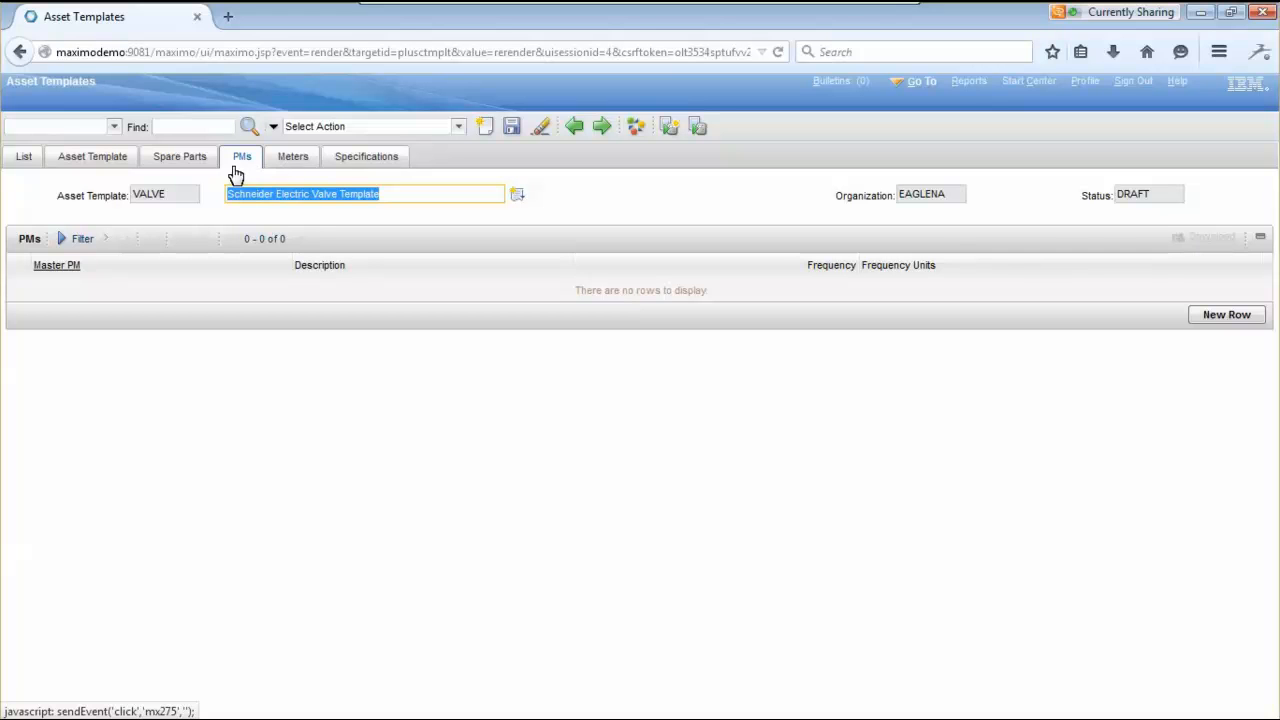
# - Add a new PM line and go to the Master PM records to pick one
pyautogui.click(1230, 320)
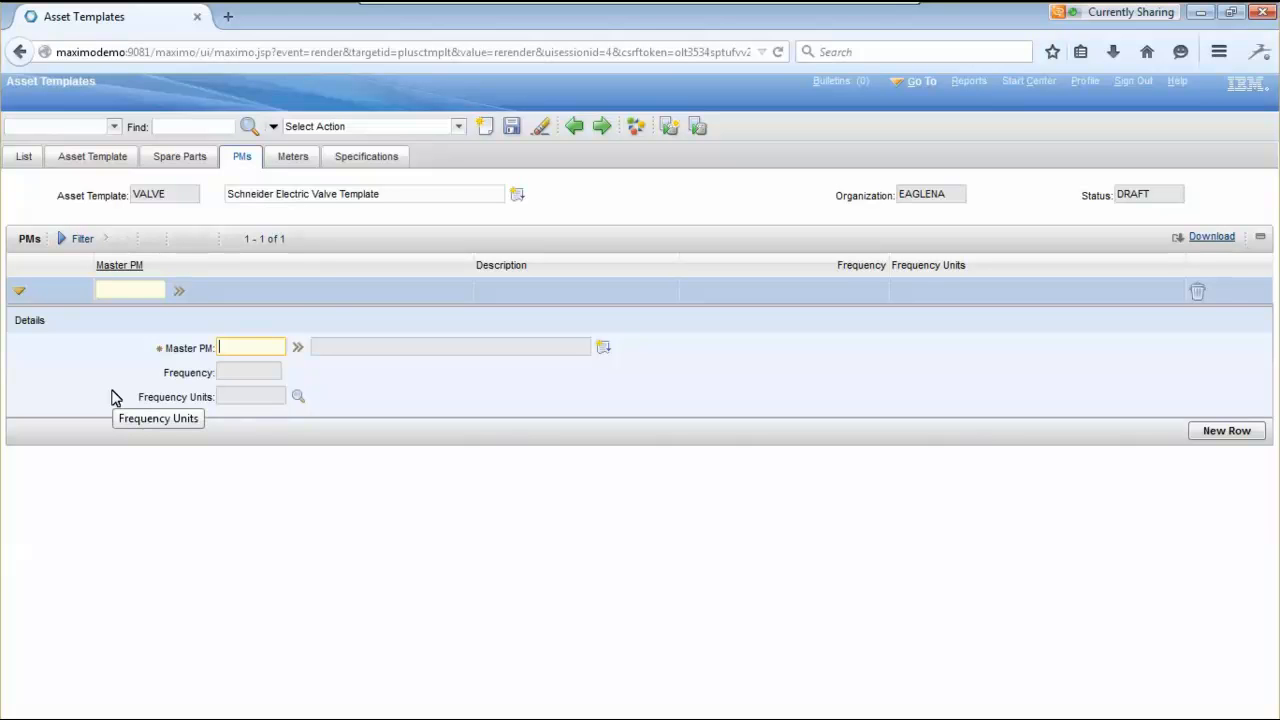
pyautogui.click(305, 350)
pyautogui.click(366, 378)
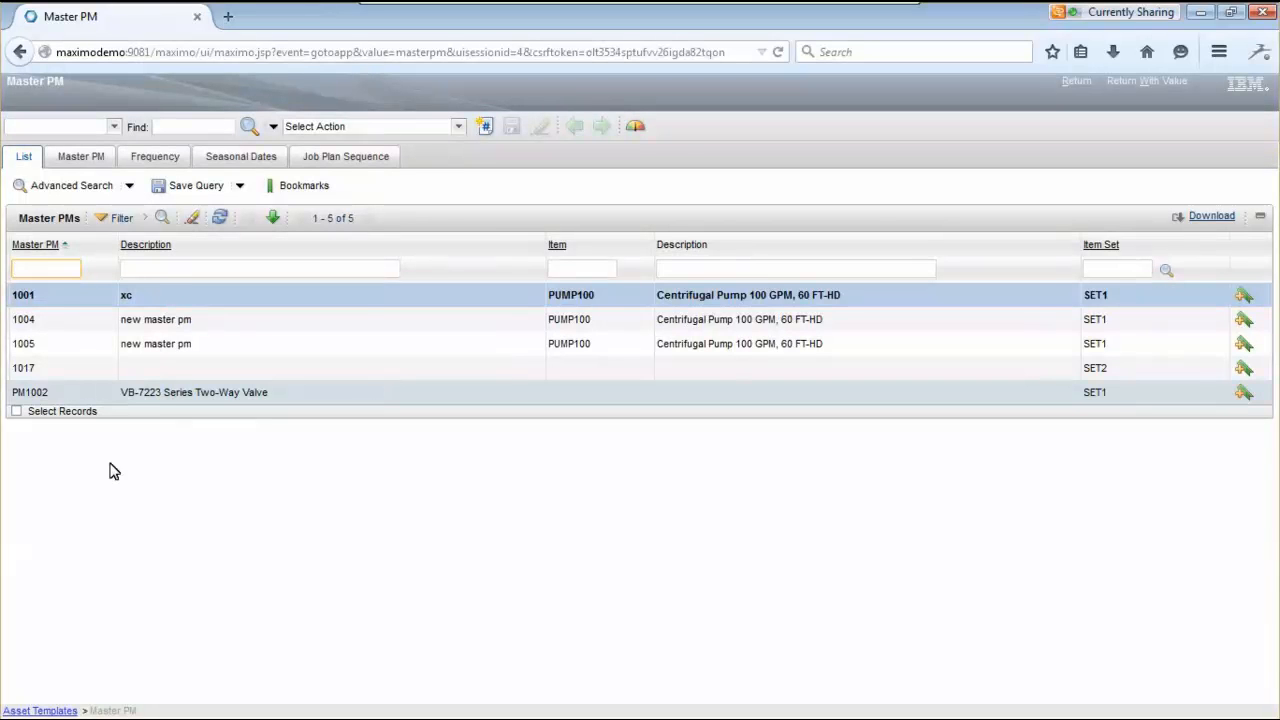
# - Open PM1002 and review its 3-month frequency, seasonal dates and job plan JP1001
pyautogui.click(30, 393)
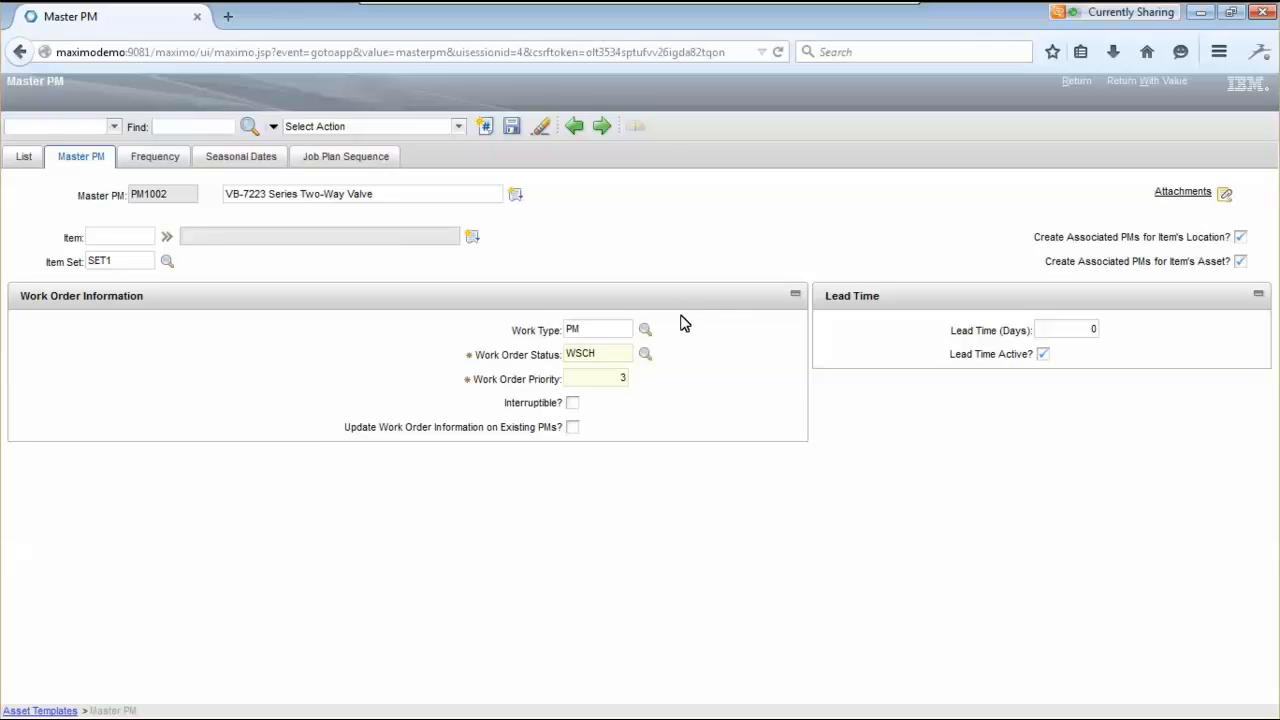
pyautogui.click(146, 168)
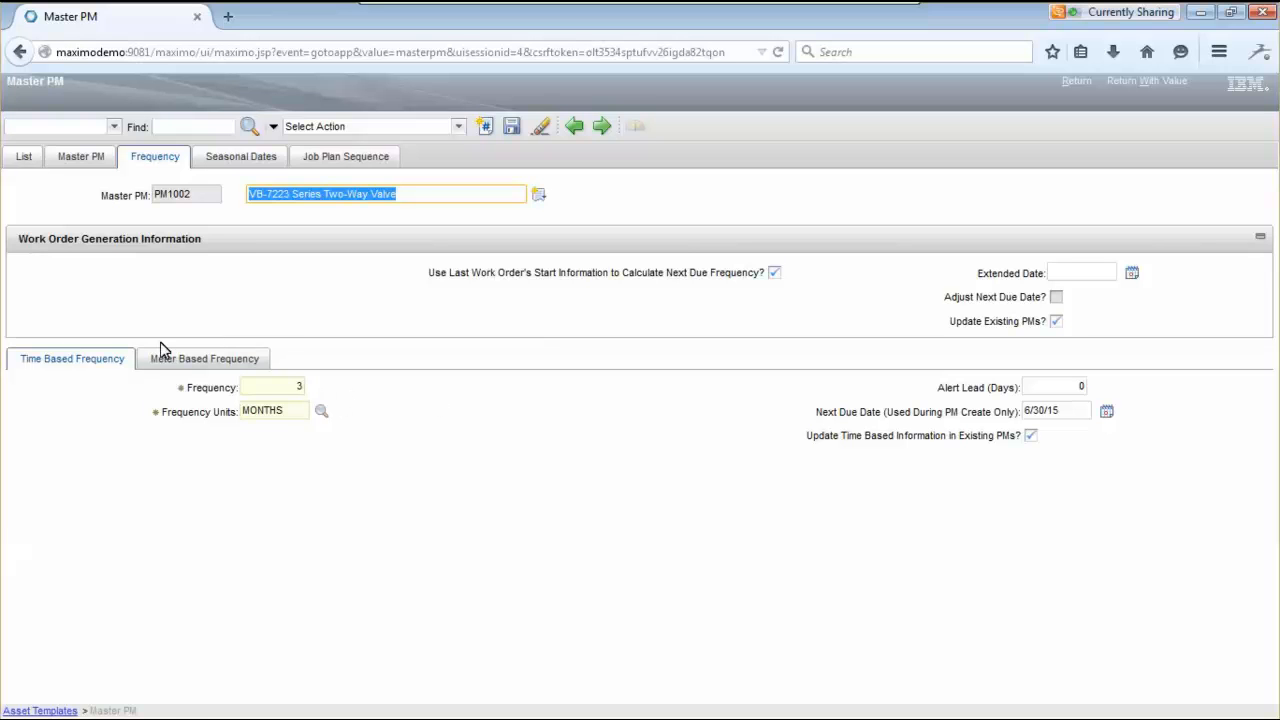
pyautogui.click(226, 162)
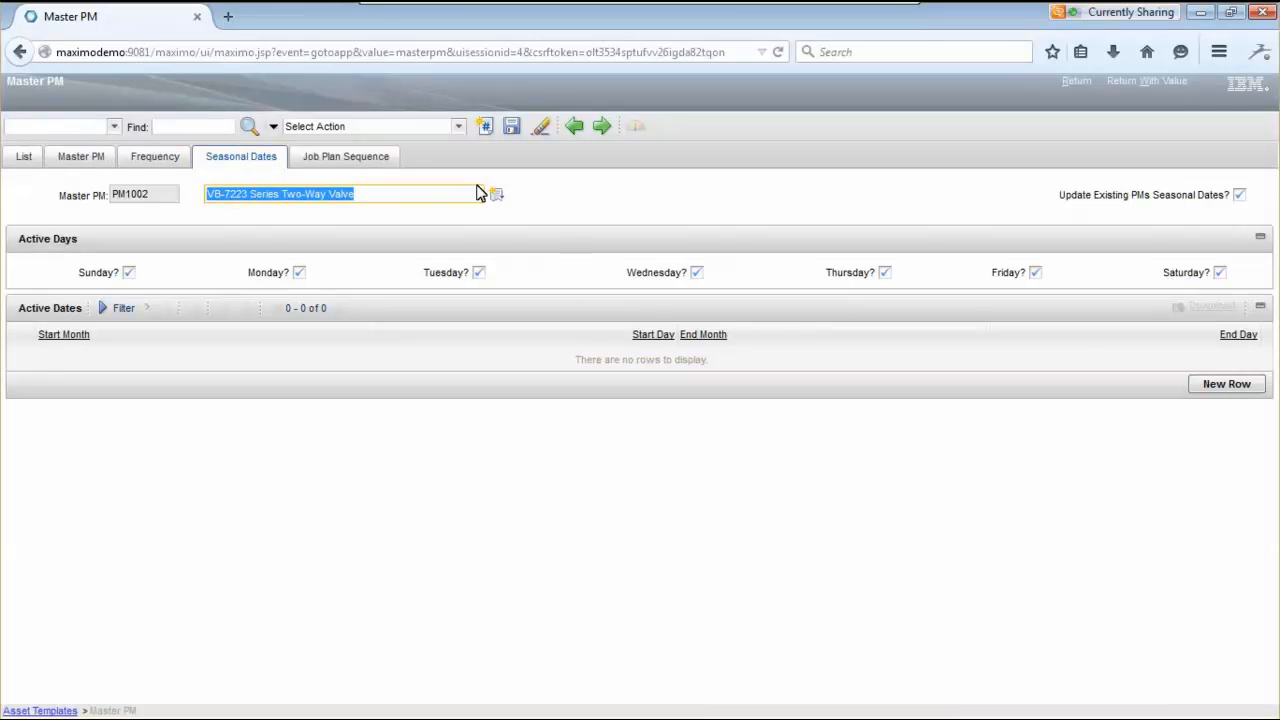
pyautogui.click(372, 160)
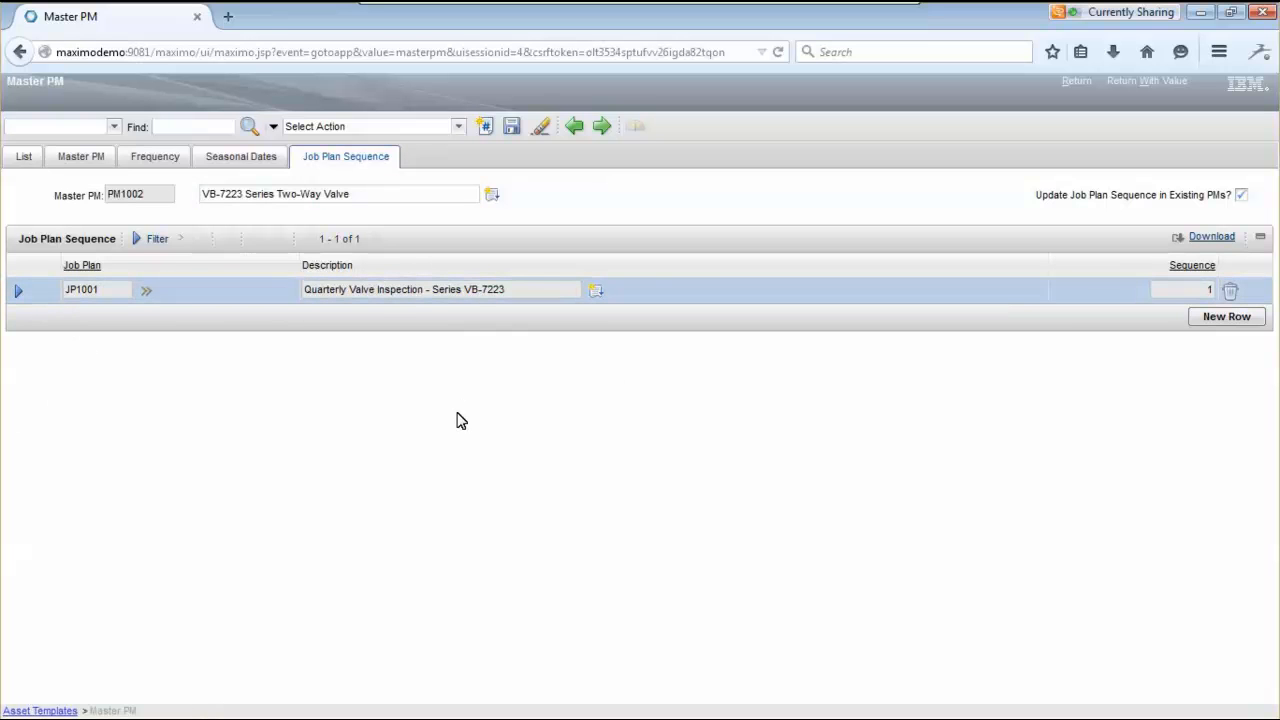
pyautogui.click(146, 290)
# - Open job plan JP1001 and look through its valve inspection tasks
pyautogui.moveTo(180, 320)
pyautogui.click(306, 320)
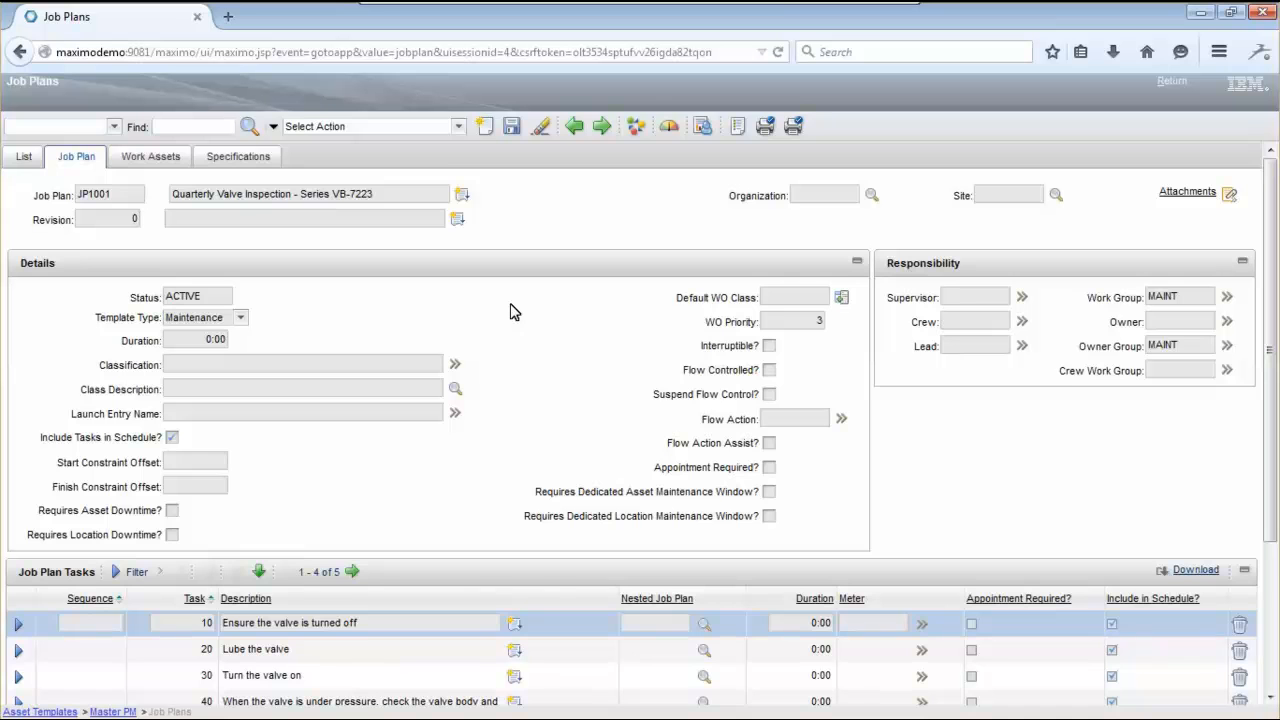
pyautogui.scroll(-2, 380, 451)
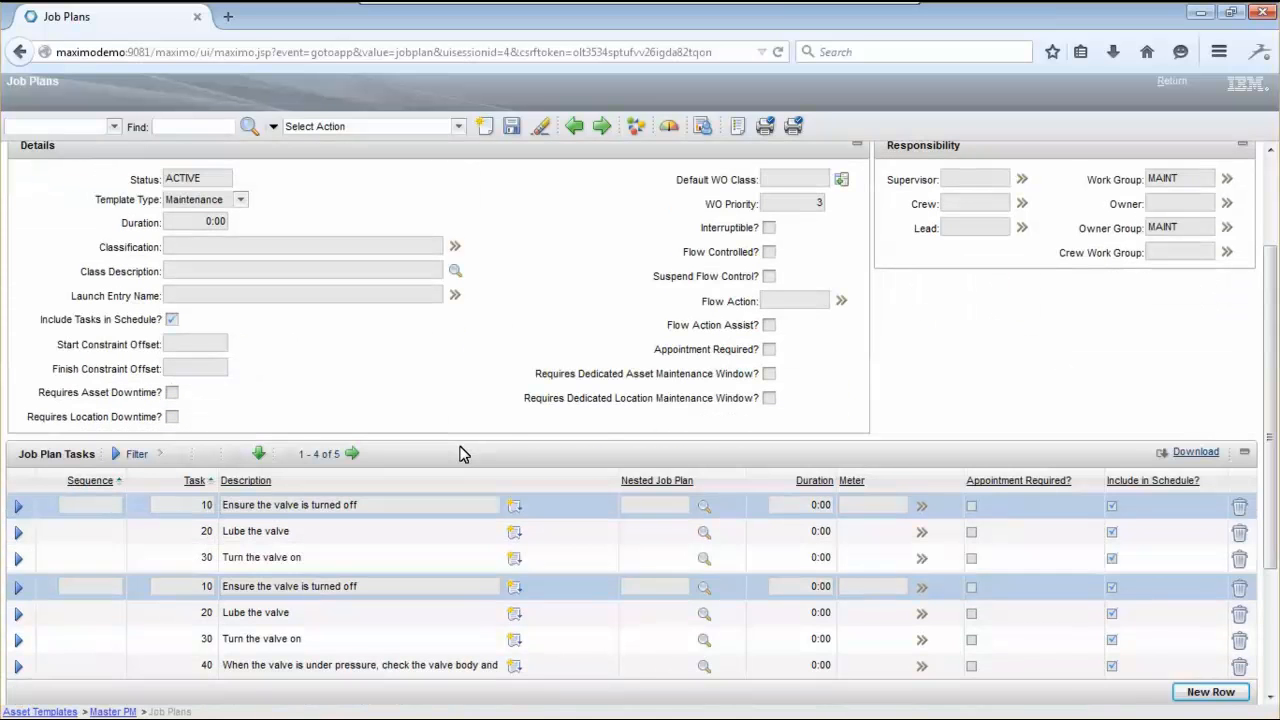
pyautogui.scroll(-1, 410, 477)
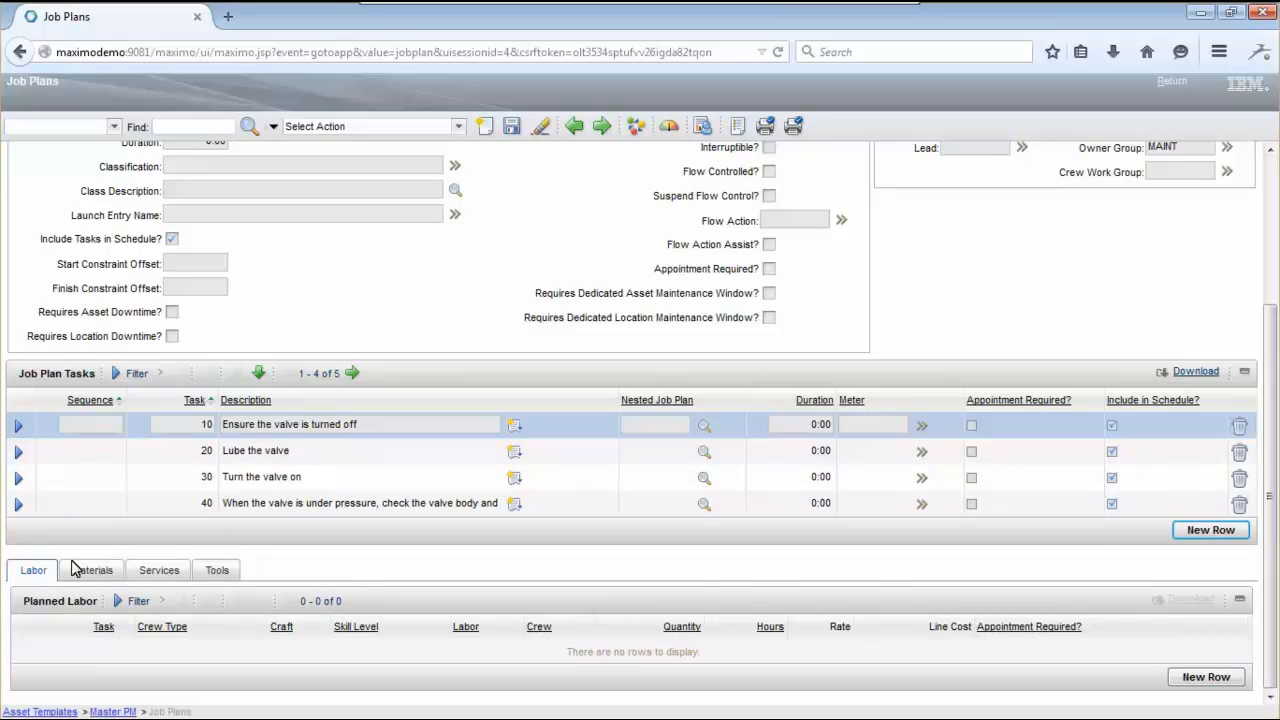
pyautogui.scroll(1, 374, 576)
pyautogui.scroll(3, 372, 576)
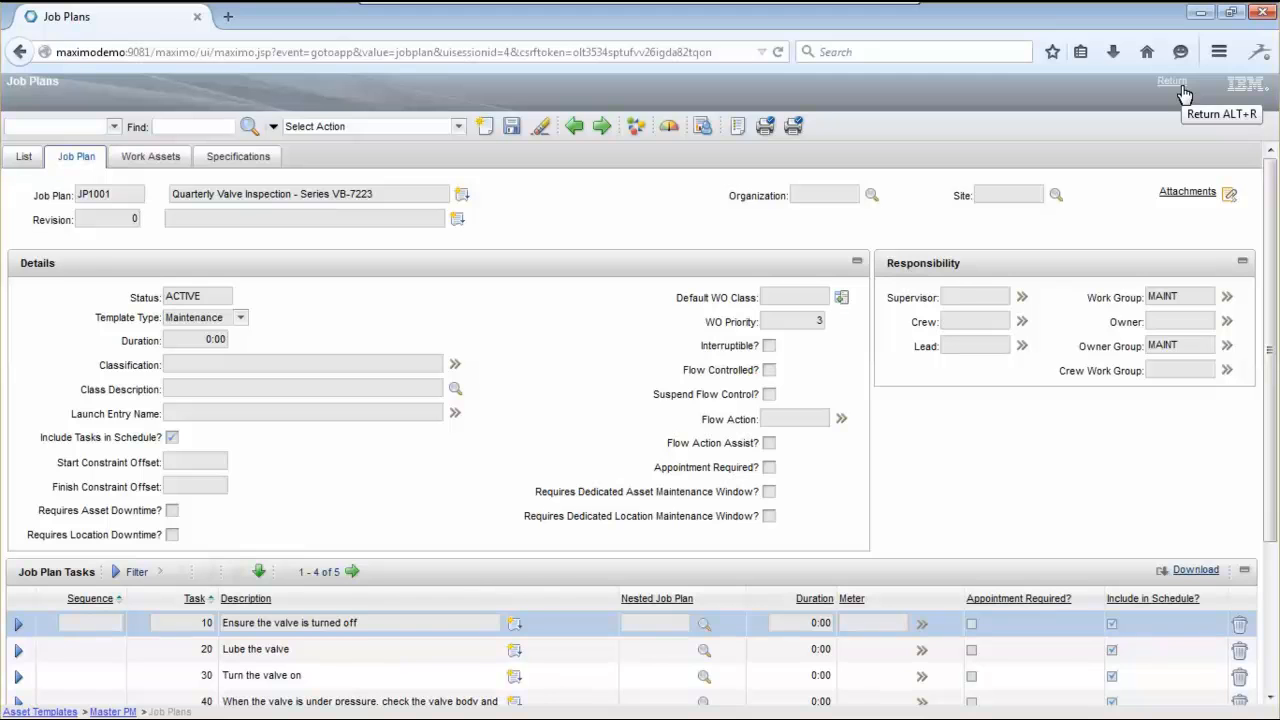
# - Return to PM1002 and send it back into the VALVE template's PM line
pyautogui.click(1178, 84)
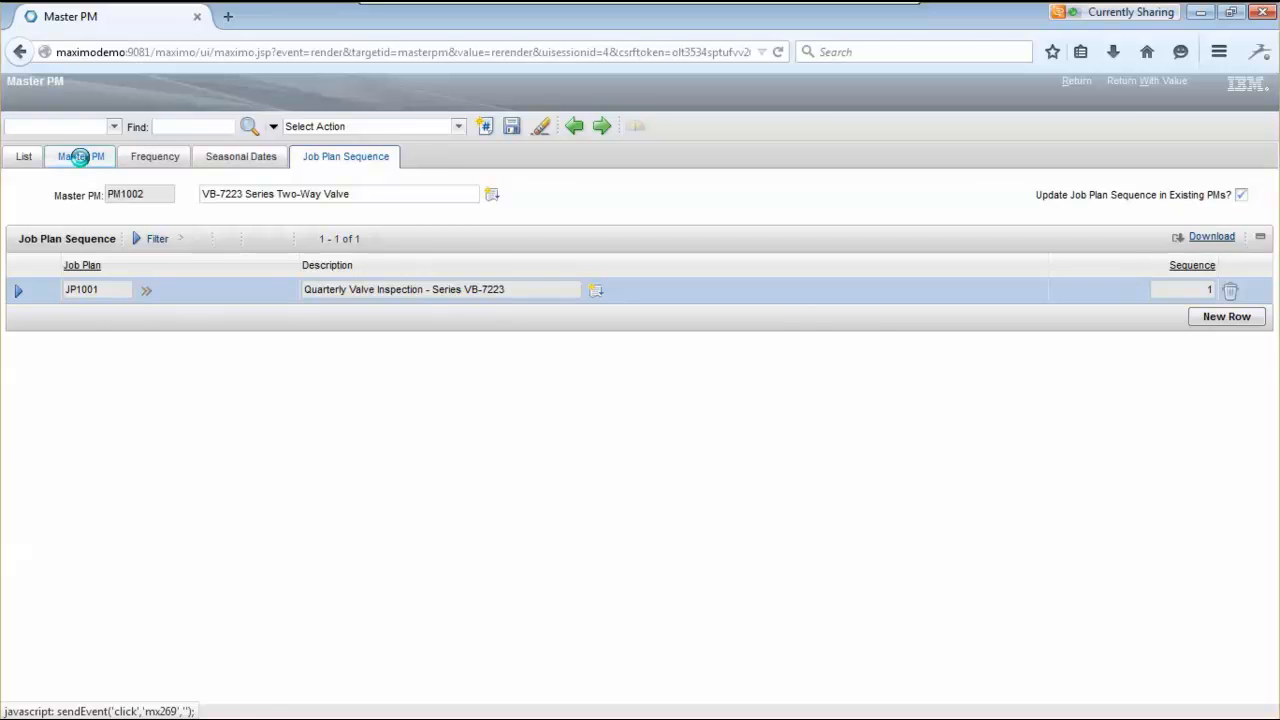
pyautogui.click(82, 162)
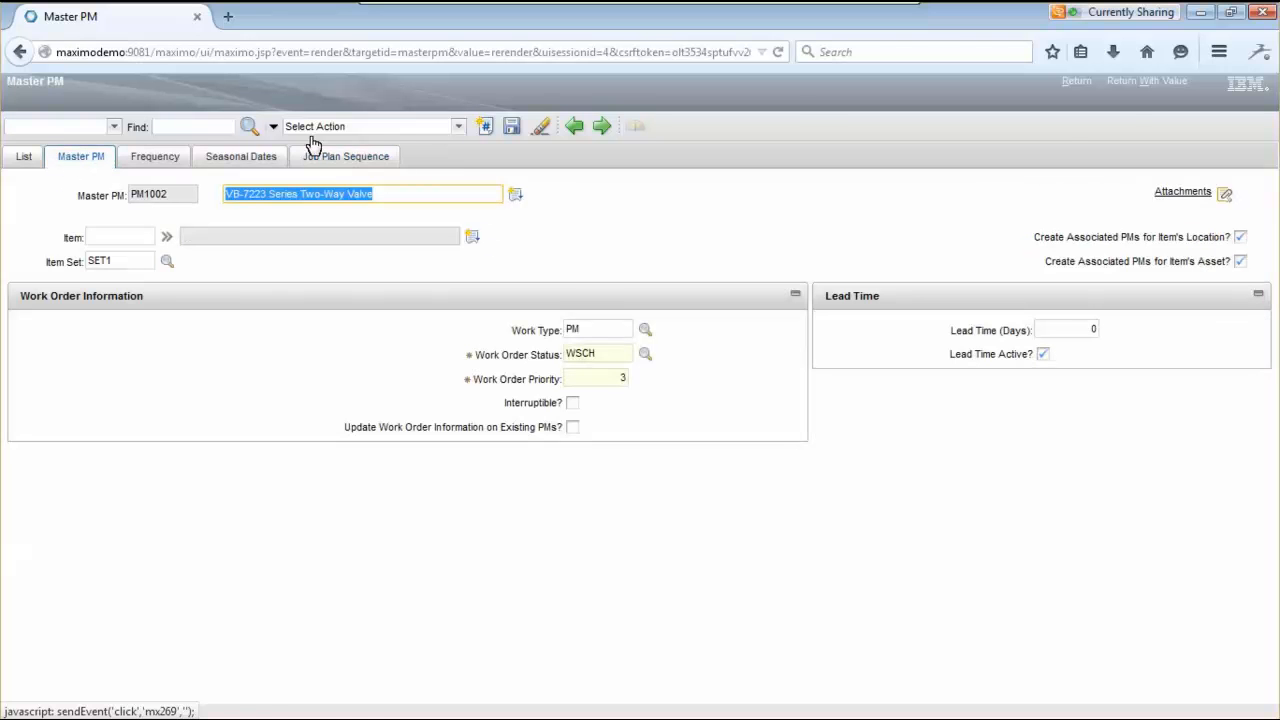
pyautogui.click(1147, 83)
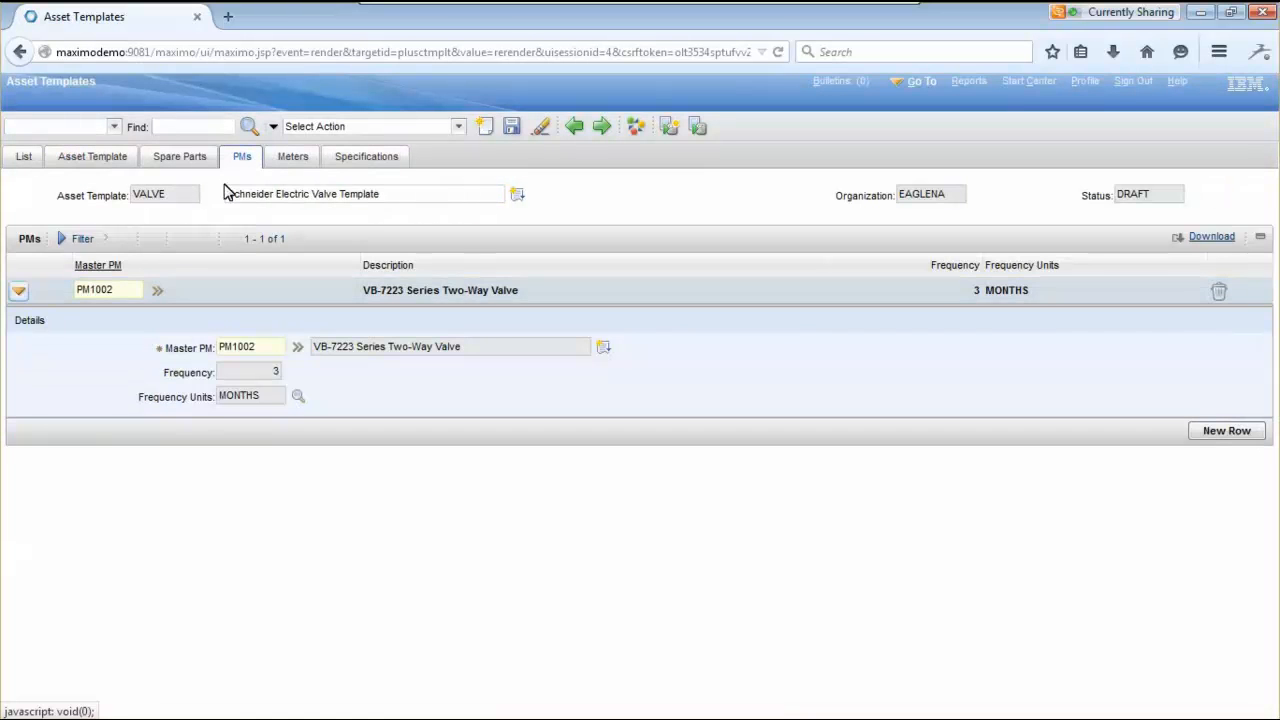
# - Save the new PM, then add the PSI PRESSURE gauge meter to the VALVE template and save
pyautogui.click(511, 129)
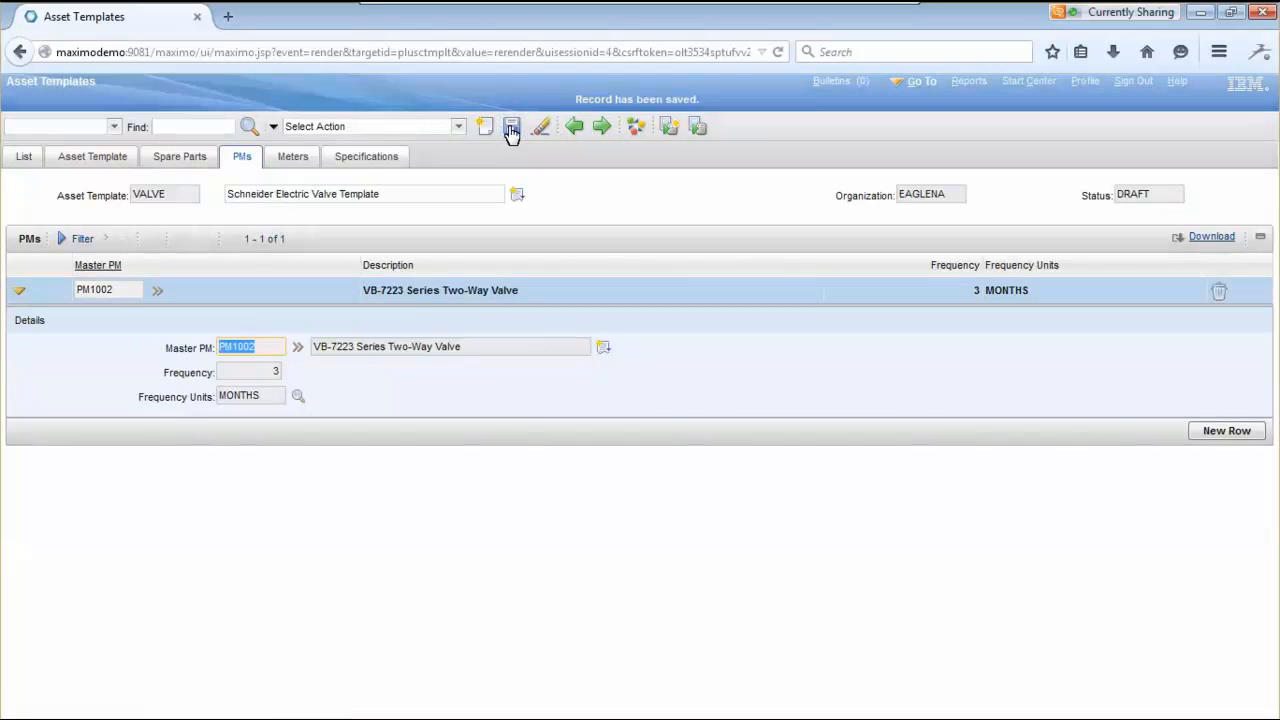
pyautogui.click(309, 166)
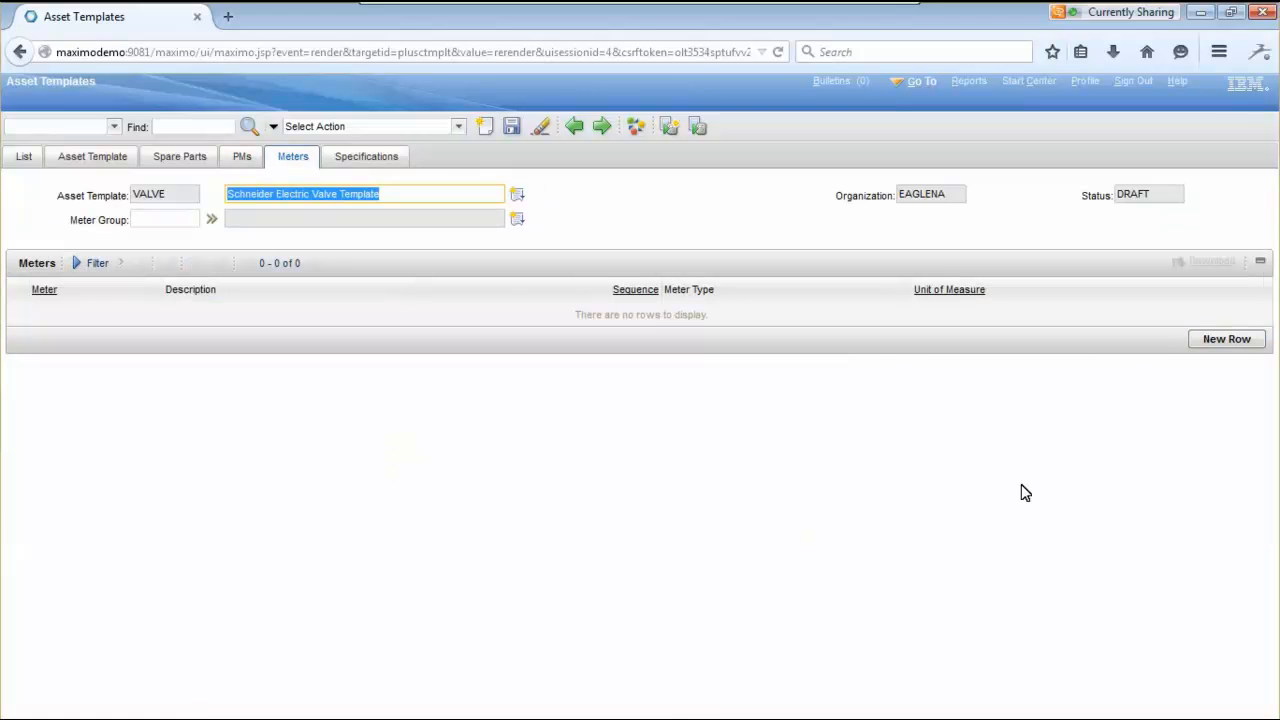
pyautogui.click(1226, 340)
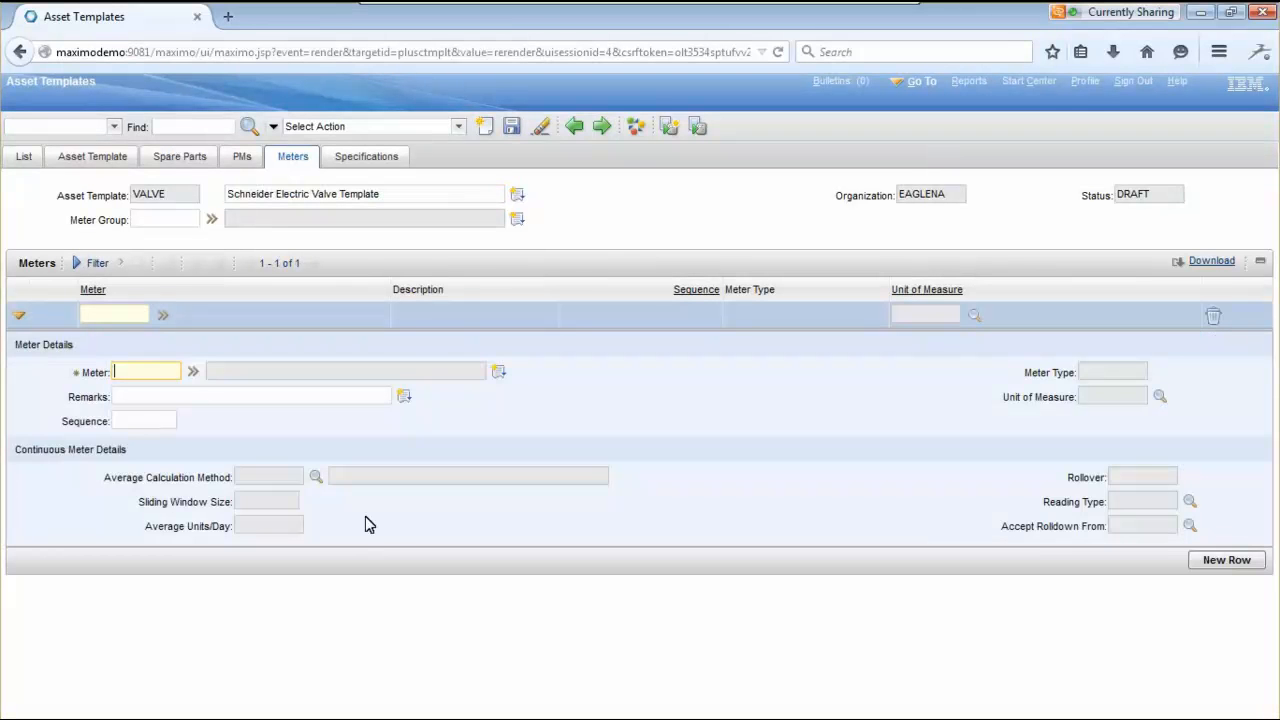
pyautogui.click(193, 371)
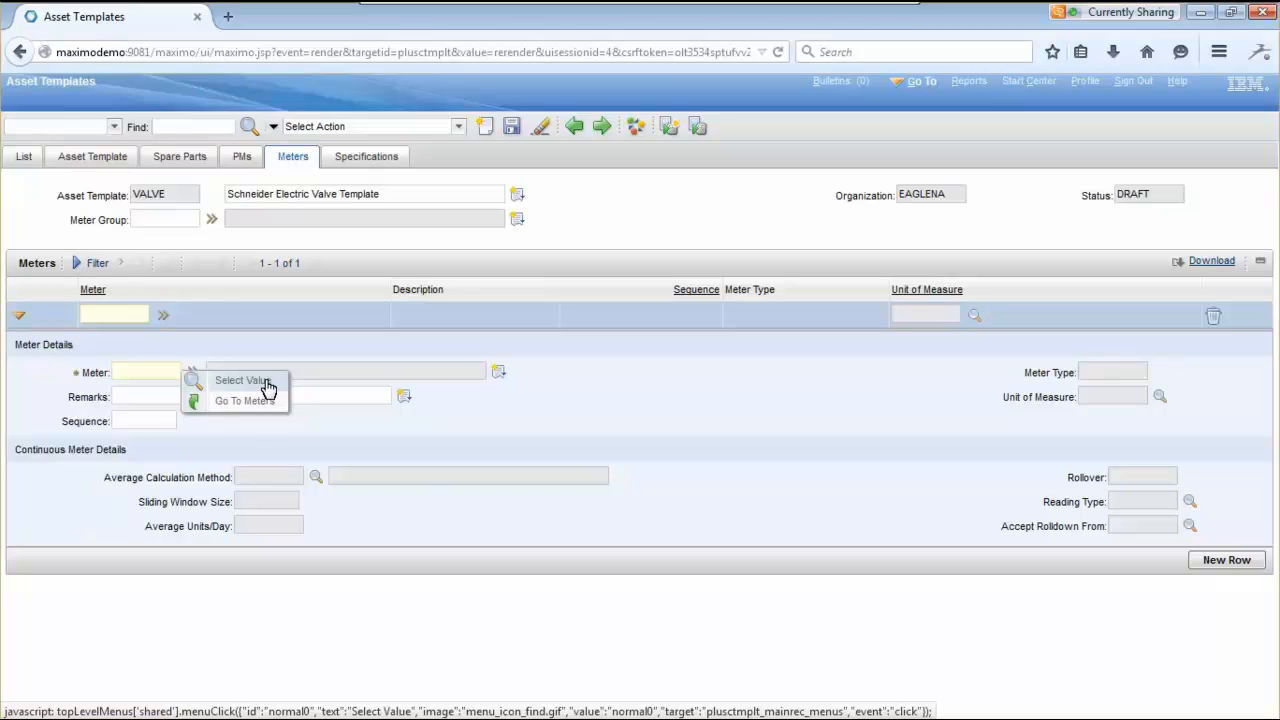
pyautogui.click(242, 380)
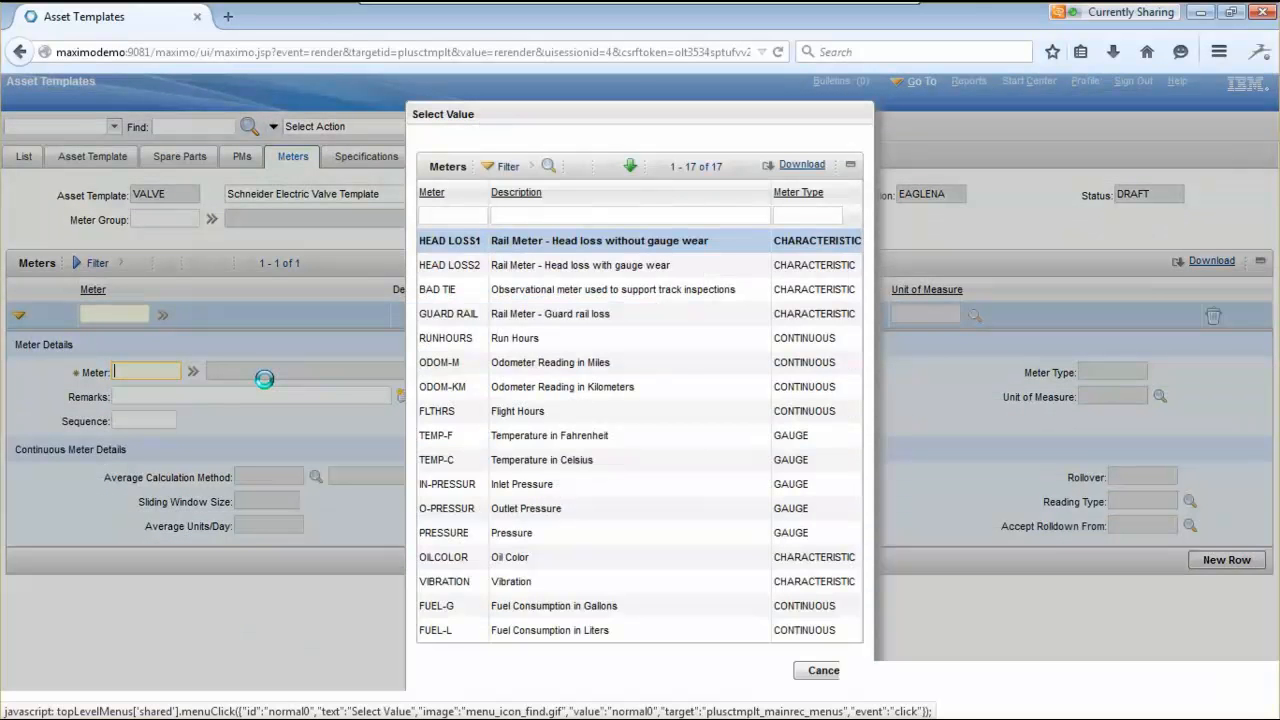
pyautogui.click(455, 535)
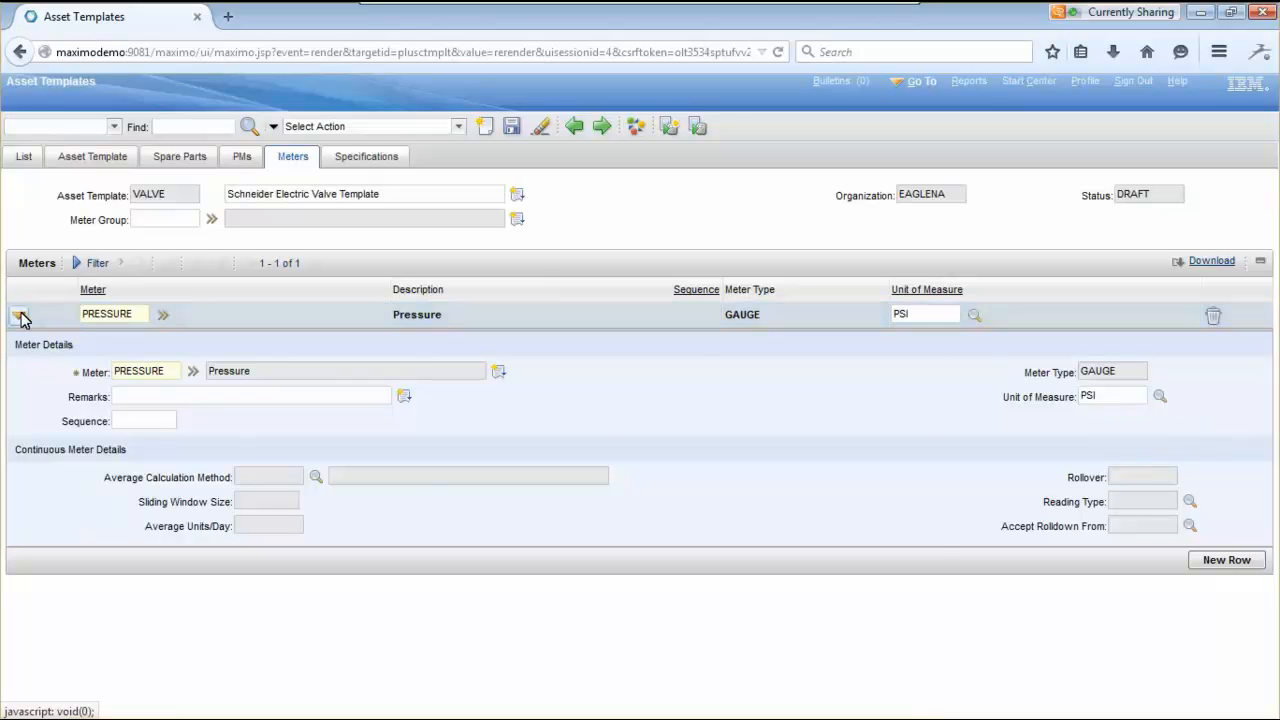
pyautogui.click(511, 127)
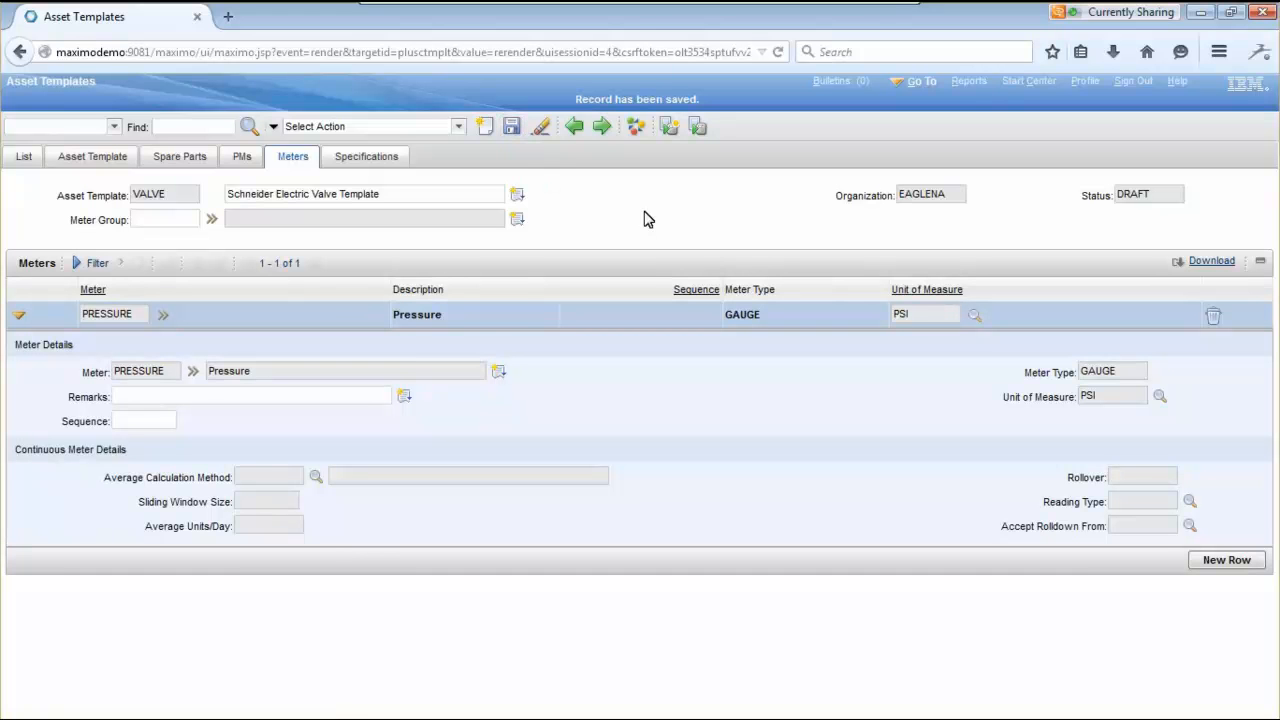
pyautogui.click(376, 159)
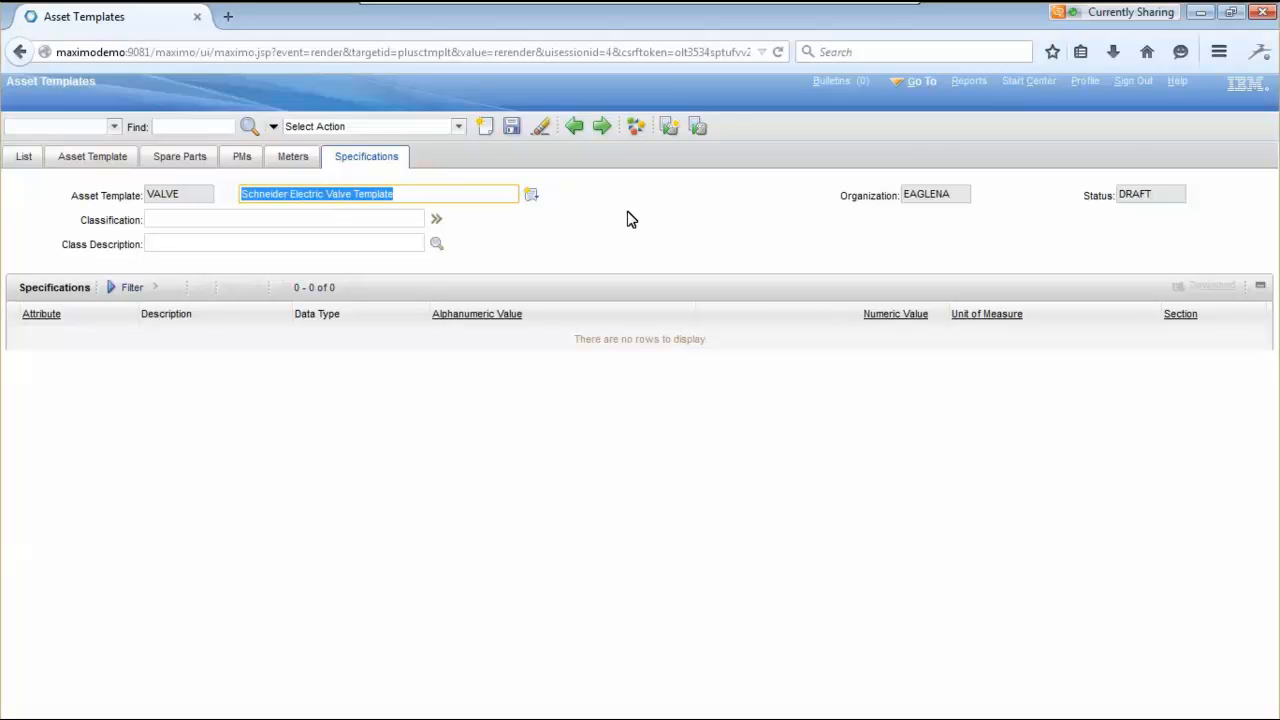
# - Classify the VALVE template as TWO-WAY VALVE and save it with its six valve attributes
pyautogui.click(436, 218)
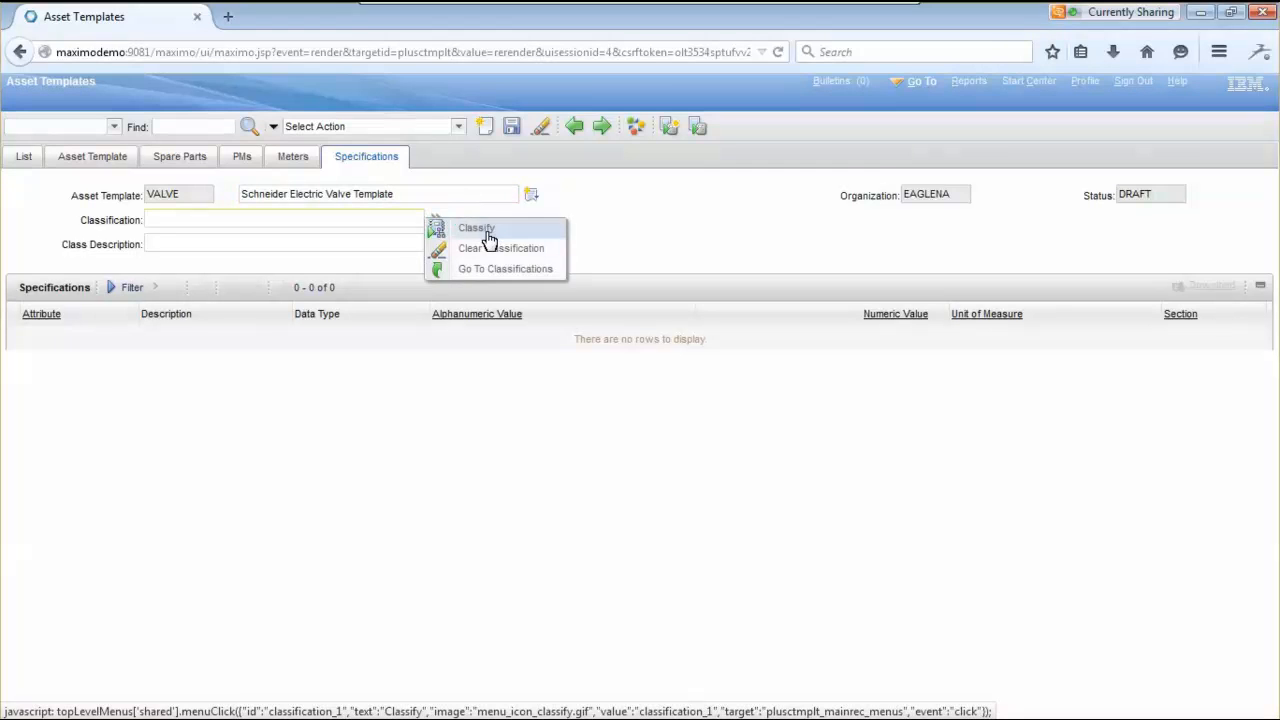
pyautogui.click(485, 231)
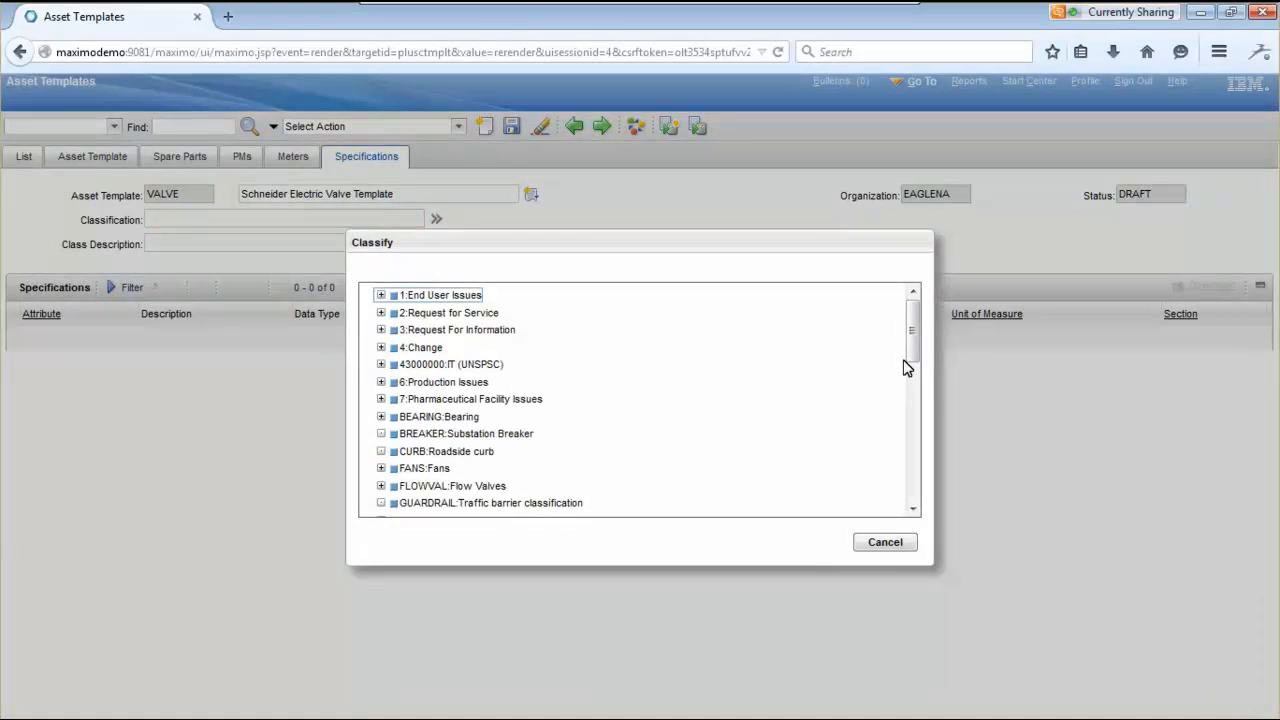
pyautogui.moveTo(911, 340); pyautogui.dragTo(911, 490)
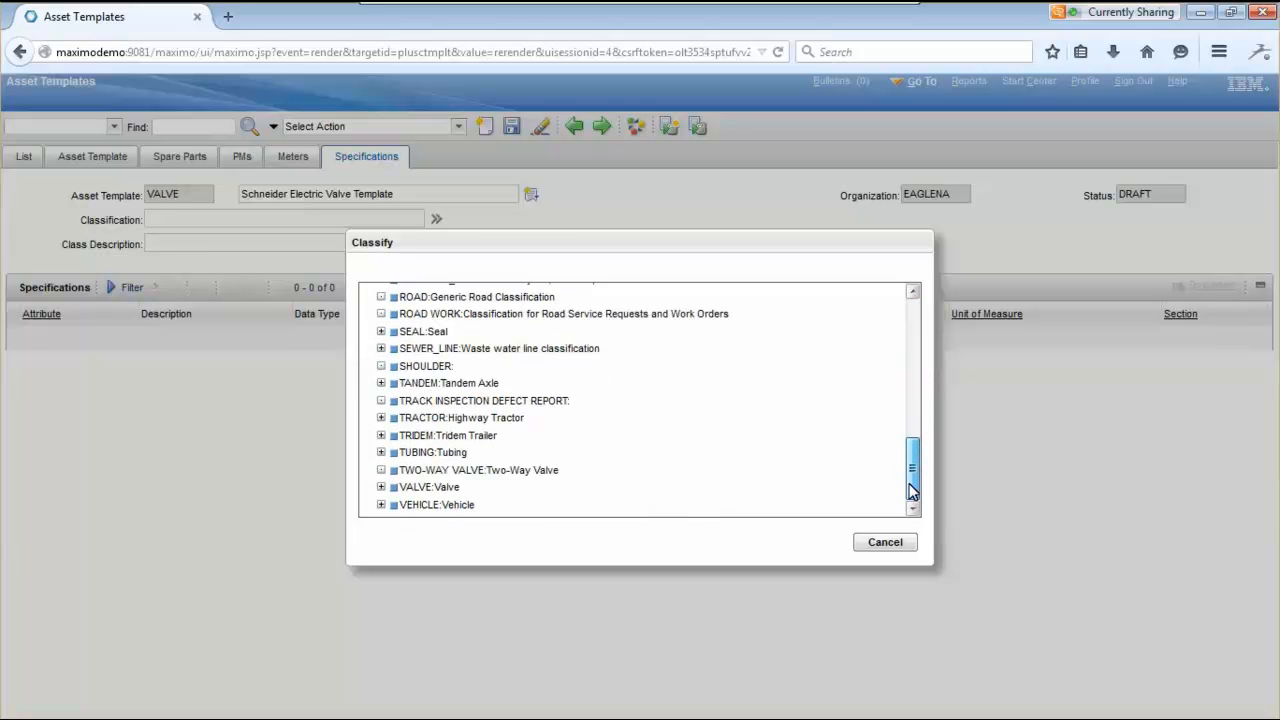
pyautogui.click(403, 469)
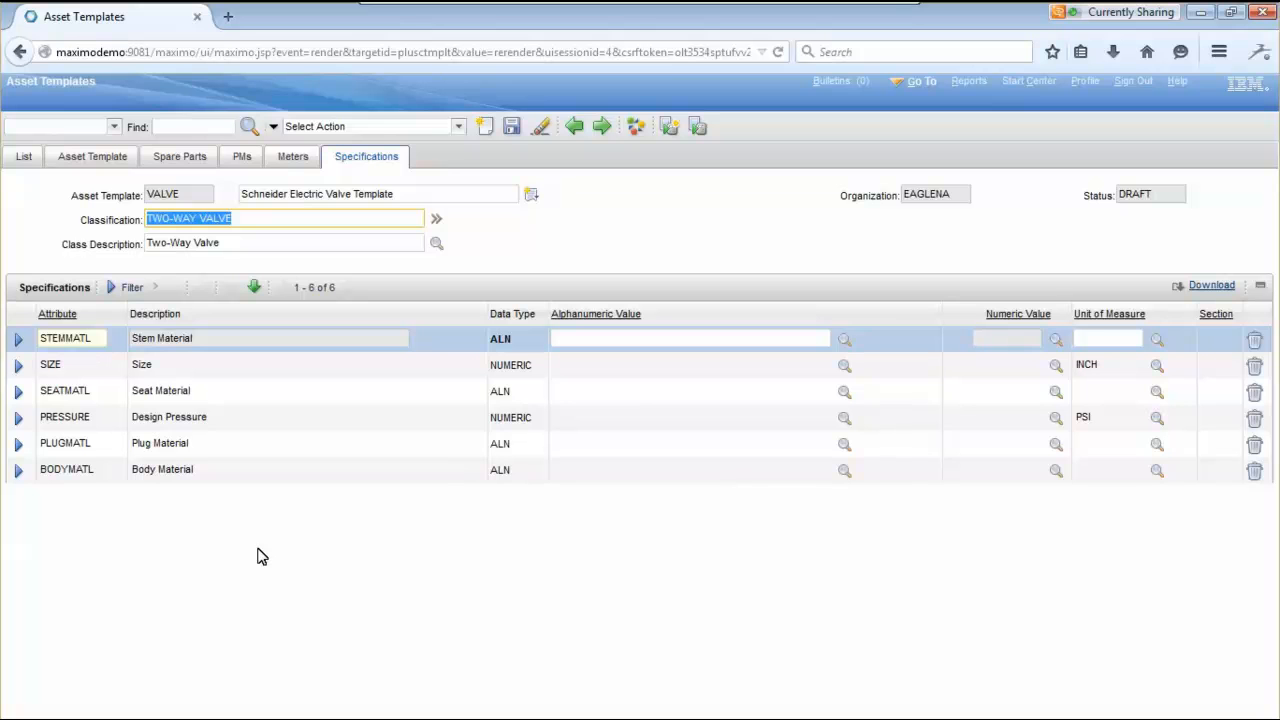
pyautogui.click(511, 131)
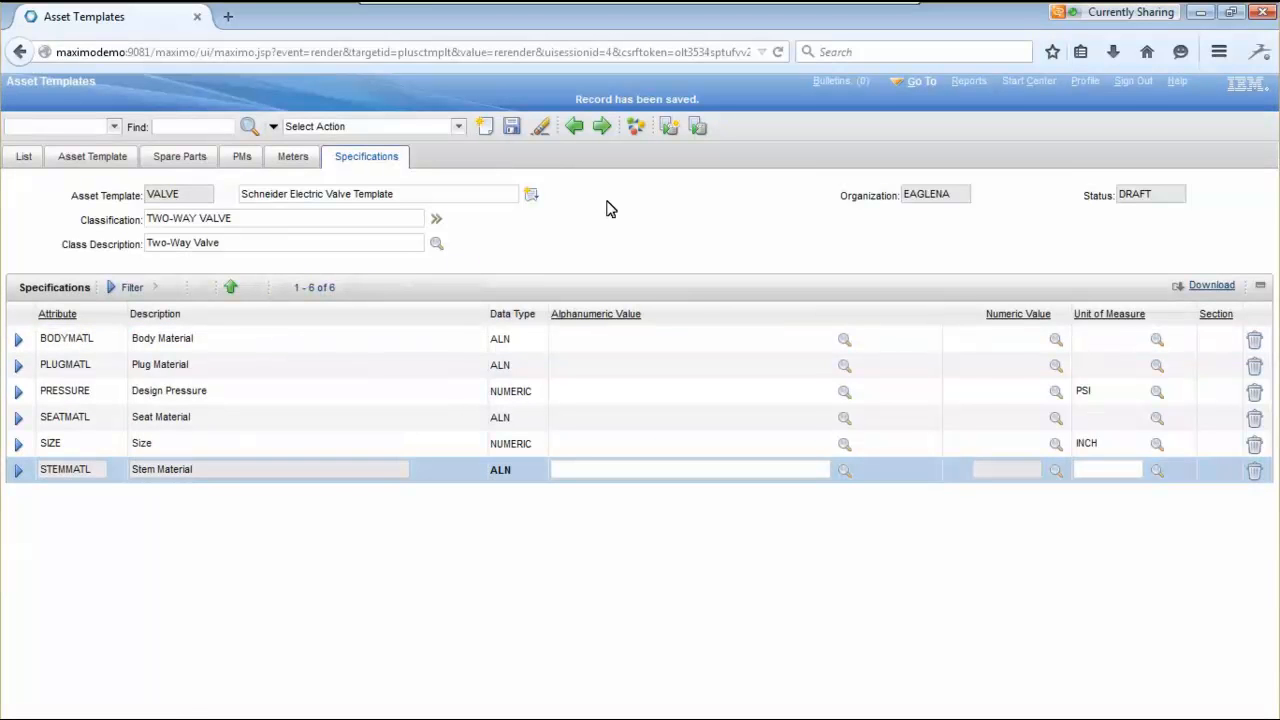
pyautogui.click(73, 157)
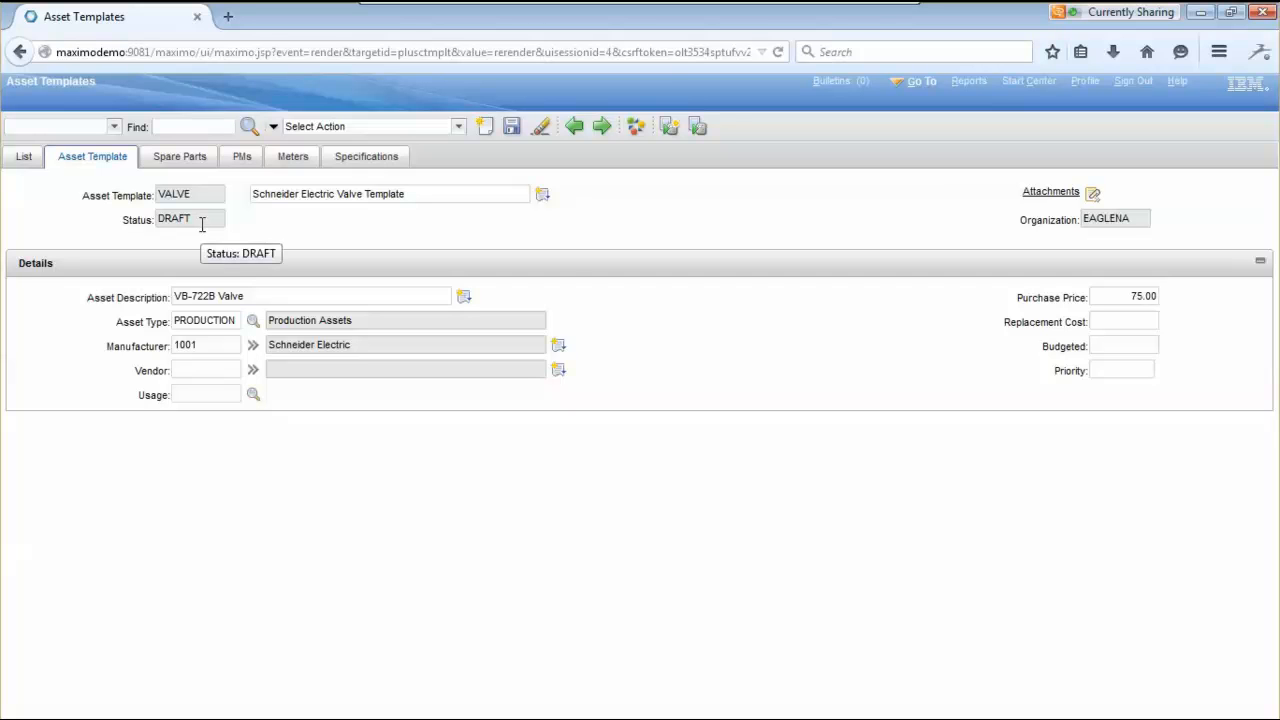
# - Set the VALVE template's new status to Active and confirm the change from DRAFT
pyautogui.click(636, 128)
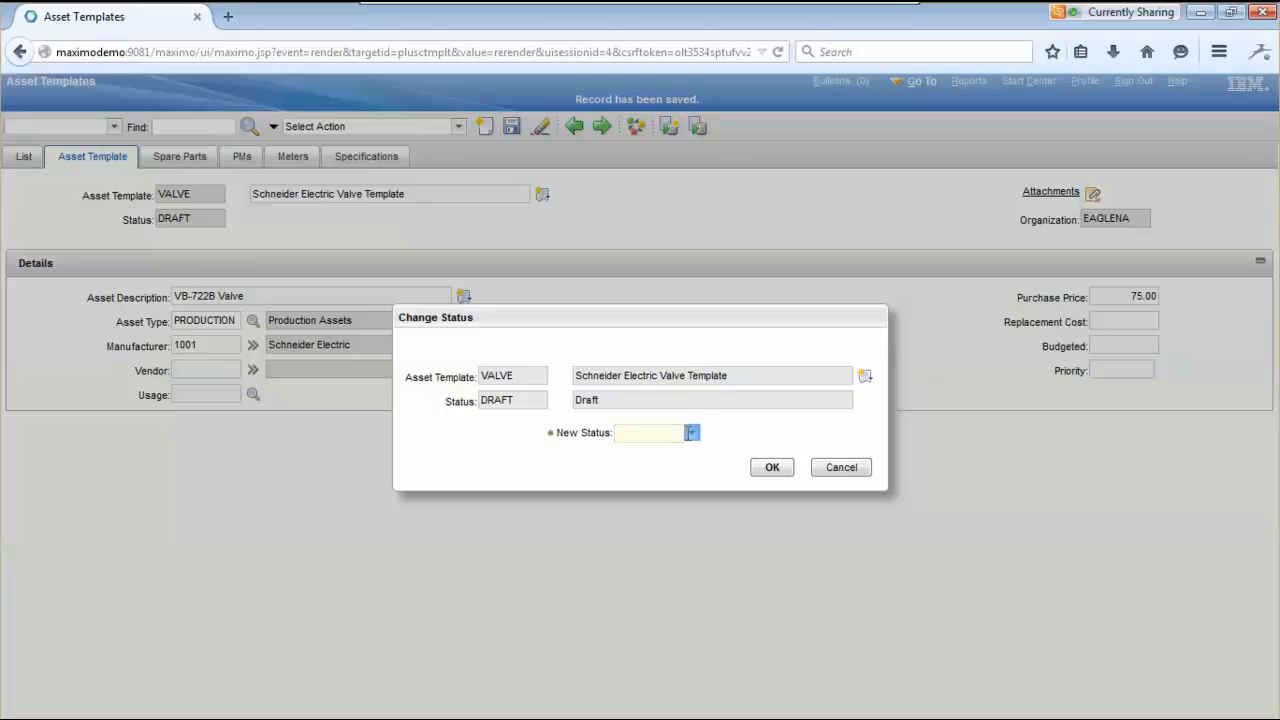
pyautogui.click(691, 433)
pyautogui.click(664, 456)
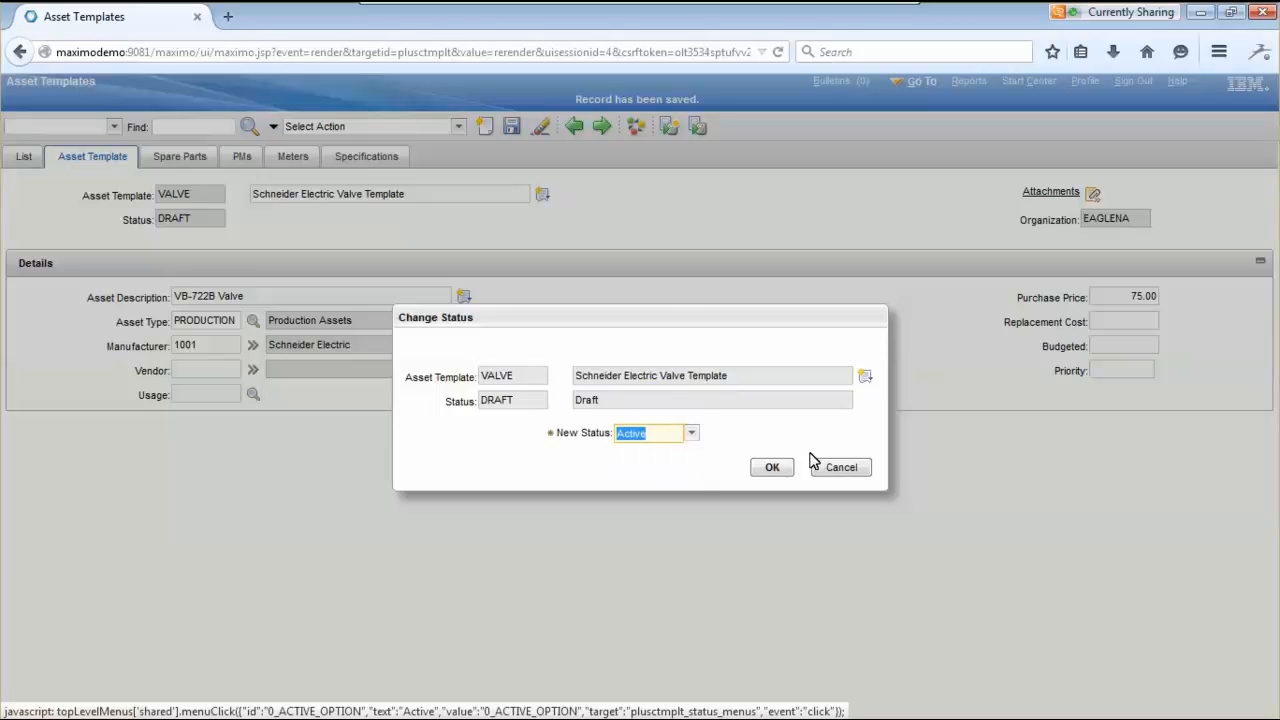
pyautogui.click(773, 463)
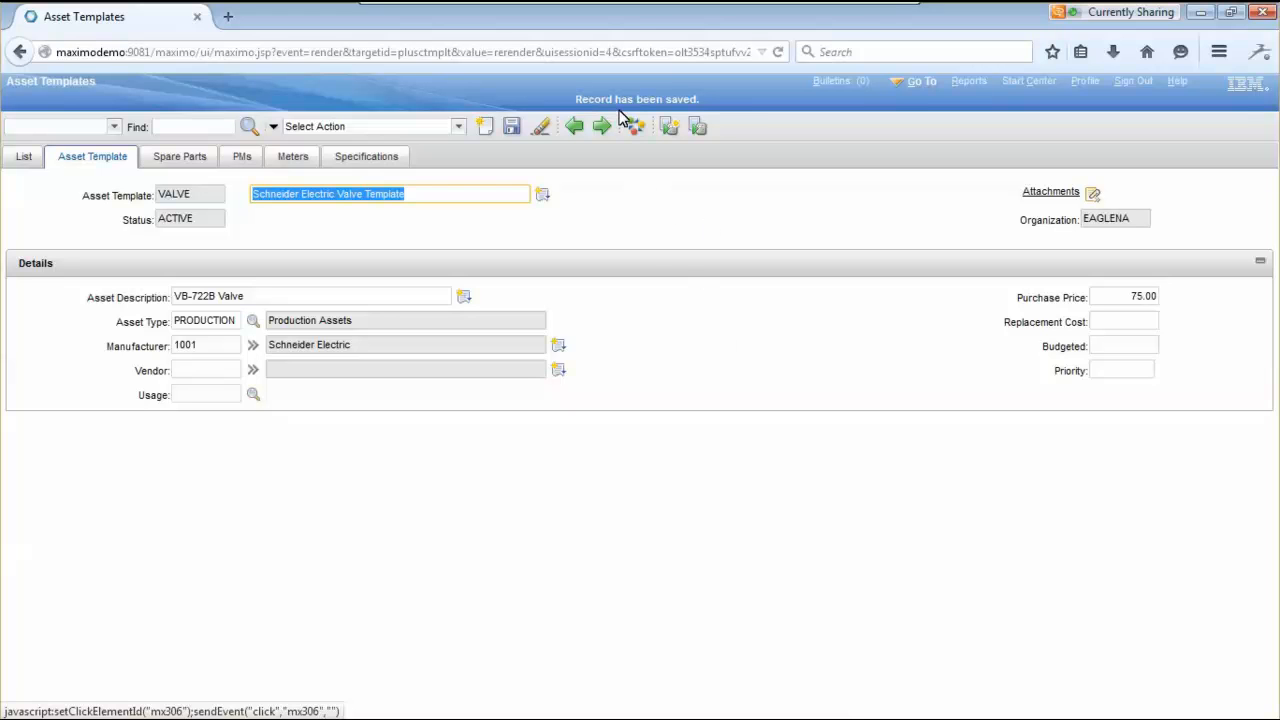
pyautogui.click(675, 256)
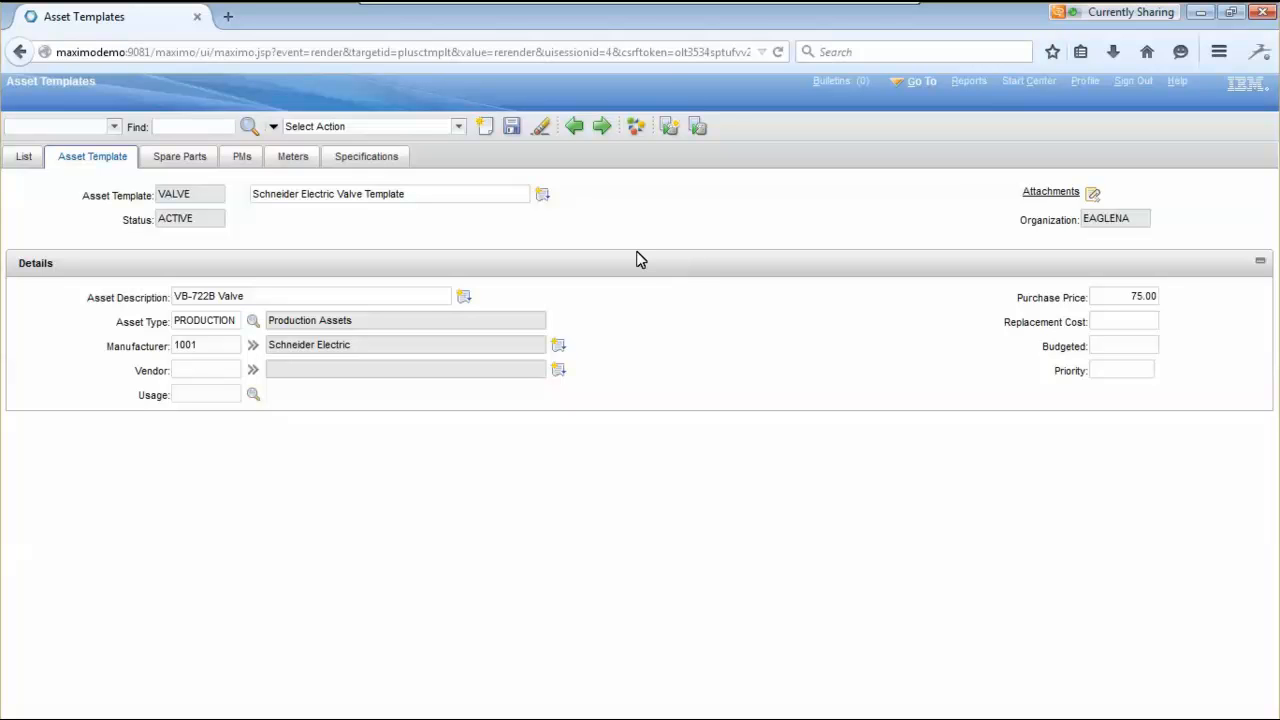
# - Open Generate New Assets for the VALVE template with BEDFORD as the site
pyautogui.click(459, 126)
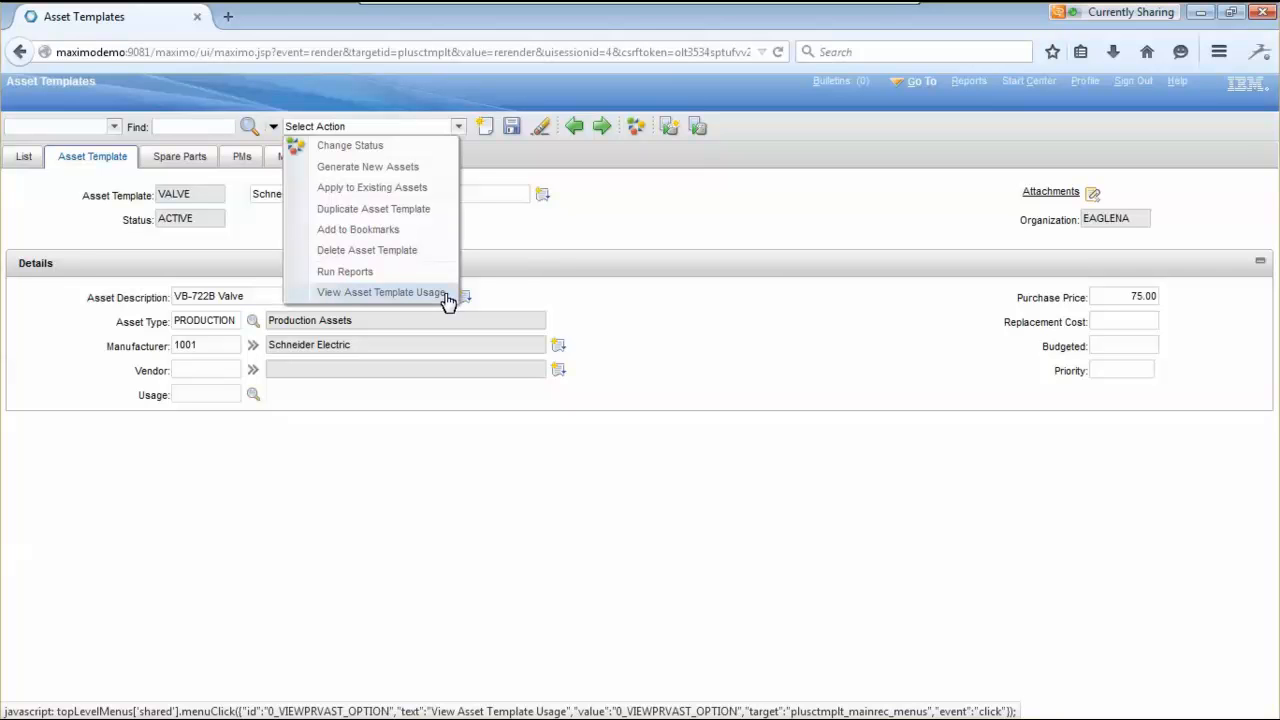
pyautogui.click(420, 170)
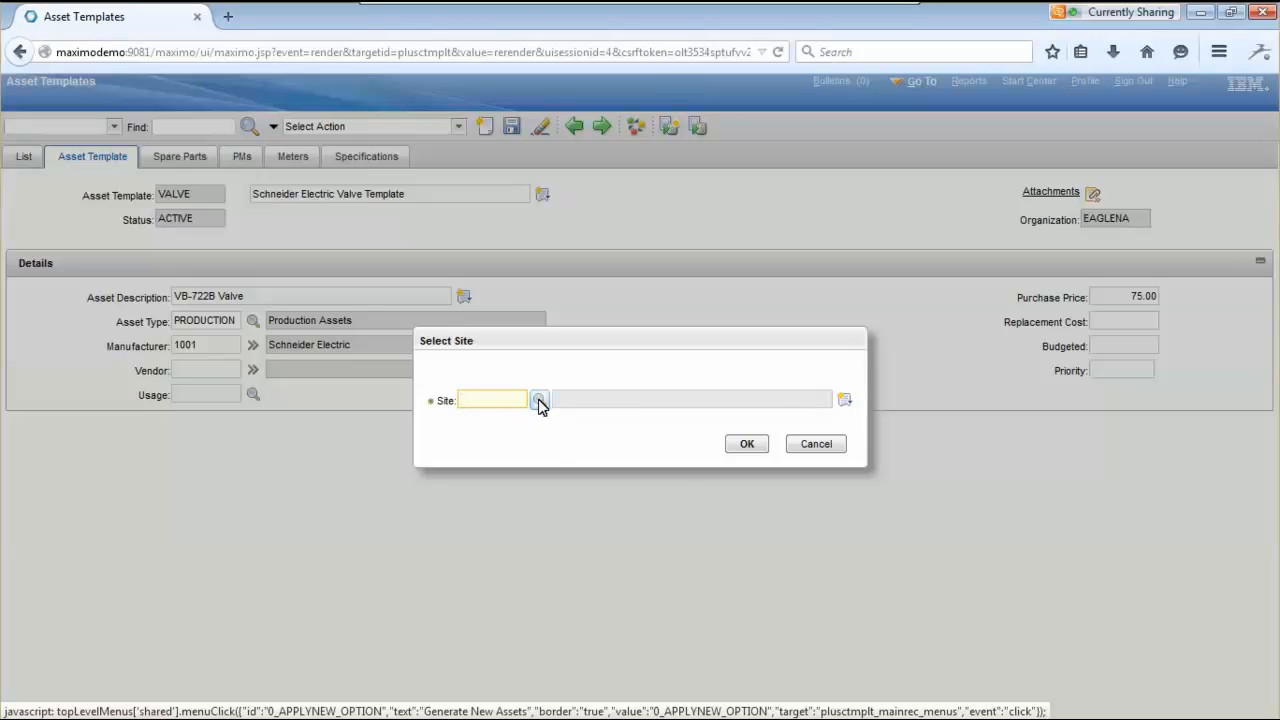
pyautogui.click(539, 400)
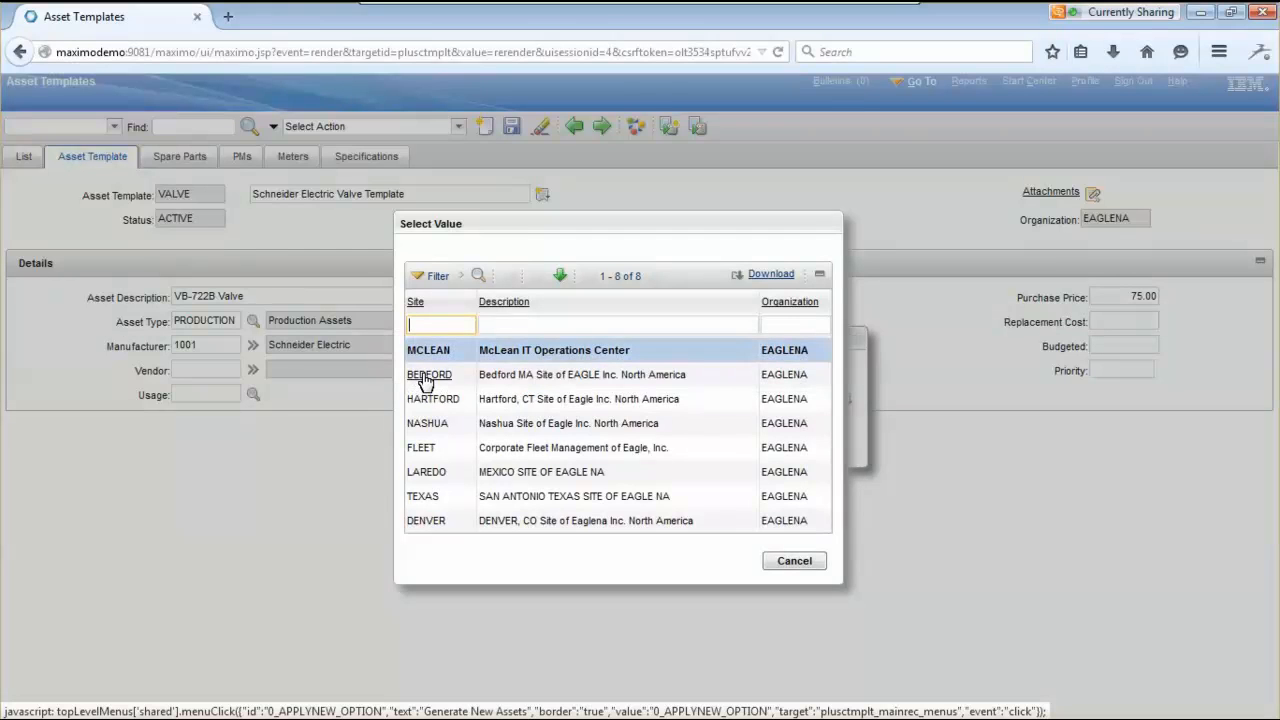
pyautogui.click(427, 376)
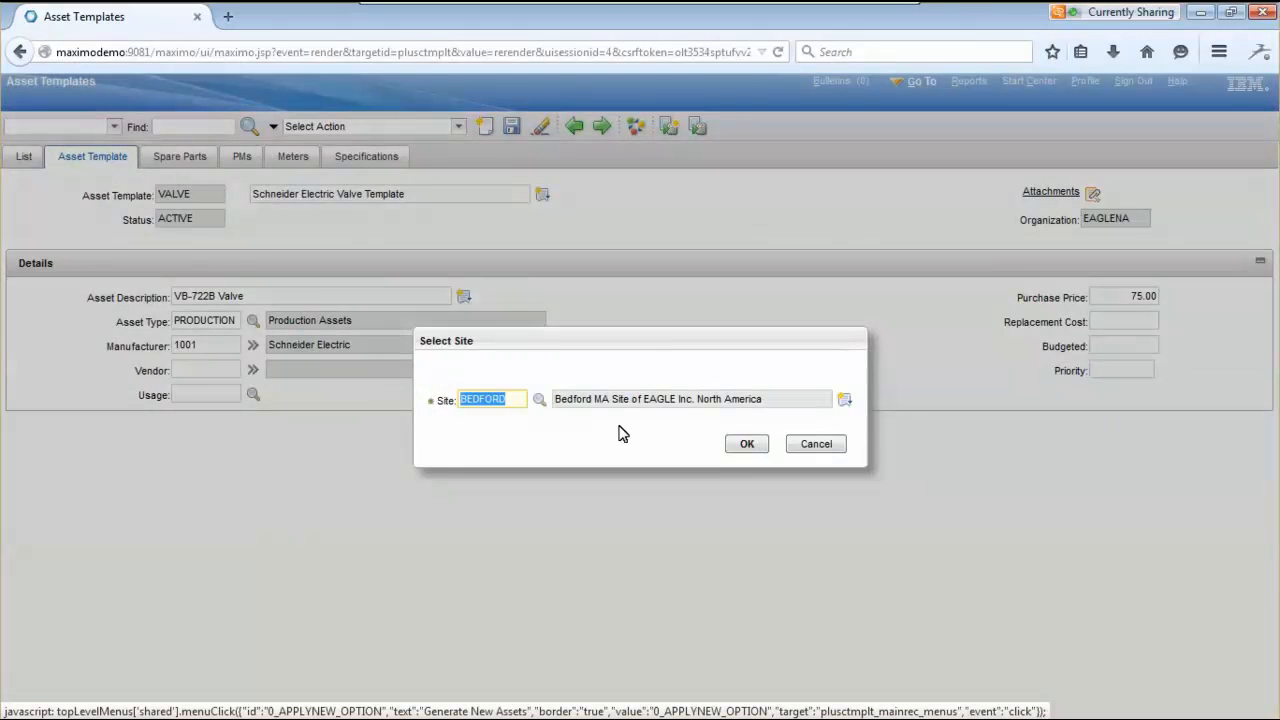
pyautogui.click(745, 446)
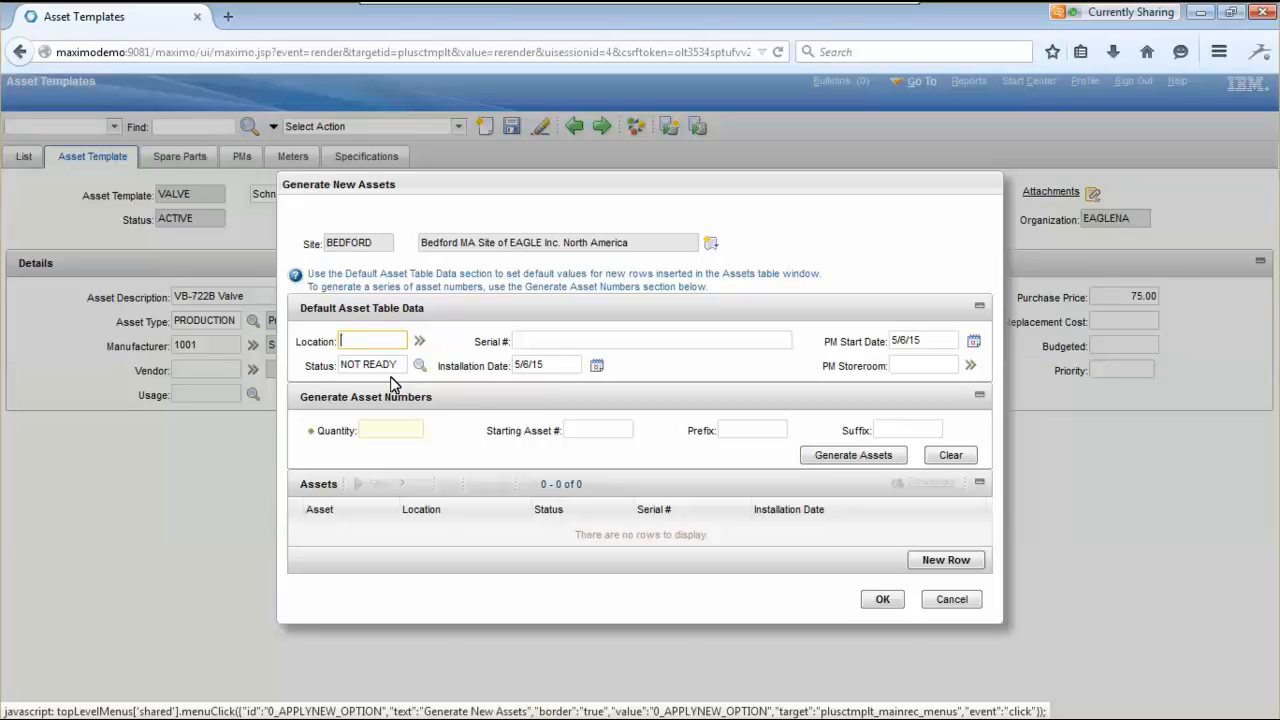
pyautogui.click(421, 367)
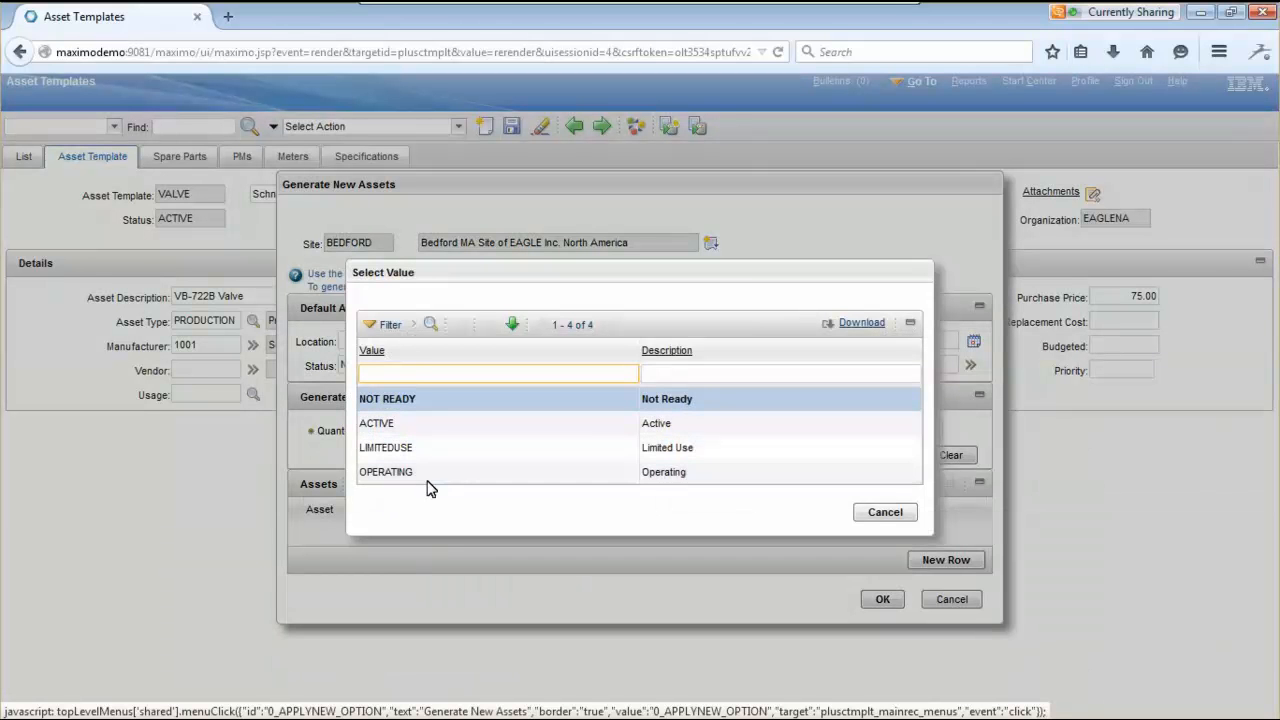
pyautogui.click(886, 513)
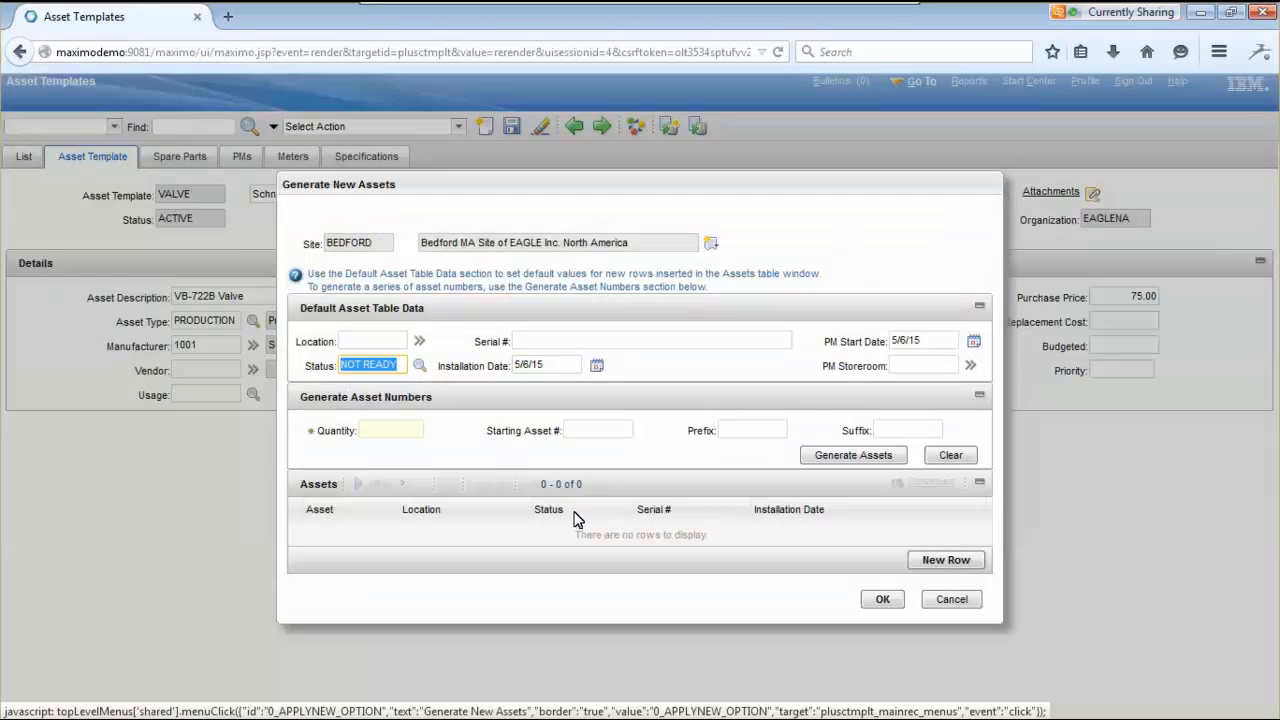
pyautogui.click(483, 469)
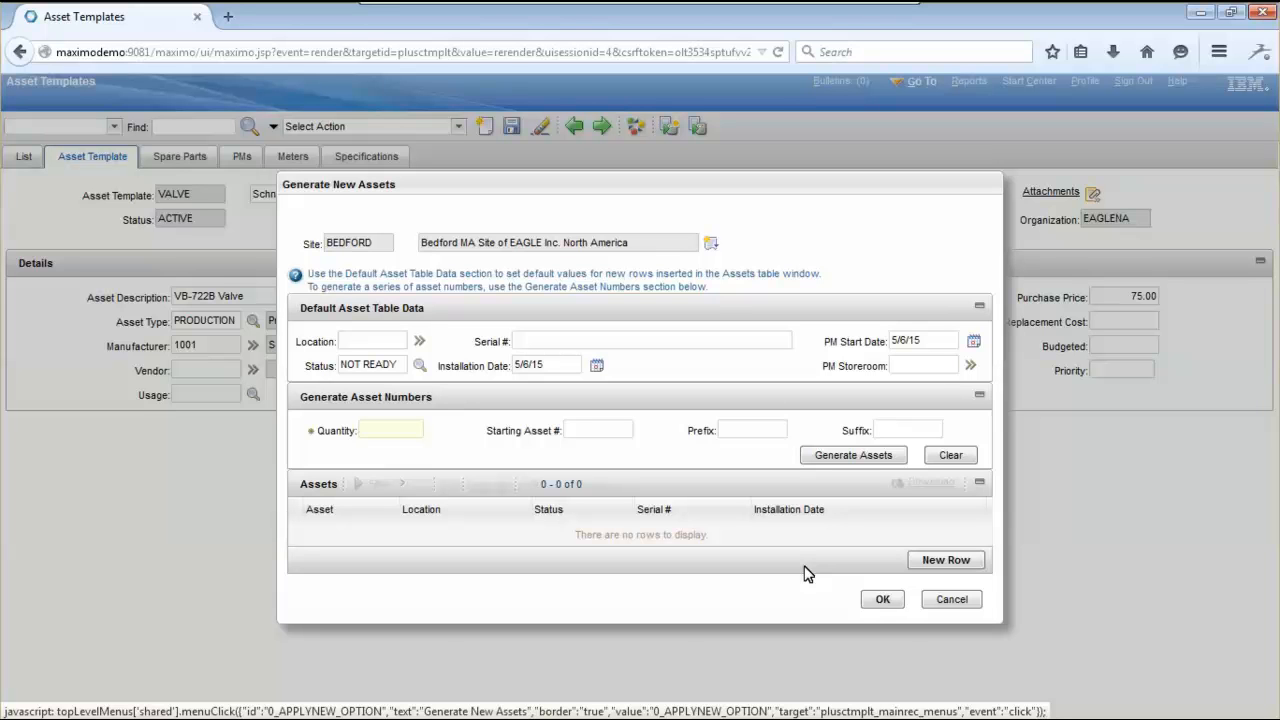
# - Go from the default Location field to the Locations list filtered to BEDFORD
pyautogui.click(420, 342)
pyautogui.moveTo(460, 370)
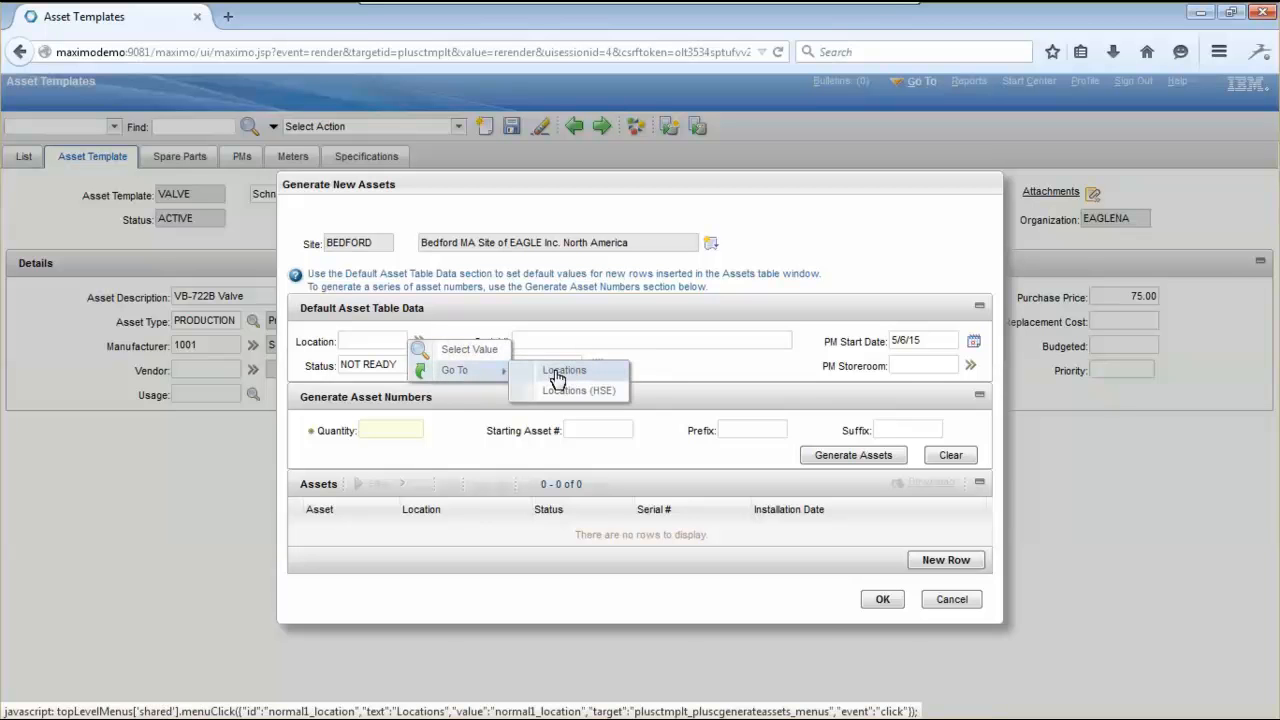
pyautogui.click(555, 372)
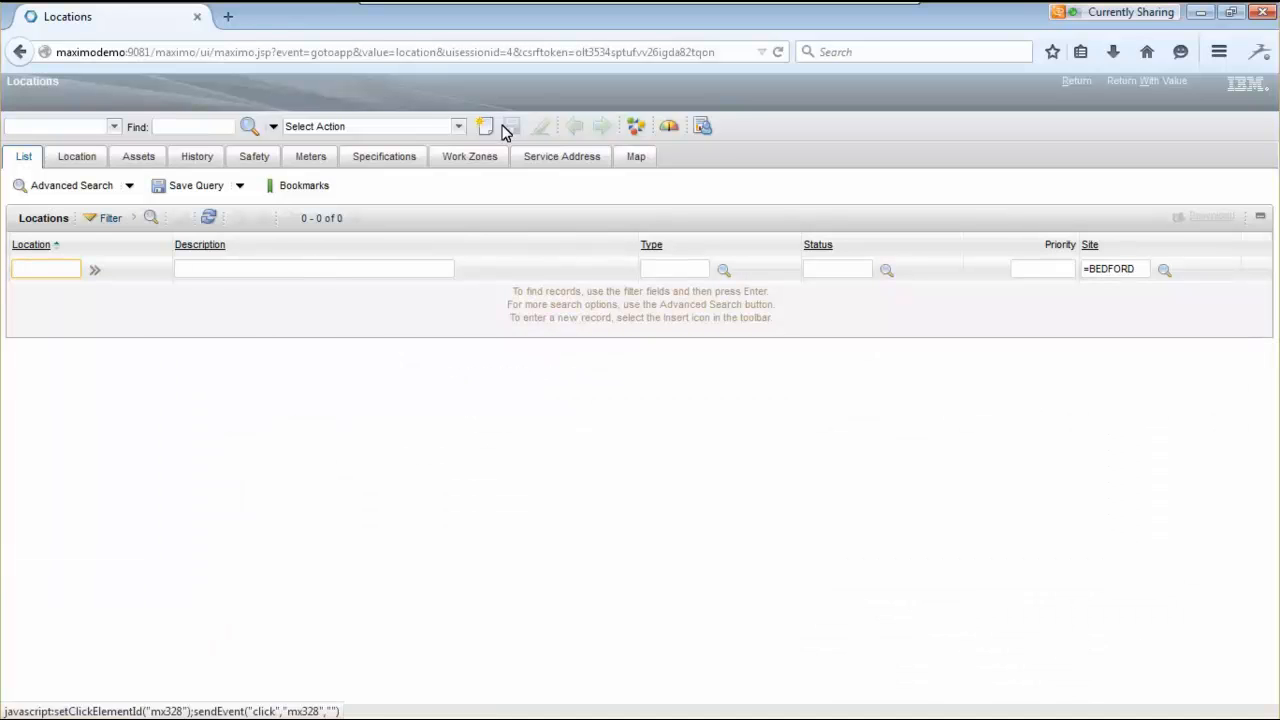
# - Open BR230, Boiler Room Emergency Generator, by expanding BOILER in the location drilldown
pyautogui.click(458, 129)
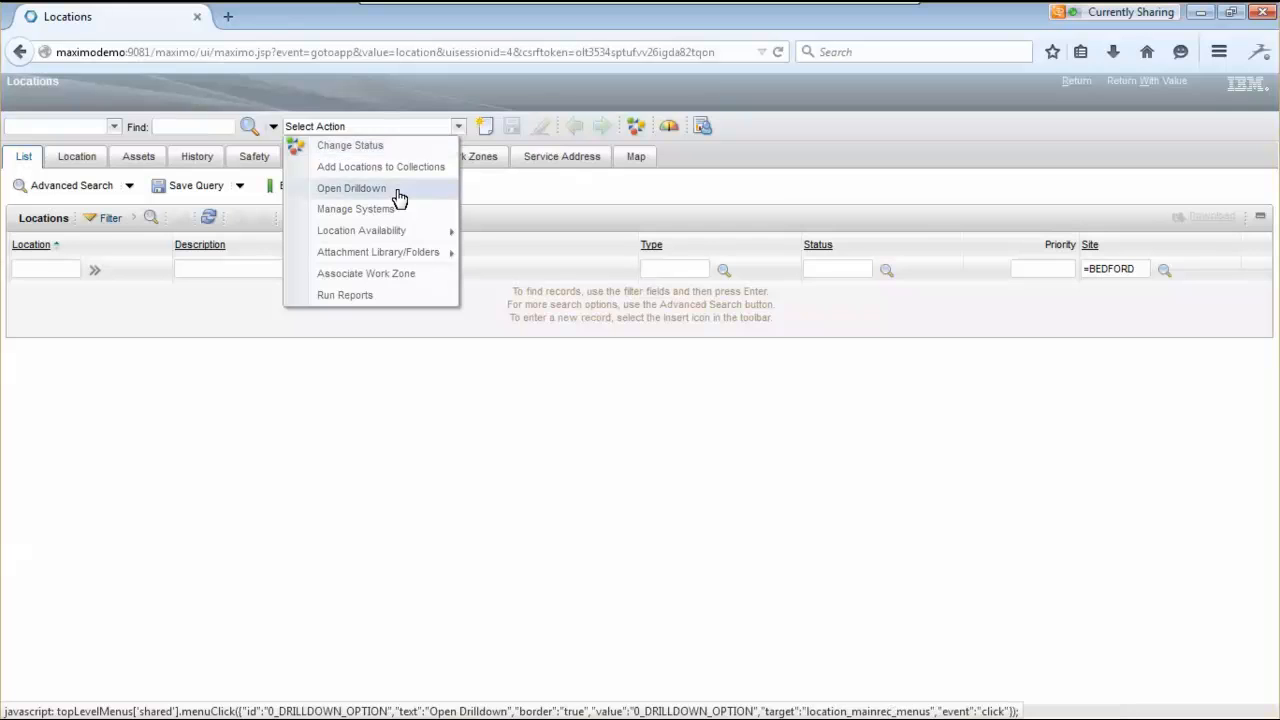
pyautogui.click(395, 185)
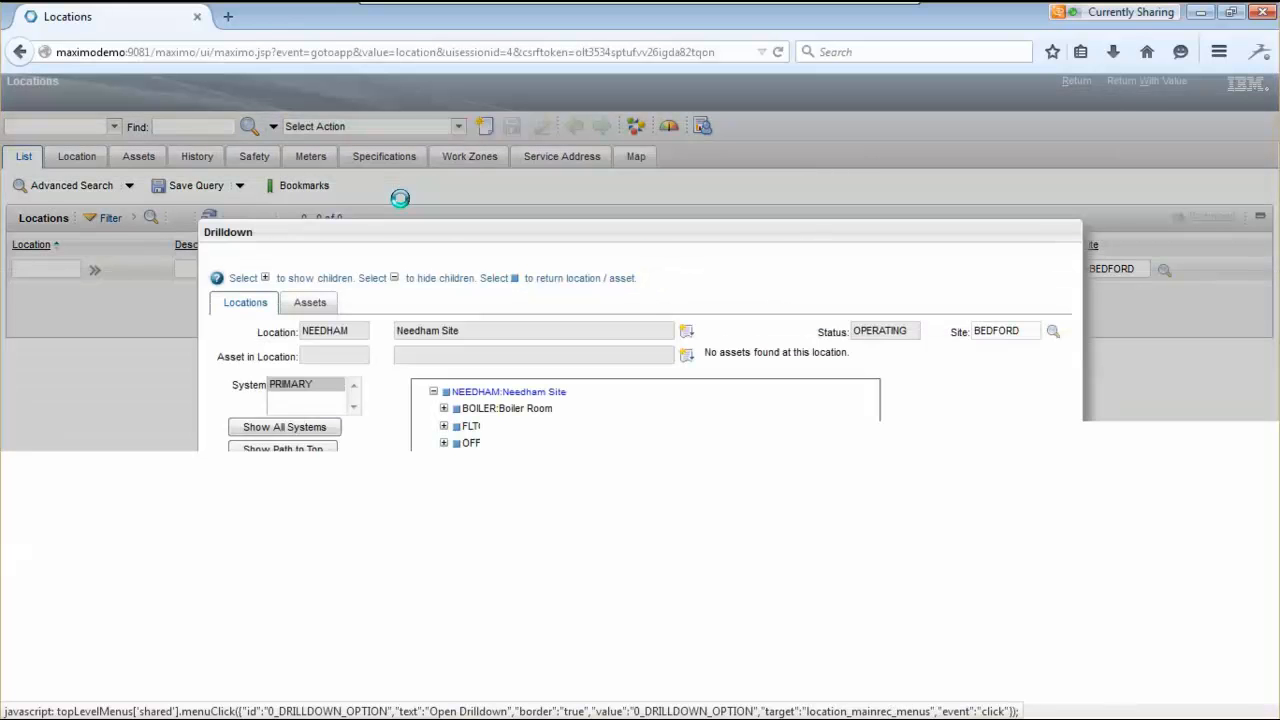
pyautogui.click(444, 410)
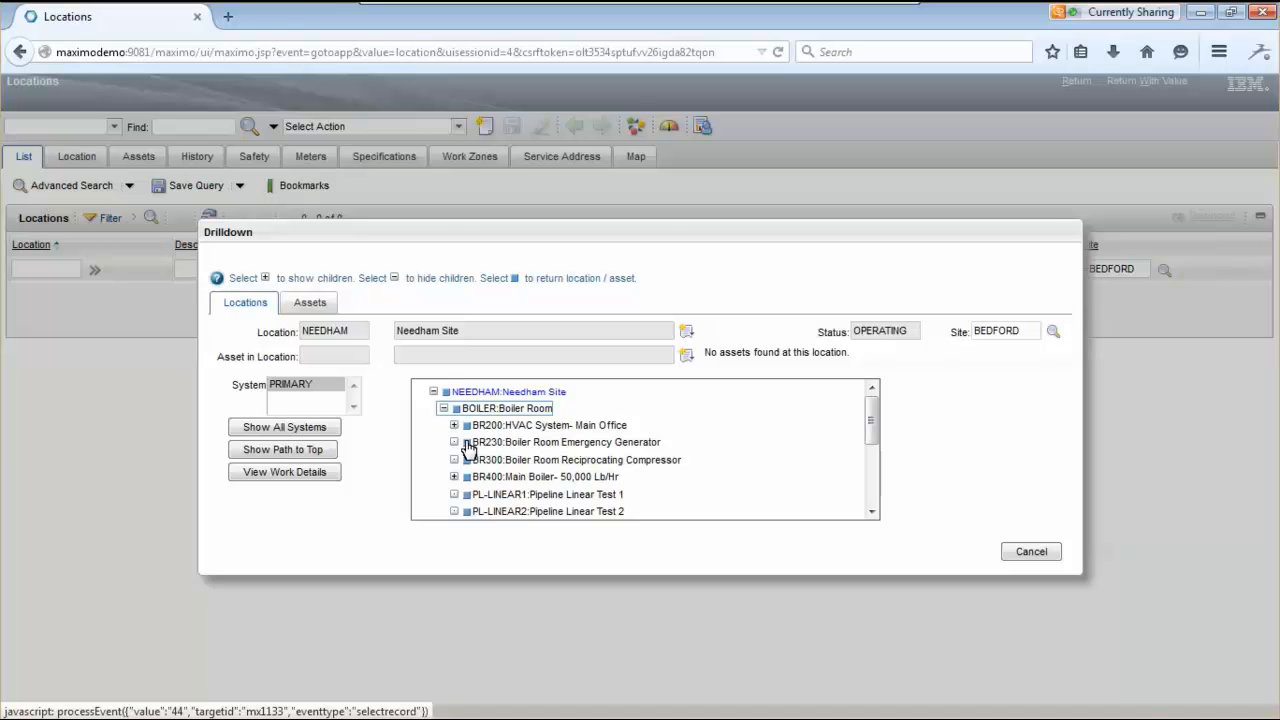
pyautogui.click(463, 442)
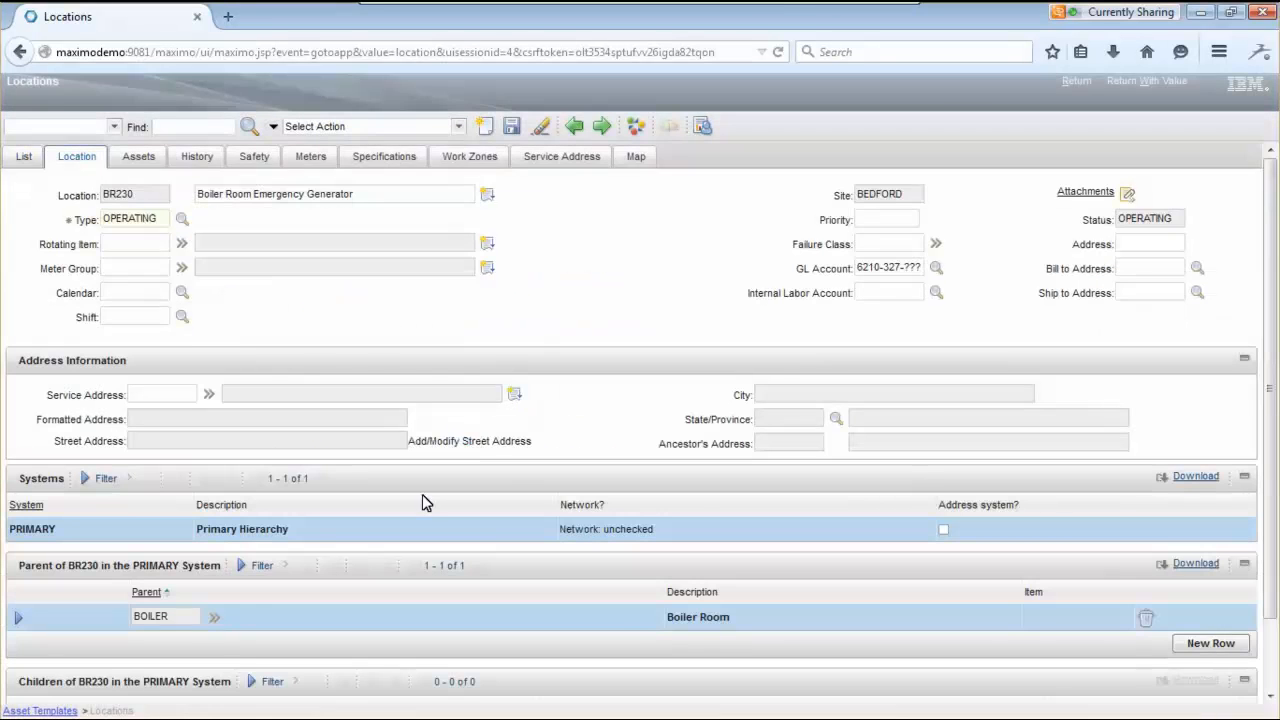
# - Return BR230 as the default location and set the quantity to generate to 5
pyautogui.click(1119, 80)
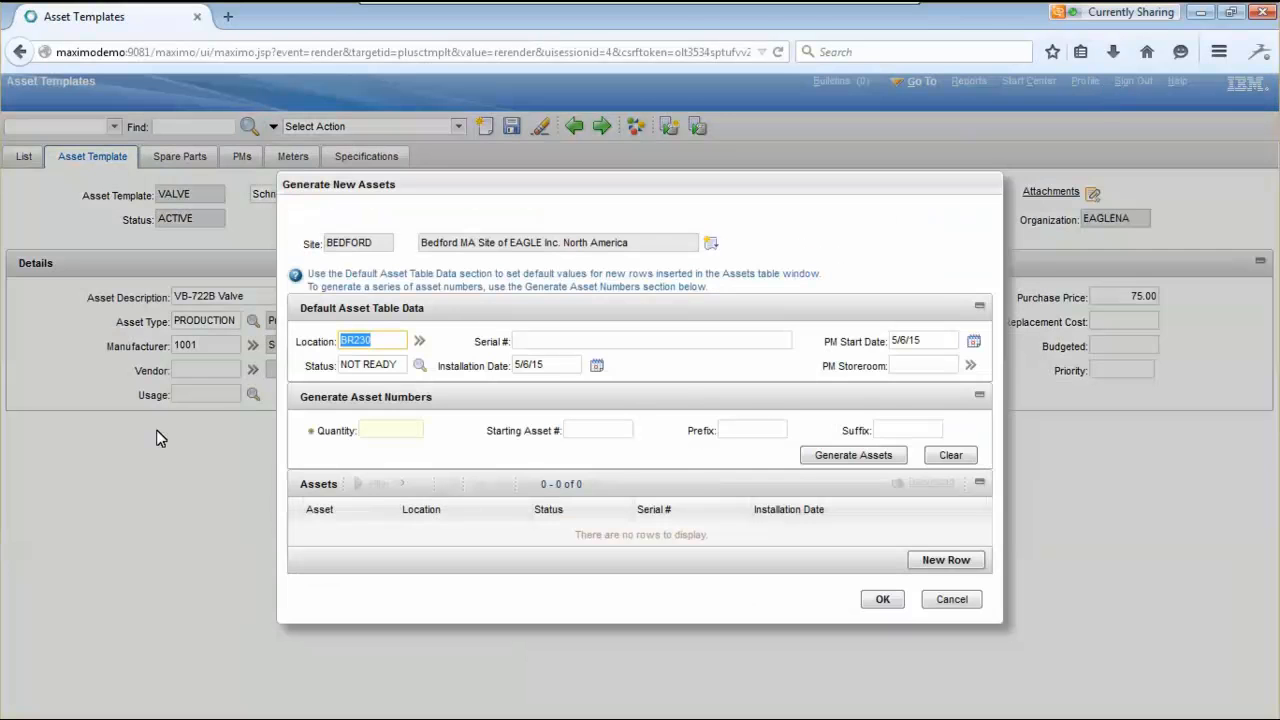
pyautogui.click(308, 366)
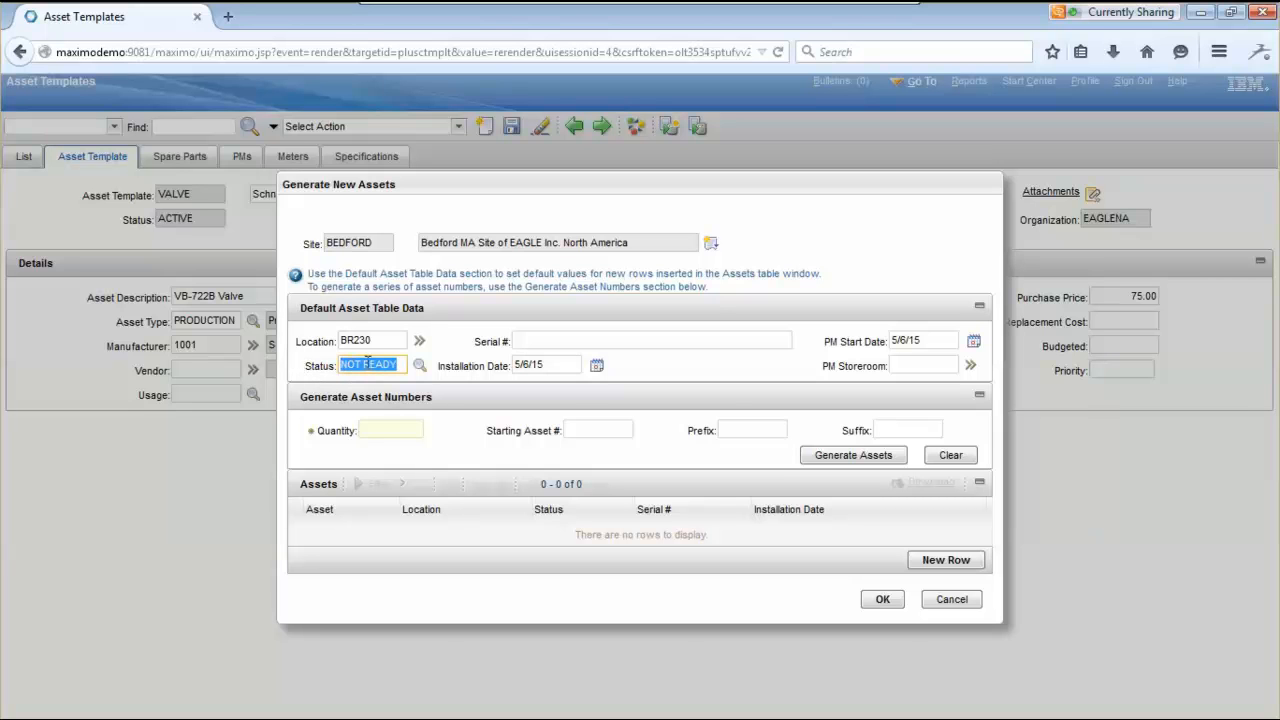
pyautogui.click(400, 365)
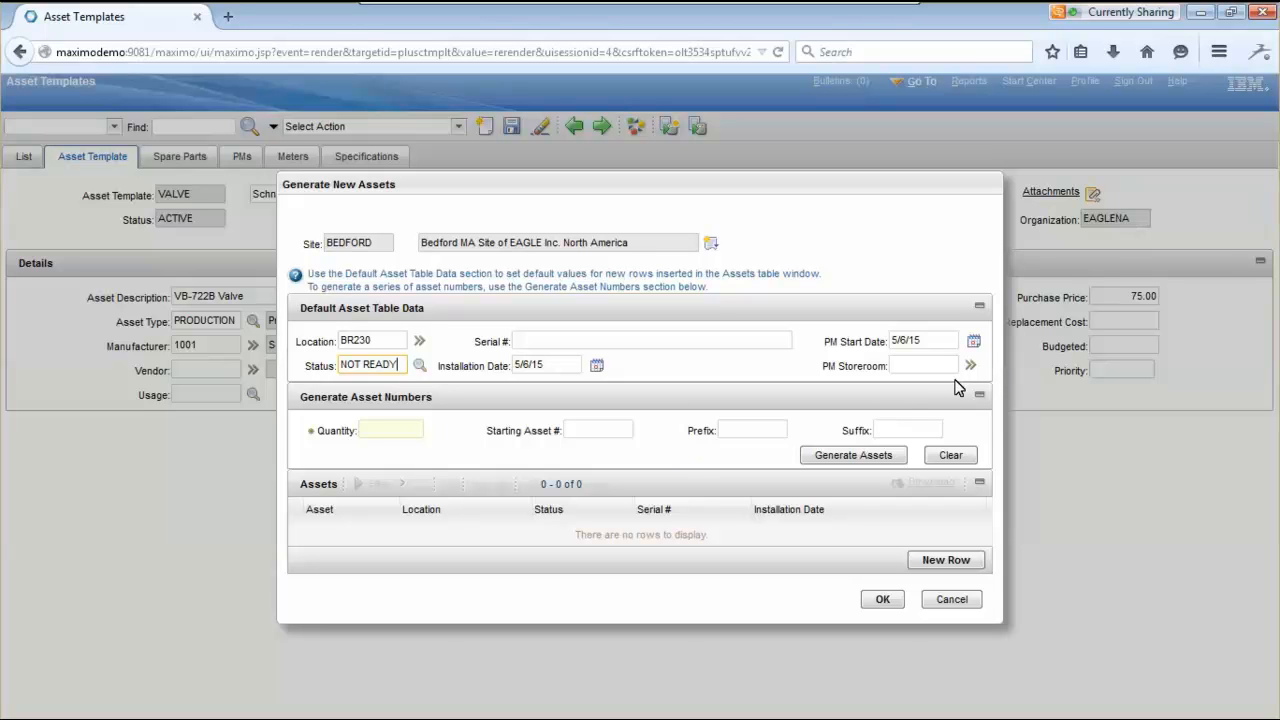
pyautogui.click(381, 428)
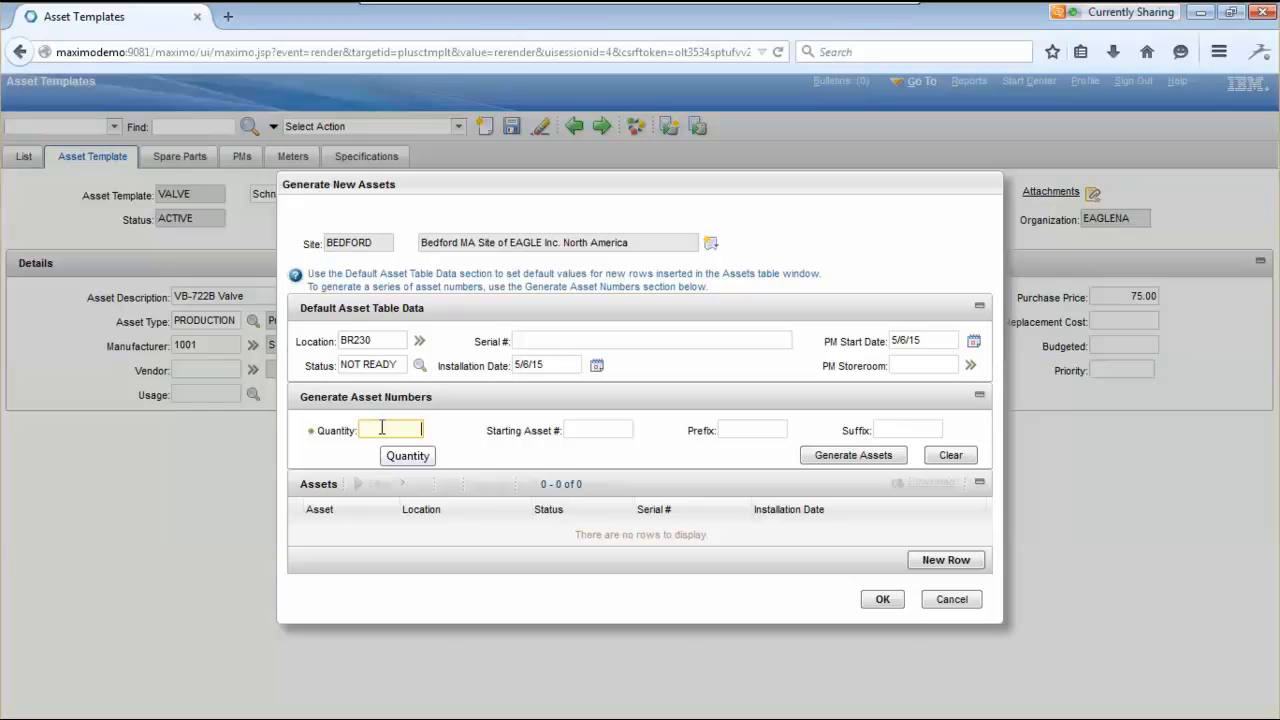
pyautogui.write('5')
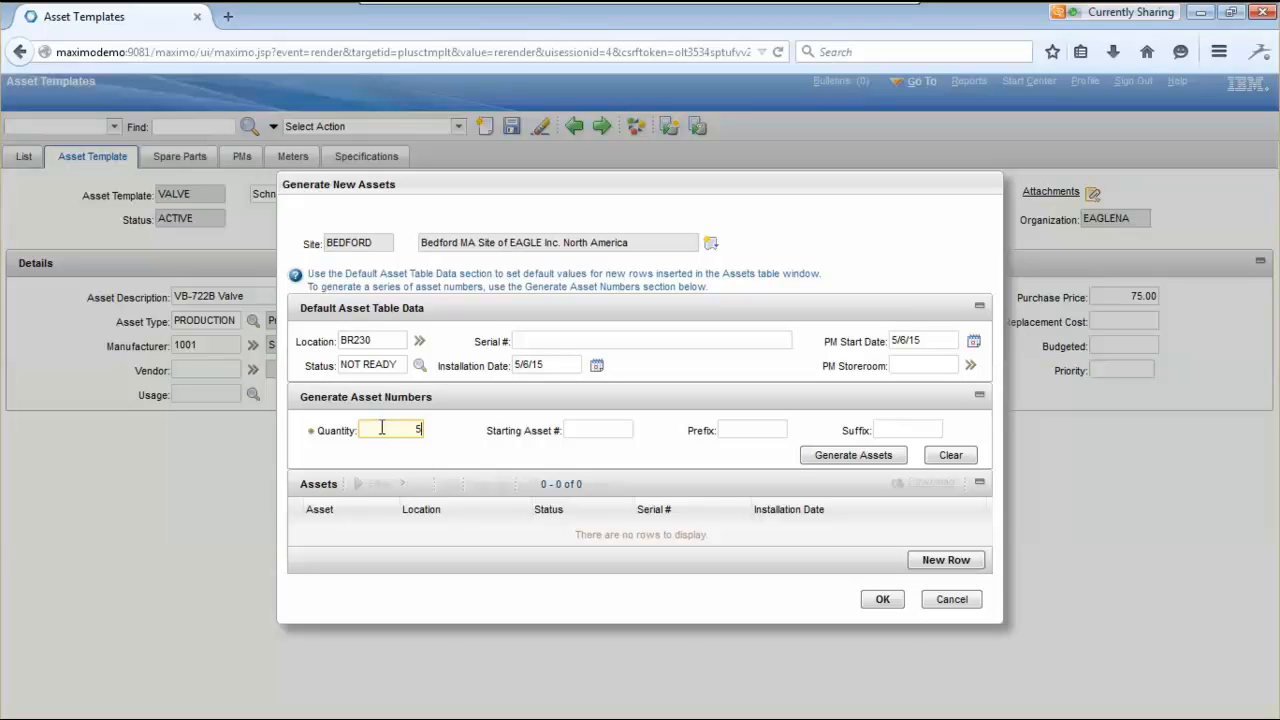
pyautogui.click(585, 448)
# - Generate asset rows 2112–2116 and give them serials 123-ABC-1 through 123-ABC-5
pyautogui.click(862, 455)
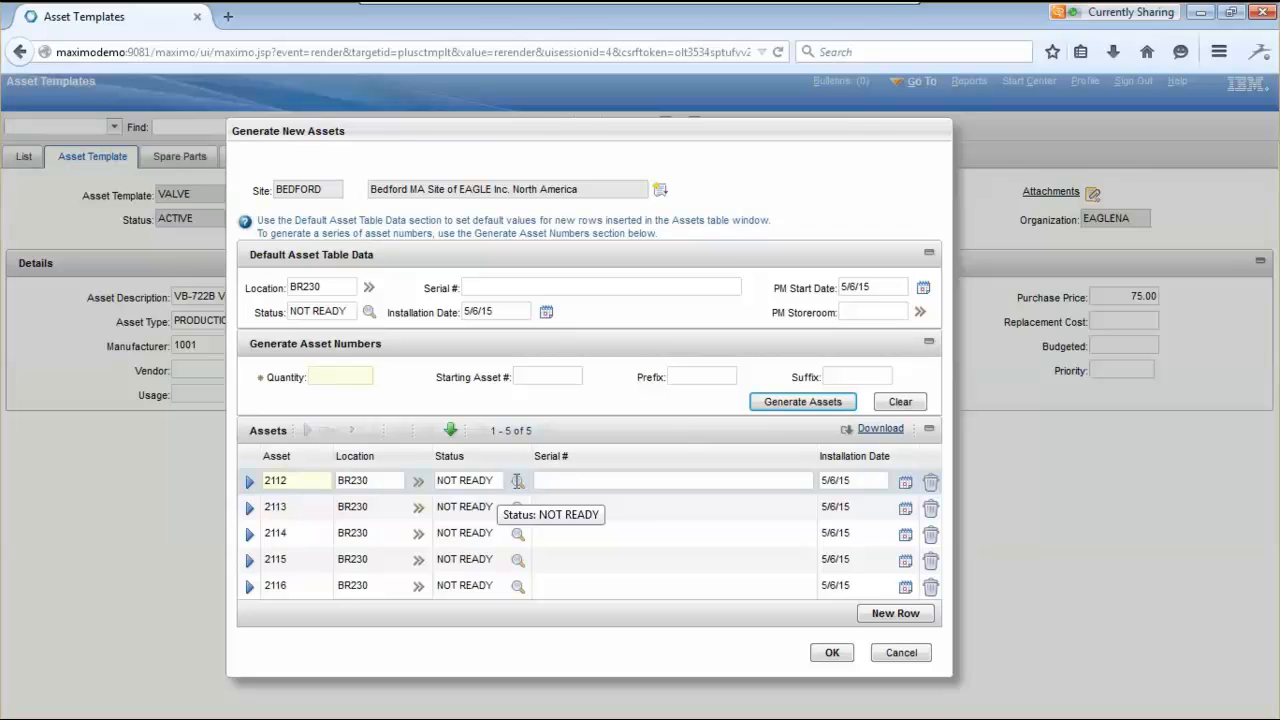
pyautogui.click(557, 481)
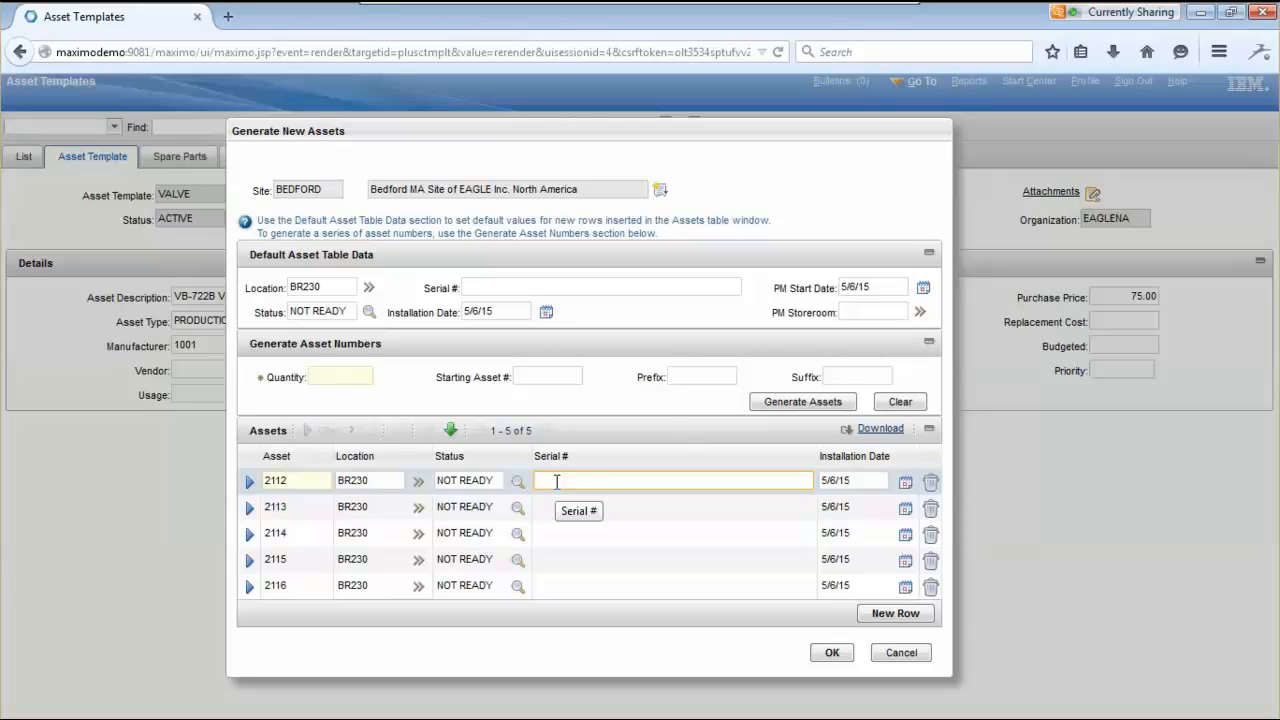
pyautogui.write('123')
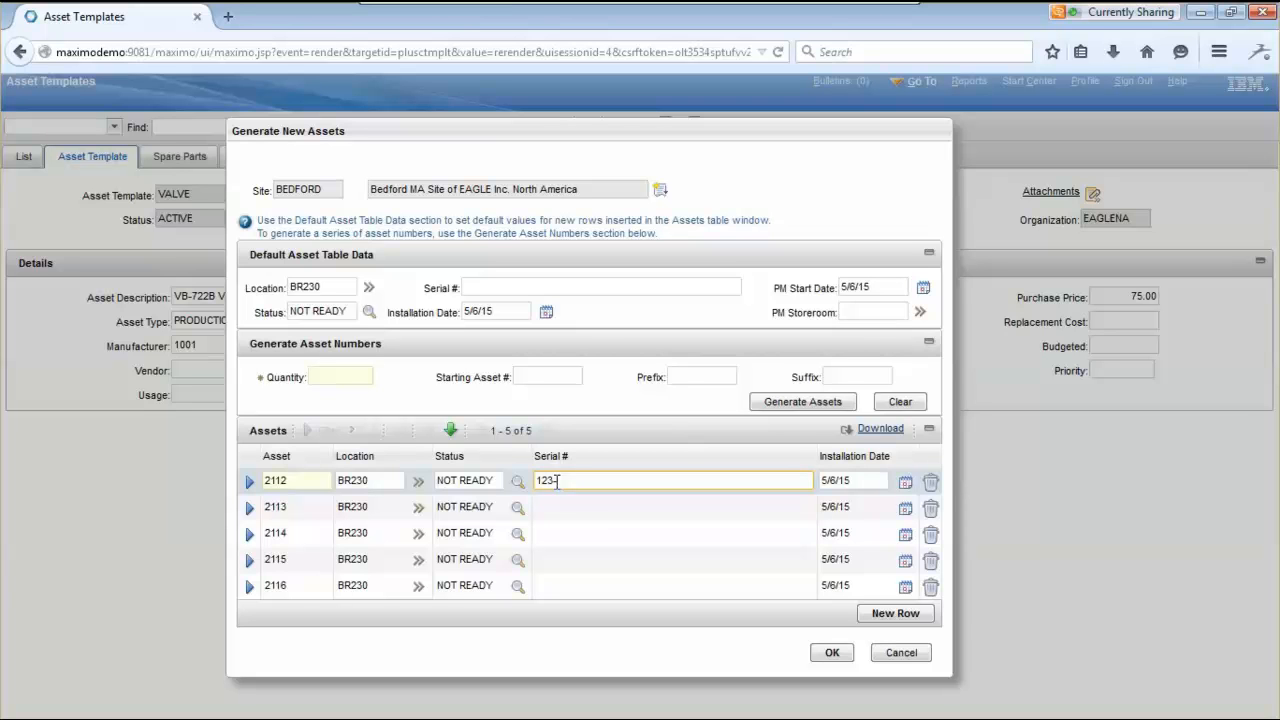
pyautogui.write('-ABC-1')
pyautogui.click(578, 507)
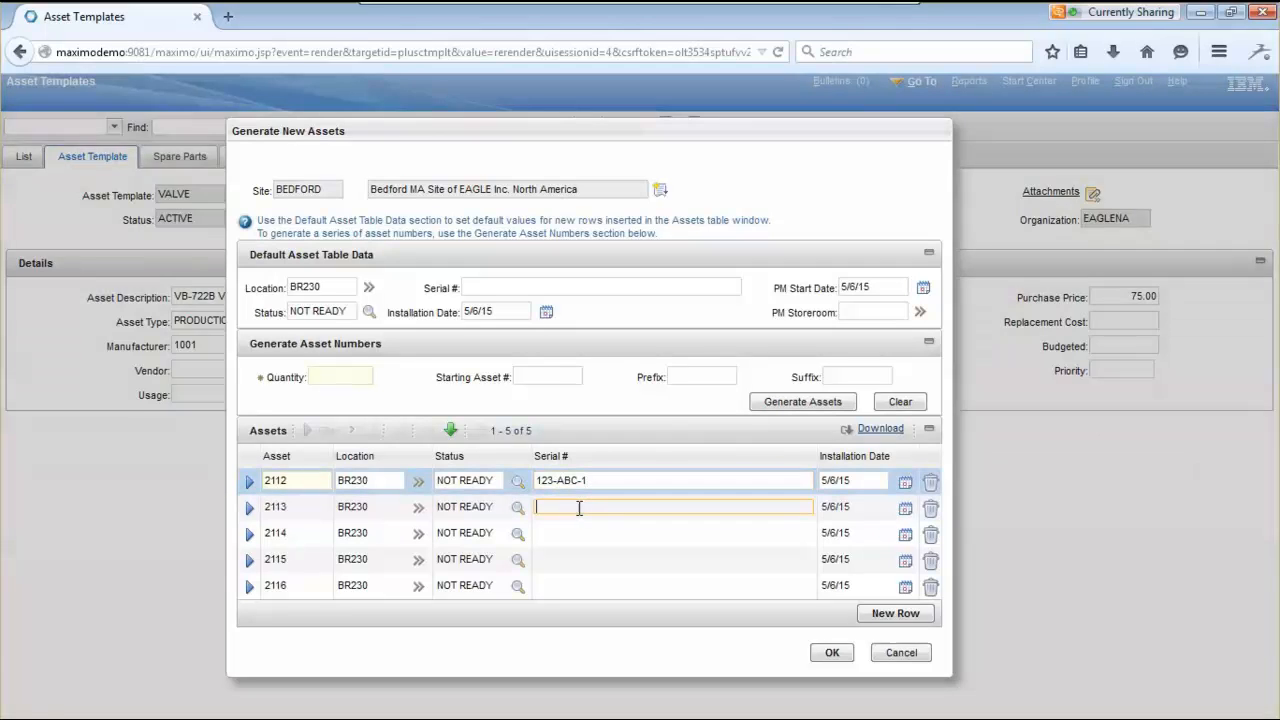
pyautogui.write('123')
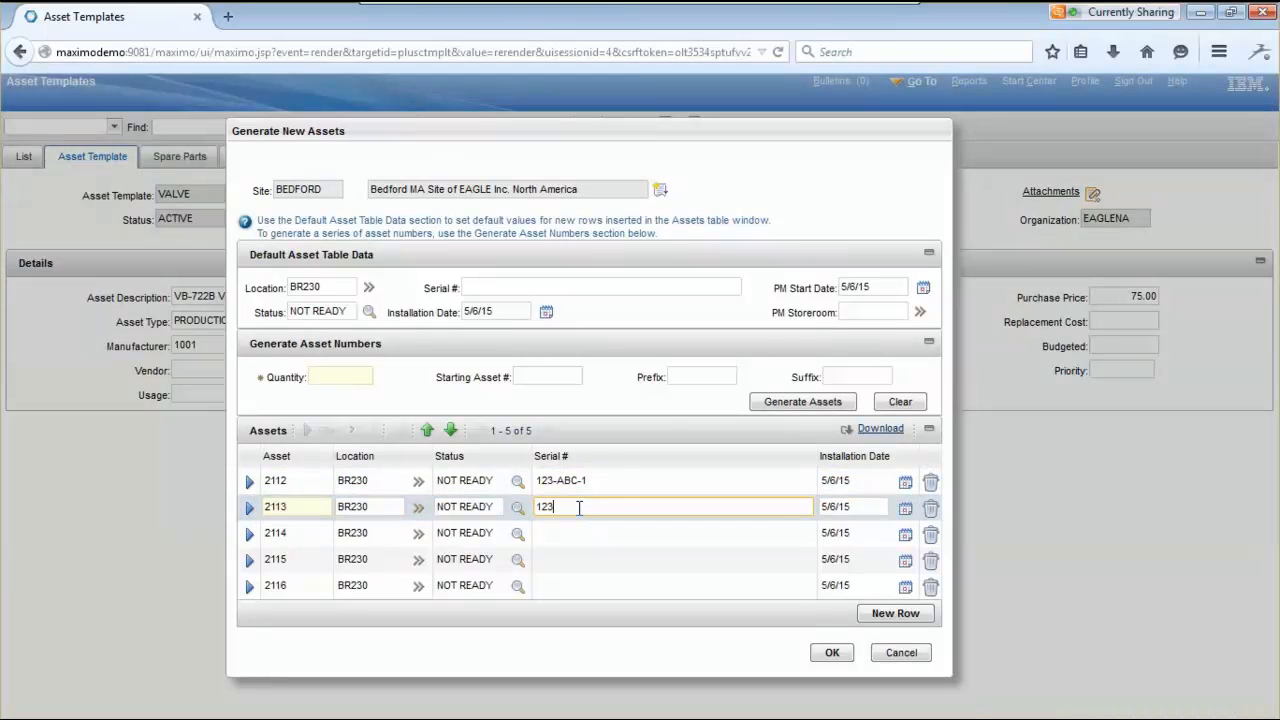
pyautogui.write('-ABC-2')
pyautogui.click(566, 531)
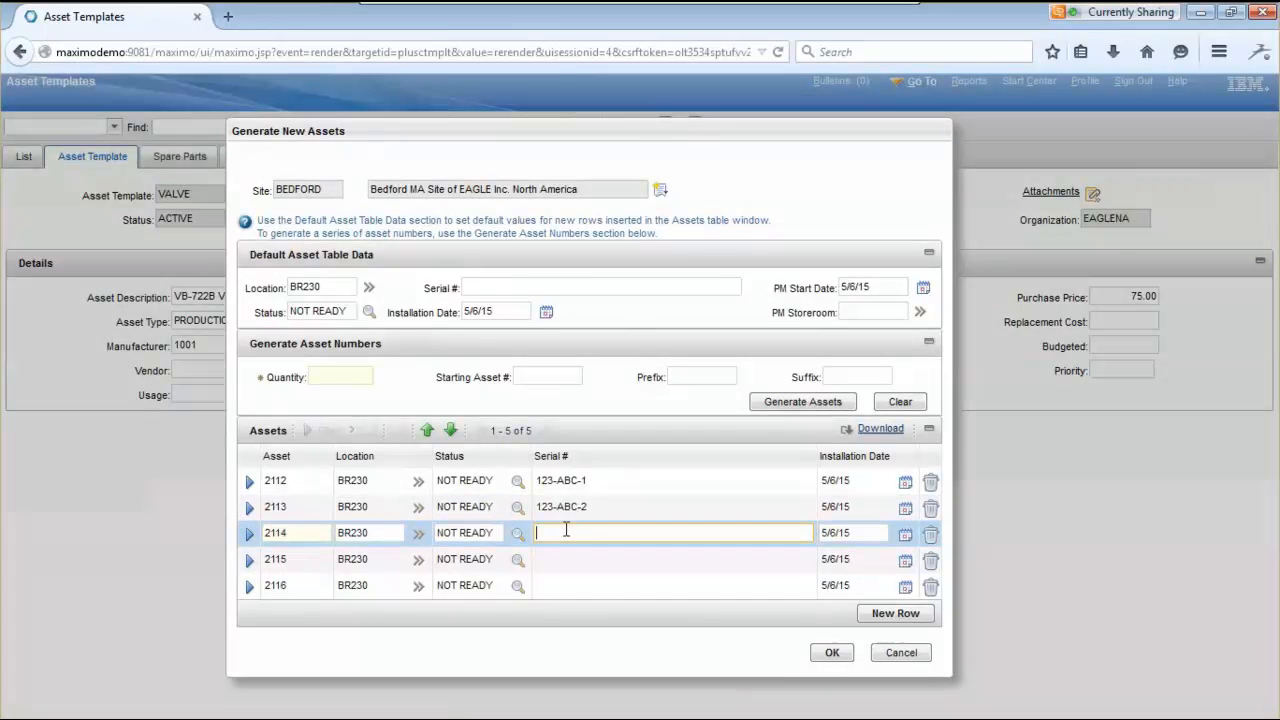
pyautogui.write('123-ABC-3')
pyautogui.click(578, 559)
pyautogui.write('123-')
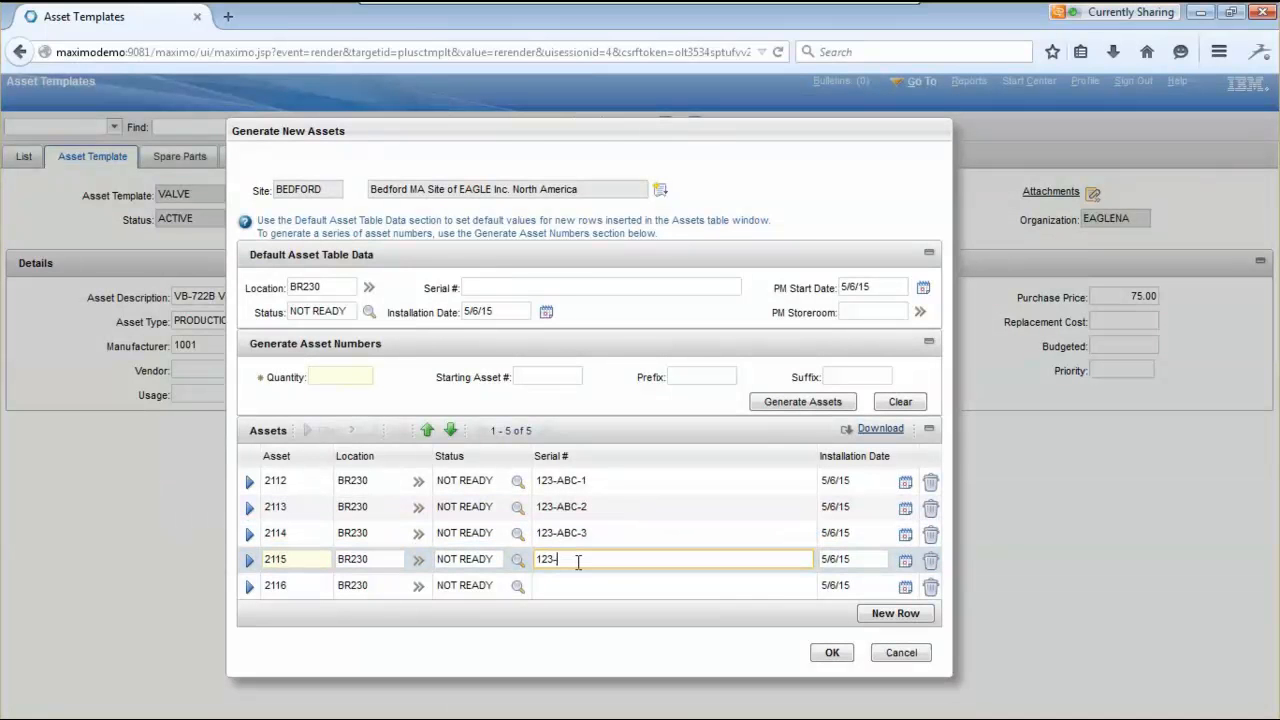
pyautogui.write('ABC-4')
pyautogui.click(575, 588)
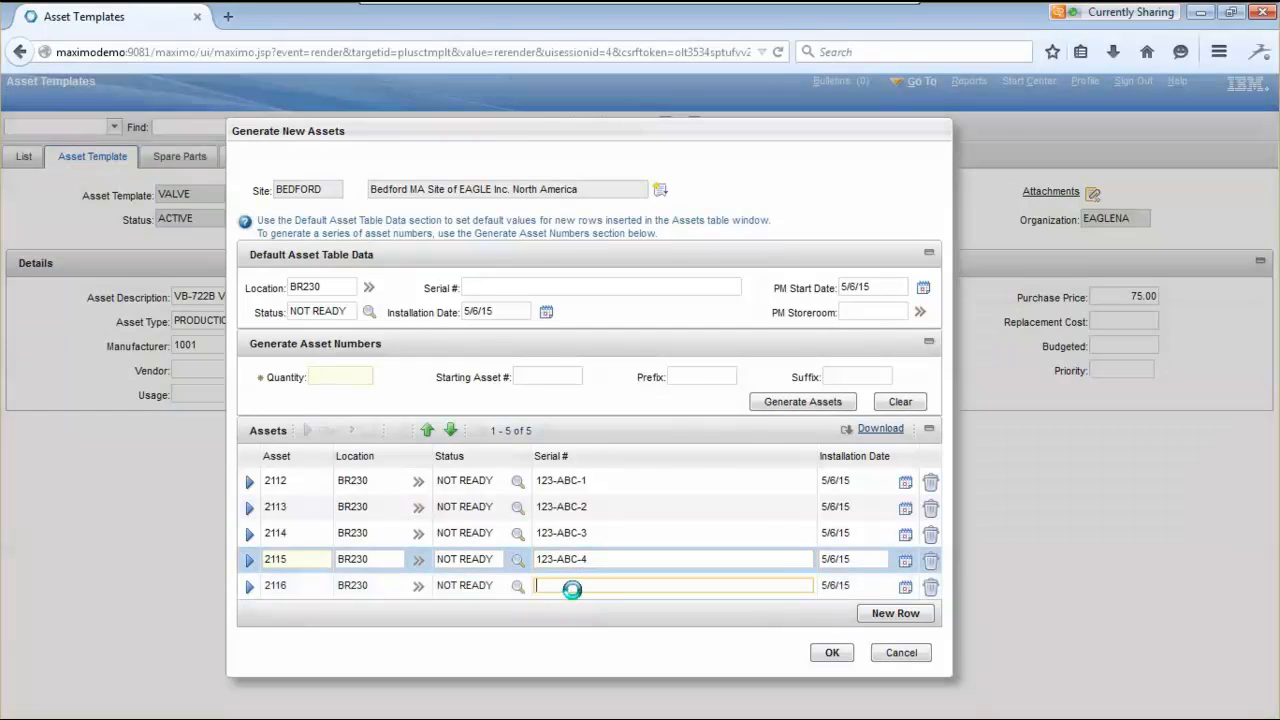
pyautogui.write('123-ABC-5')
pyautogui.click(617, 633)
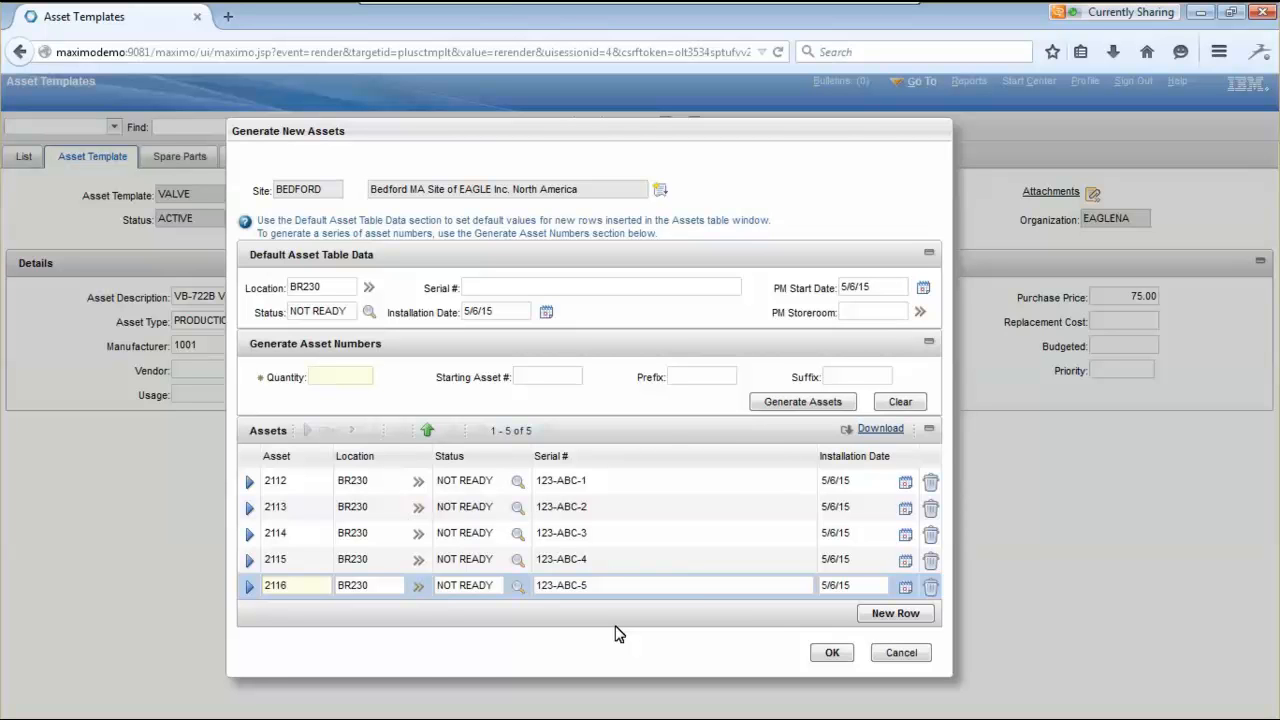
# - Create assets 2112–2116 and check the VALVE template's usage list shows them
pyautogui.click(829, 653)
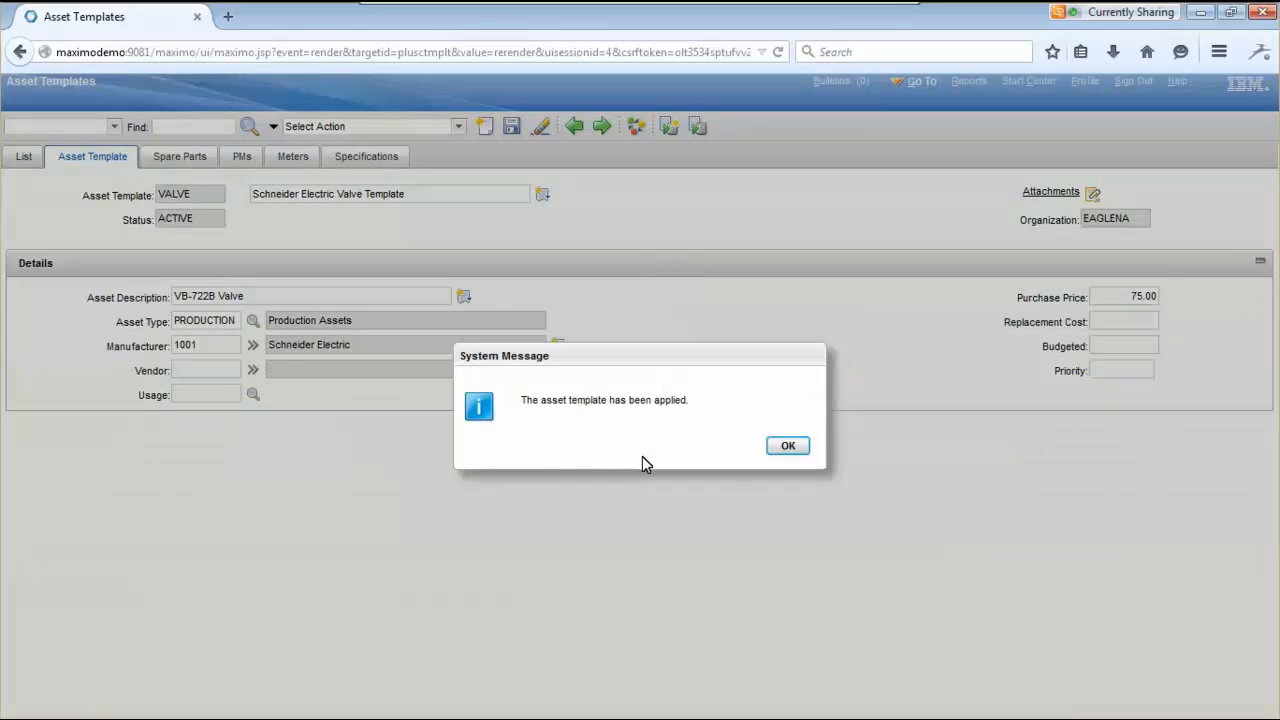
pyautogui.click(789, 448)
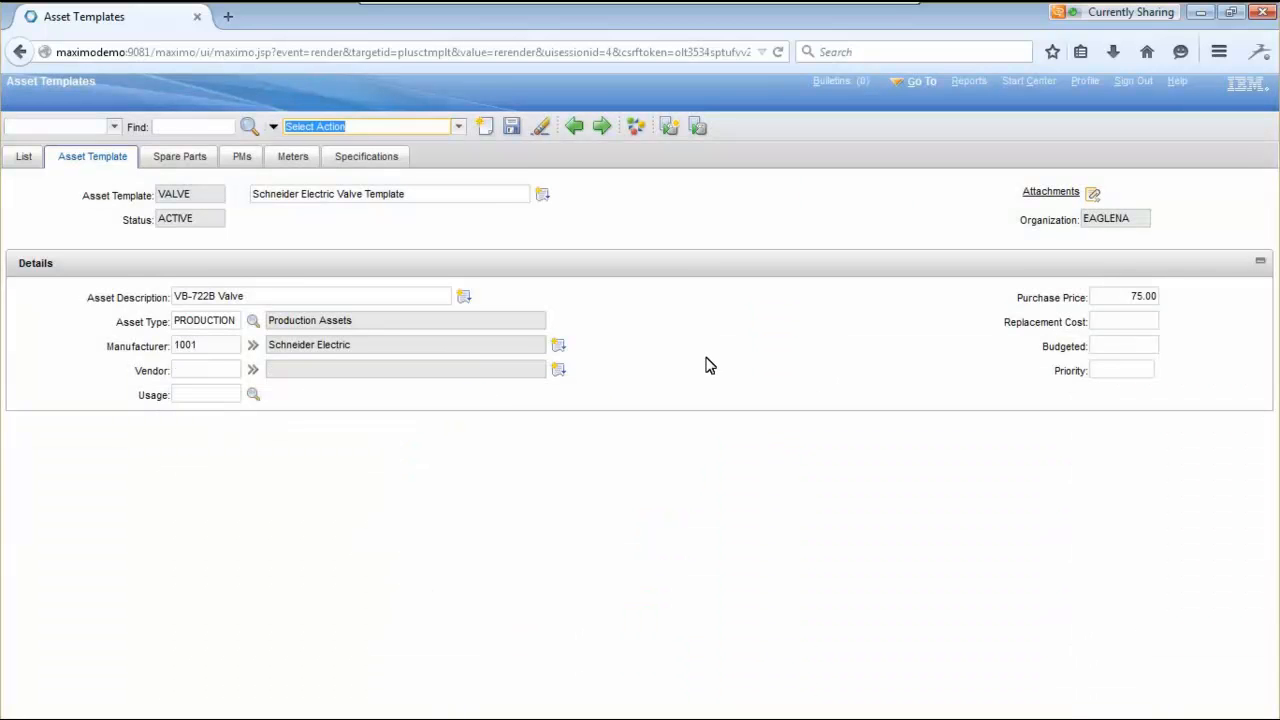
pyautogui.click(459, 127)
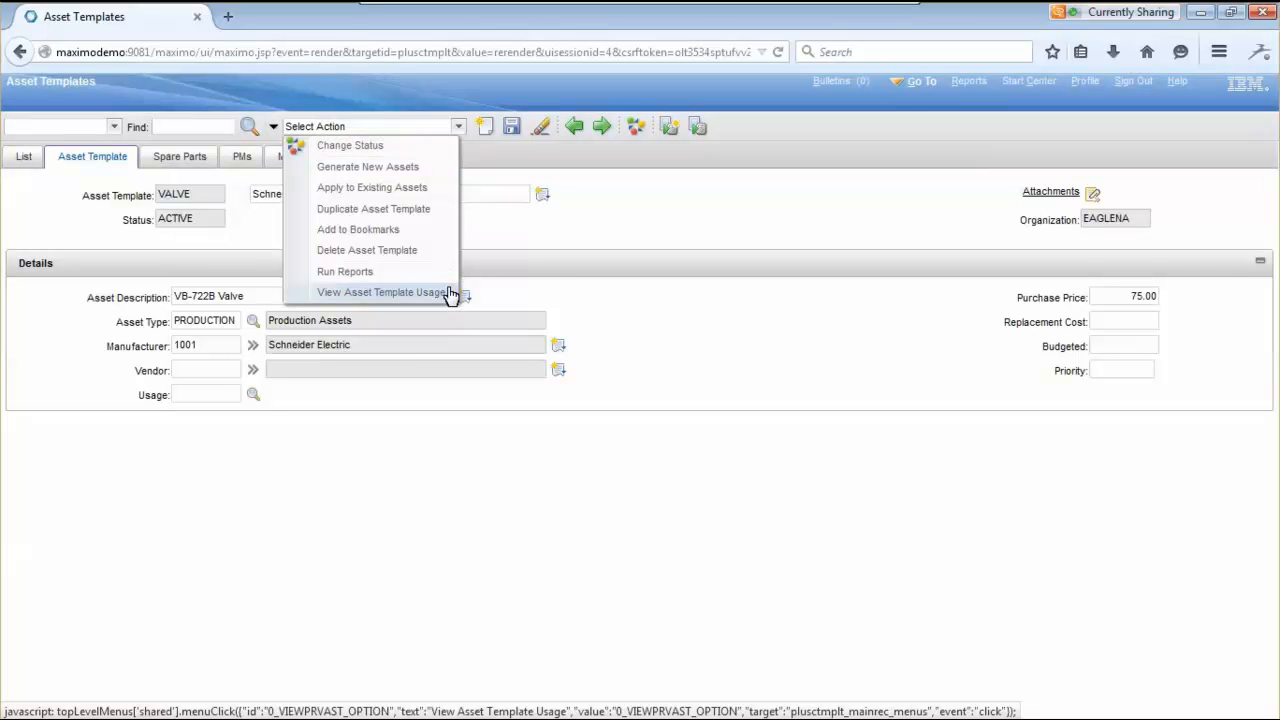
pyautogui.click(445, 292)
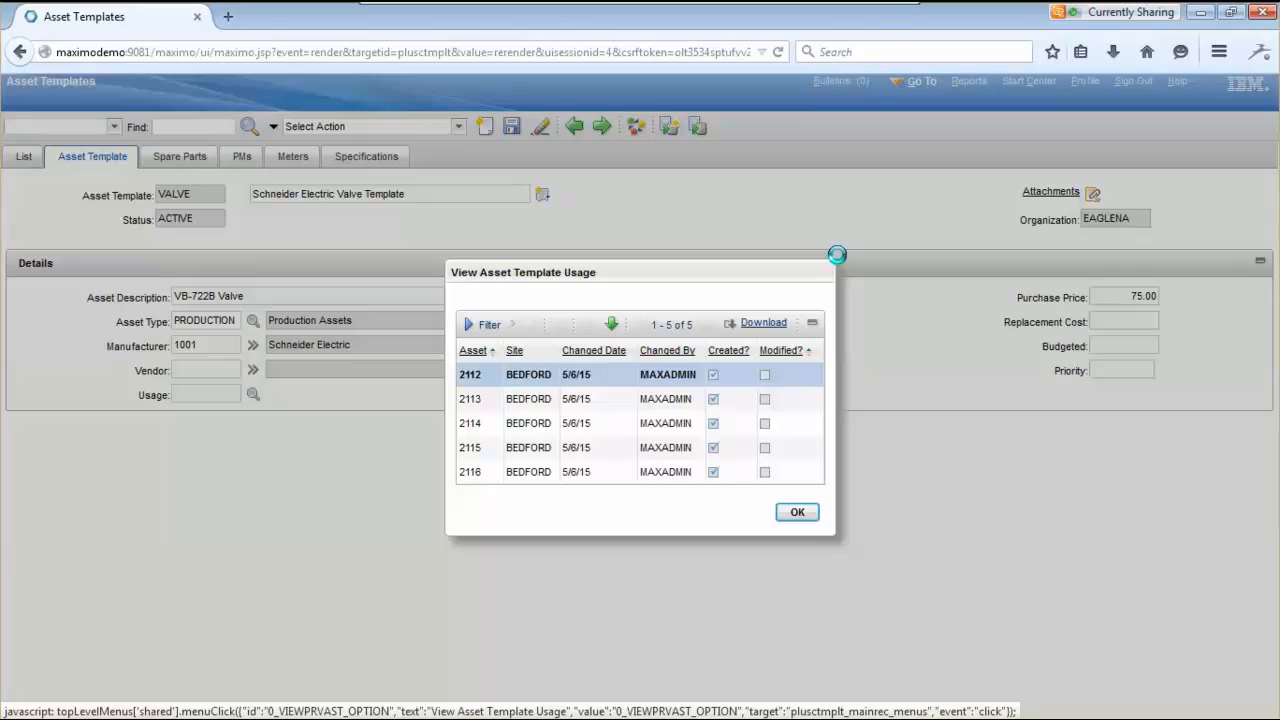
pyautogui.click(797, 513)
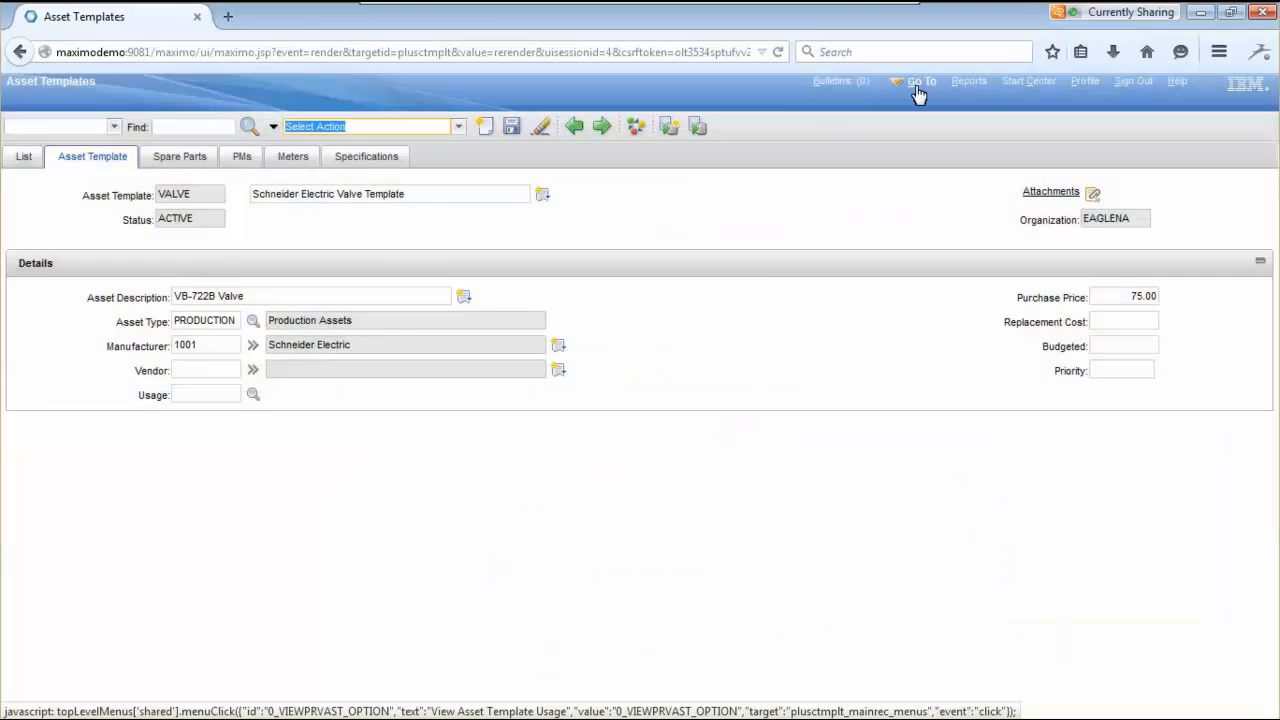
# - Find asset 2112 in Assets and review its BR230 location, serial 123-ABC-1 and 75.00 price
pyautogui.click(918, 82)
pyautogui.moveTo(1000, 120)
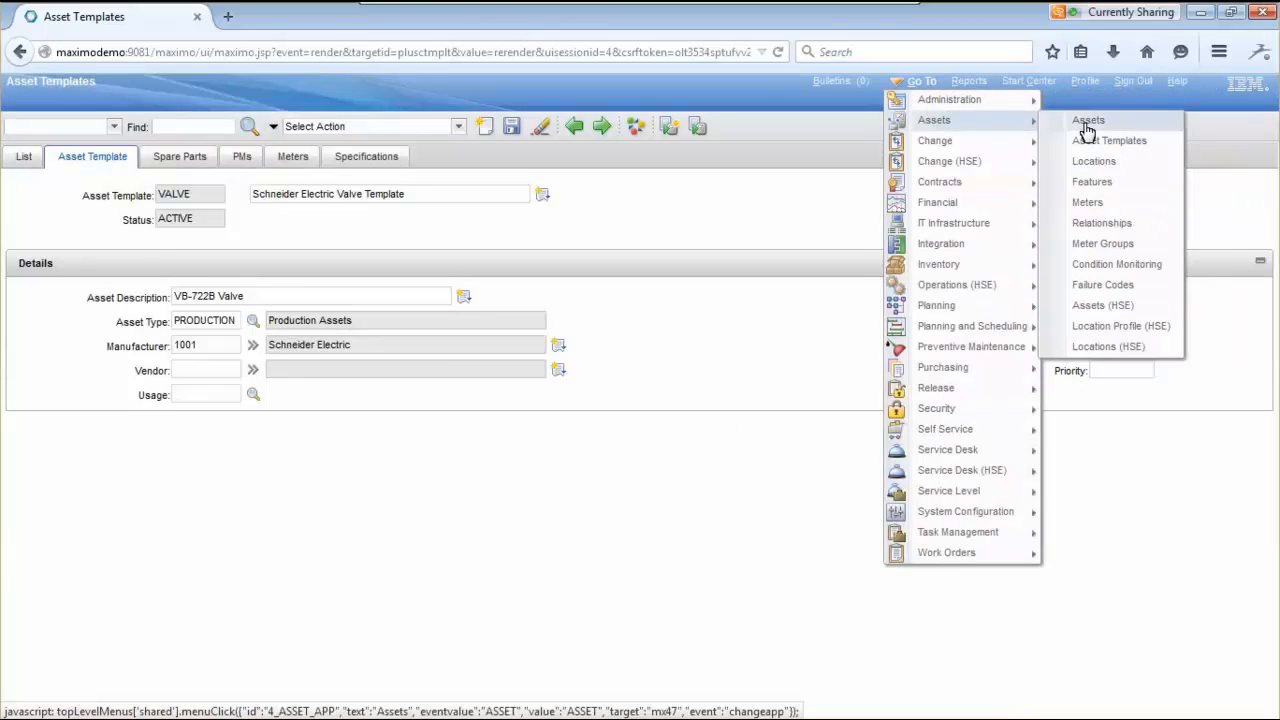
pyautogui.click(1082, 122)
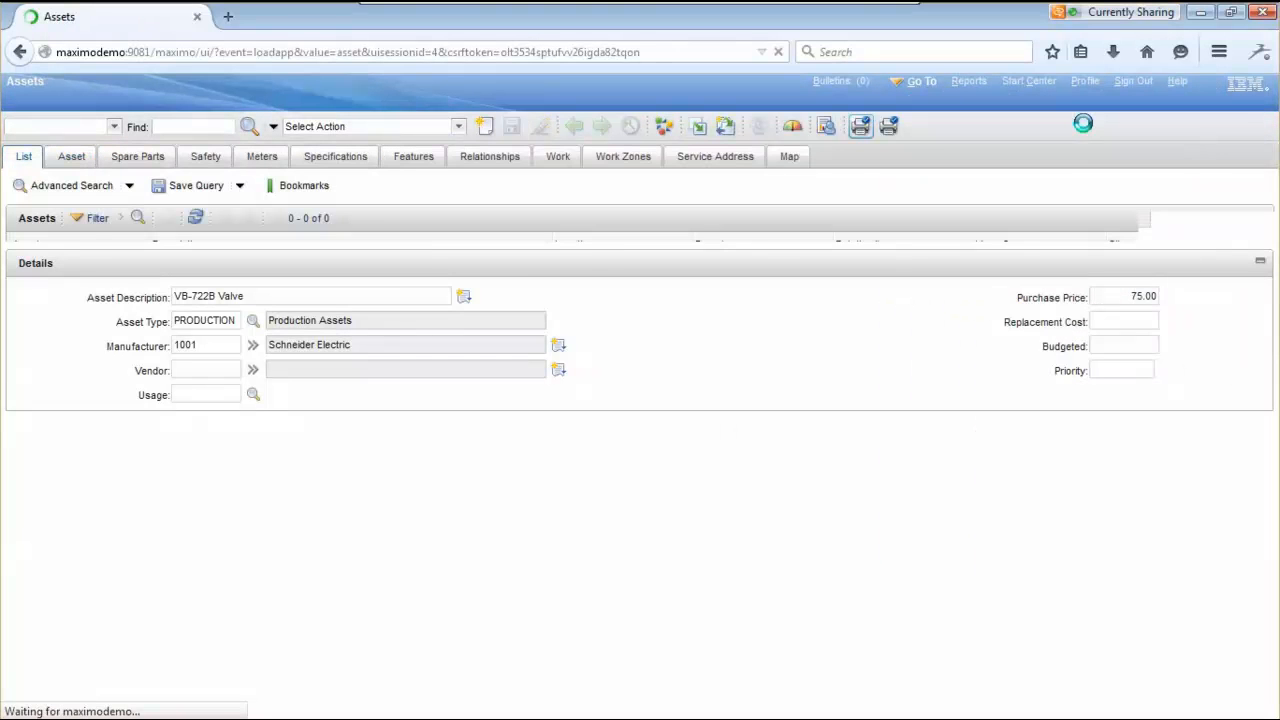
pyautogui.write('21')
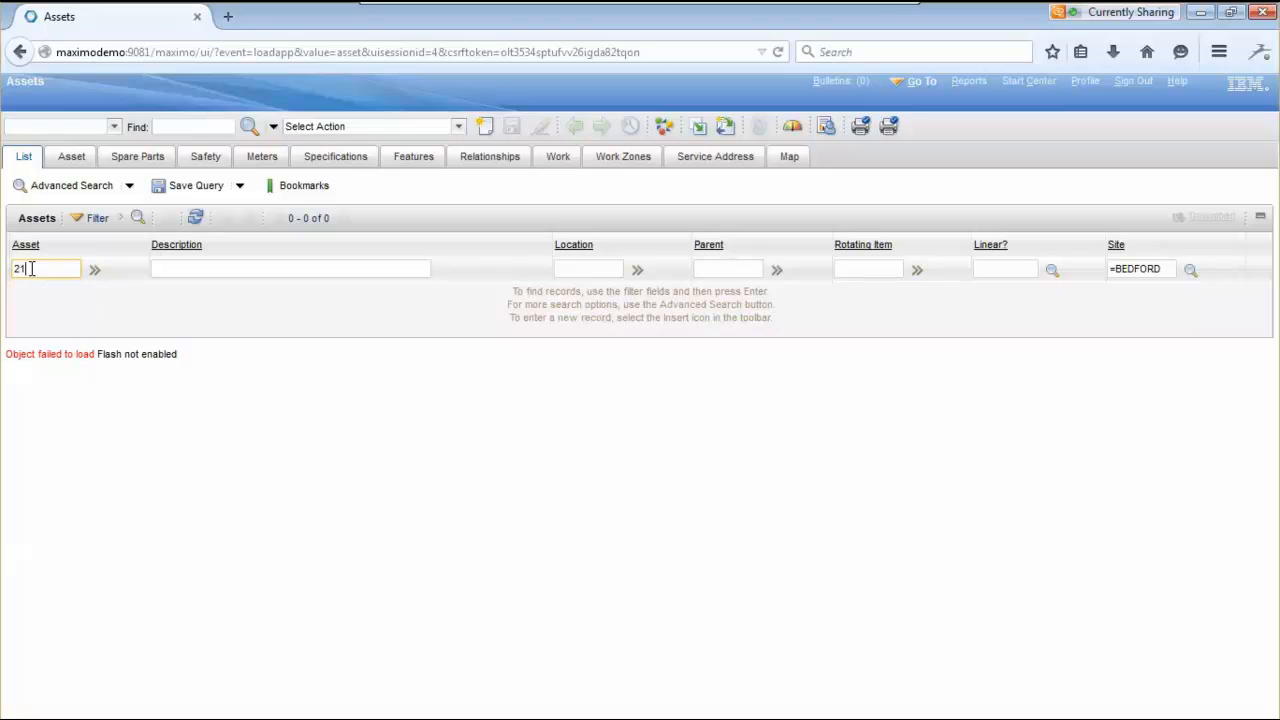
pyautogui.write('12')
pyautogui.press('Return')
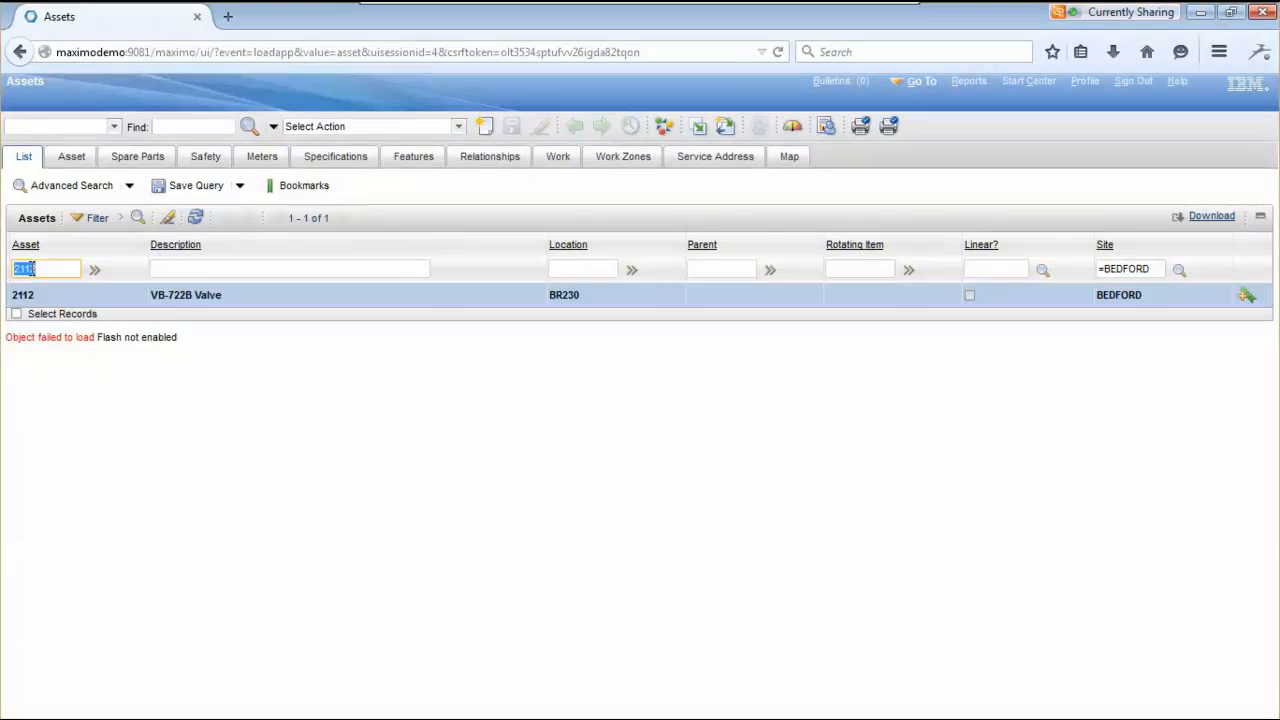
pyautogui.click(26, 298)
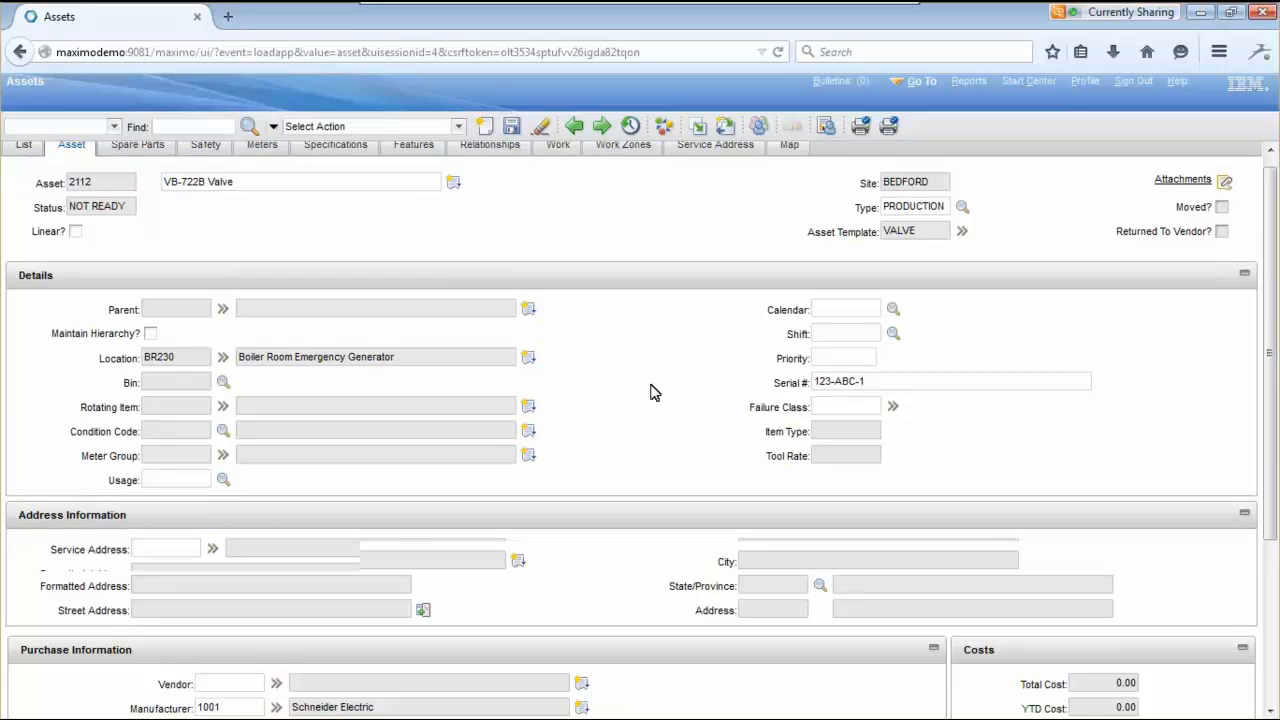
pyautogui.scroll(-3, 650, 388)
pyautogui.scroll(-1, 648, 377)
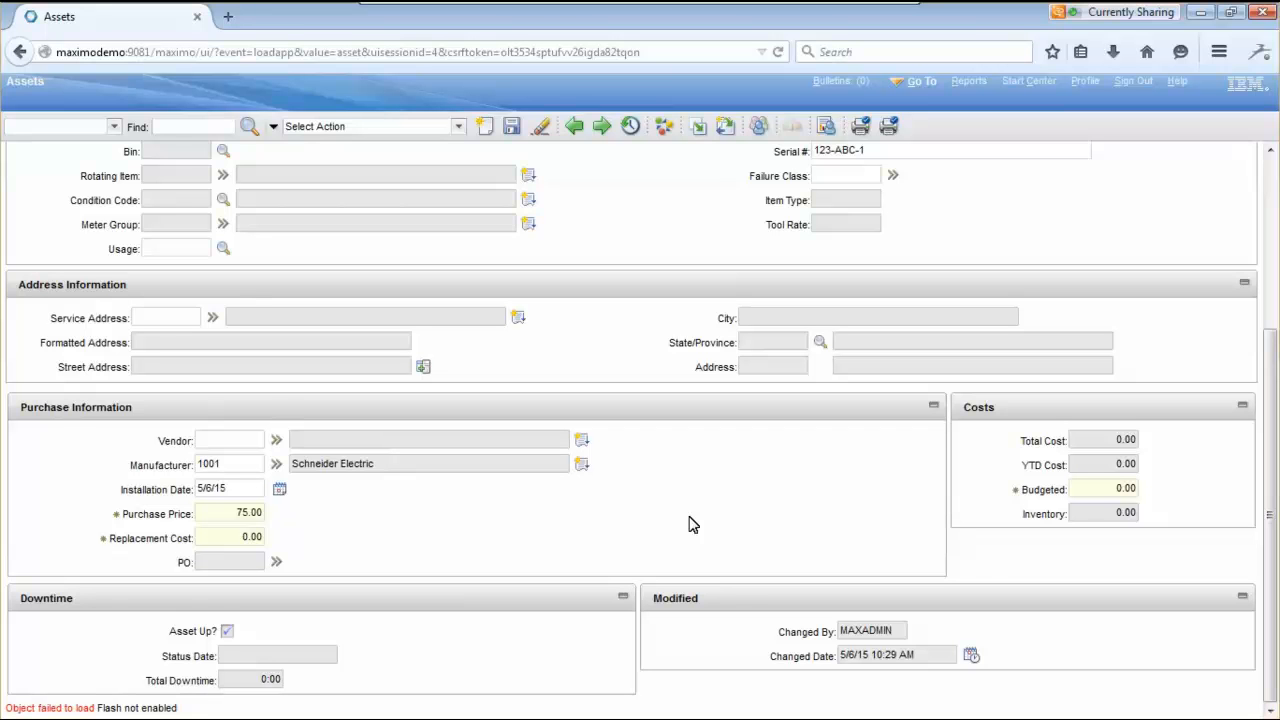
pyautogui.scroll(3, 688, 523)
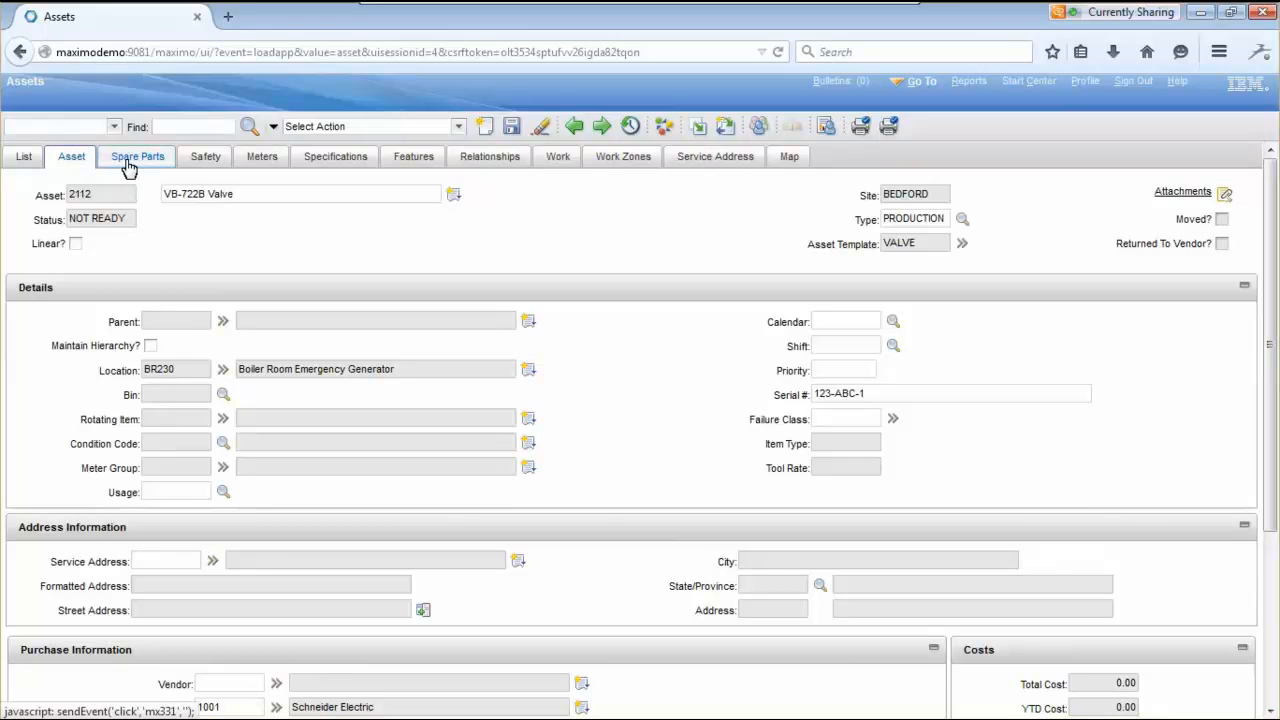
# - Review asset 2112's spare parts, meters and TWO-WAY VALVE specifications, then its empty open work orders (0 of 0)
pyautogui.click(137, 158)
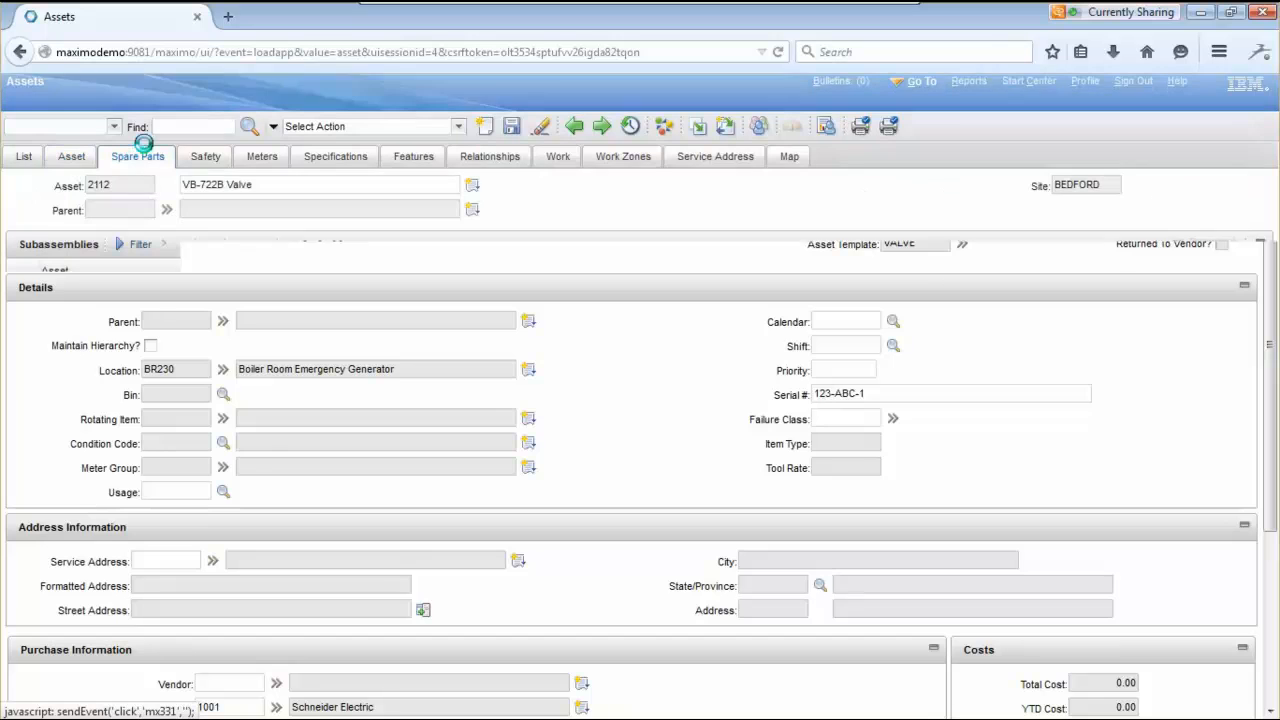
pyautogui.click(402, 528)
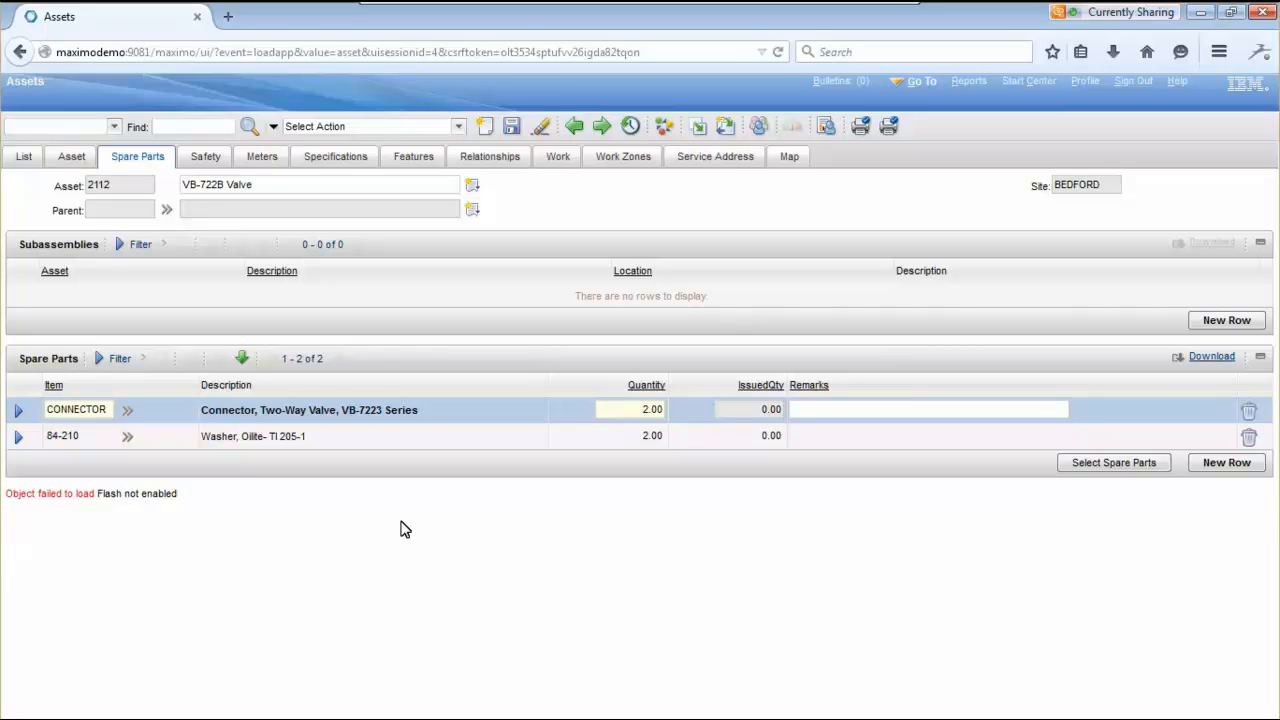
pyautogui.click(262, 160)
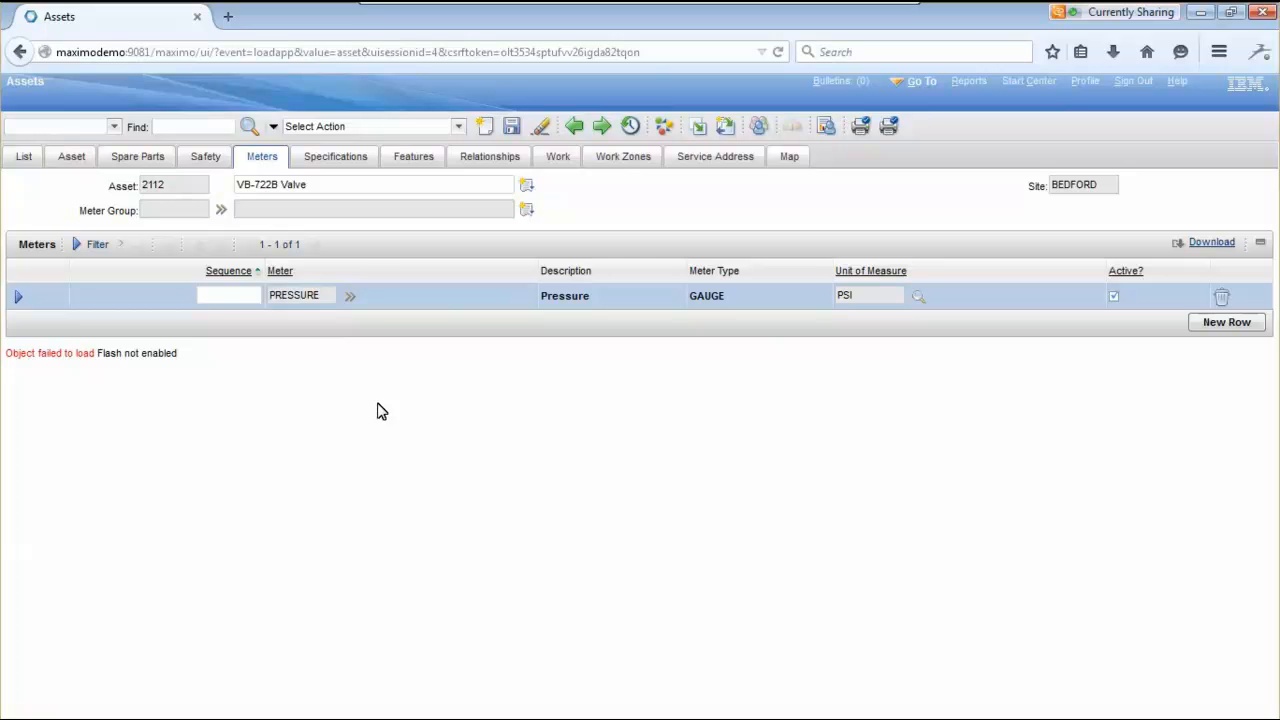
pyautogui.click(347, 165)
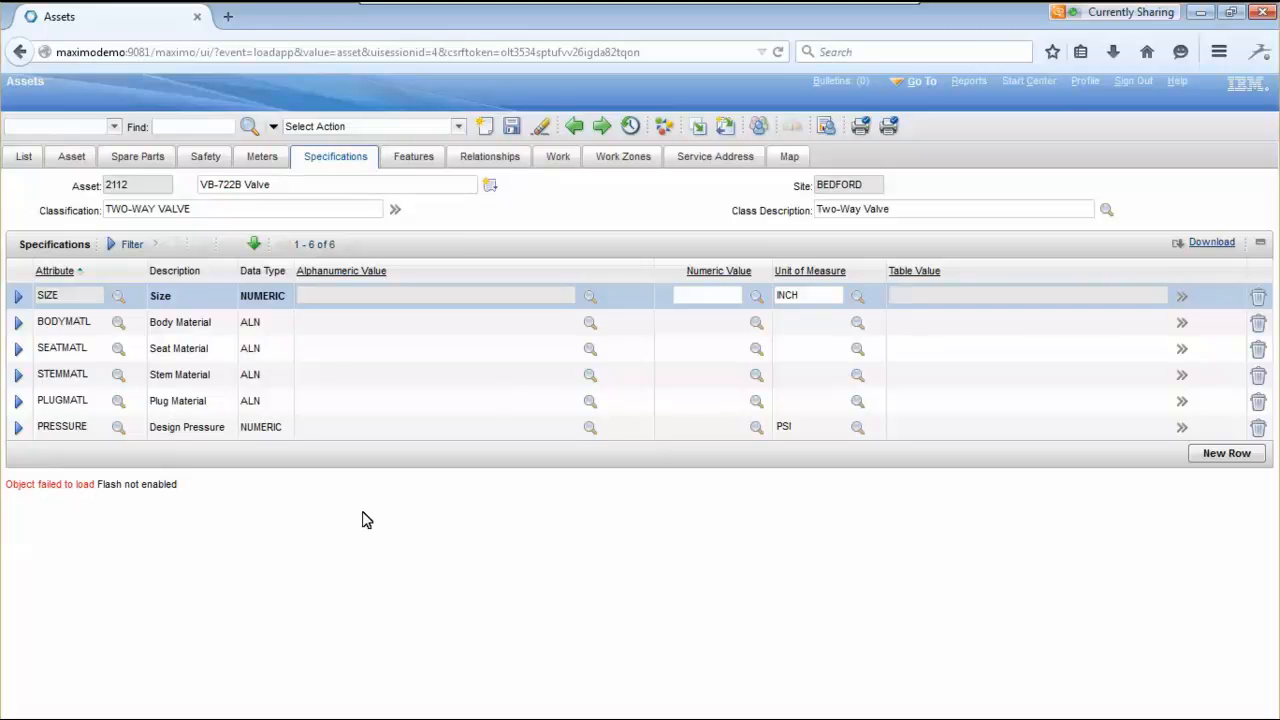
pyautogui.click(558, 160)
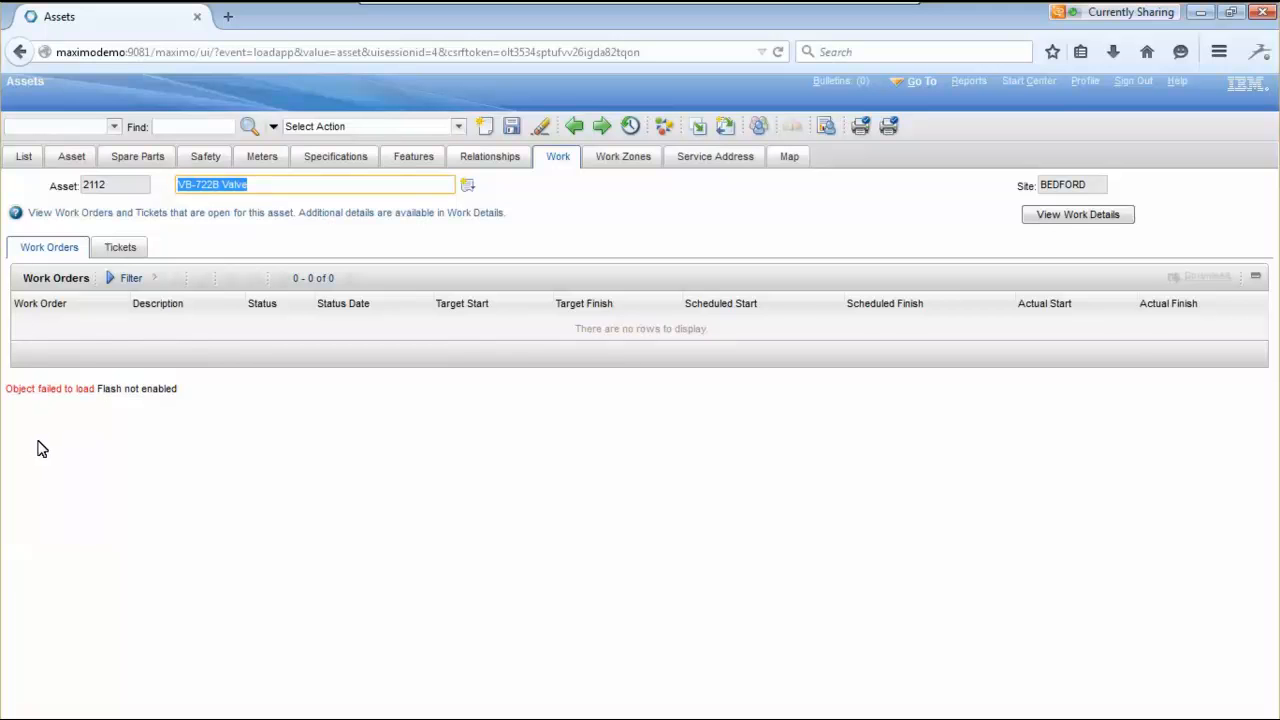
# - Show asset 2112's preventive maintenance work details and bring up options for PM 1020 (JP1001, DRAFT)
pyautogui.click(1106, 214)
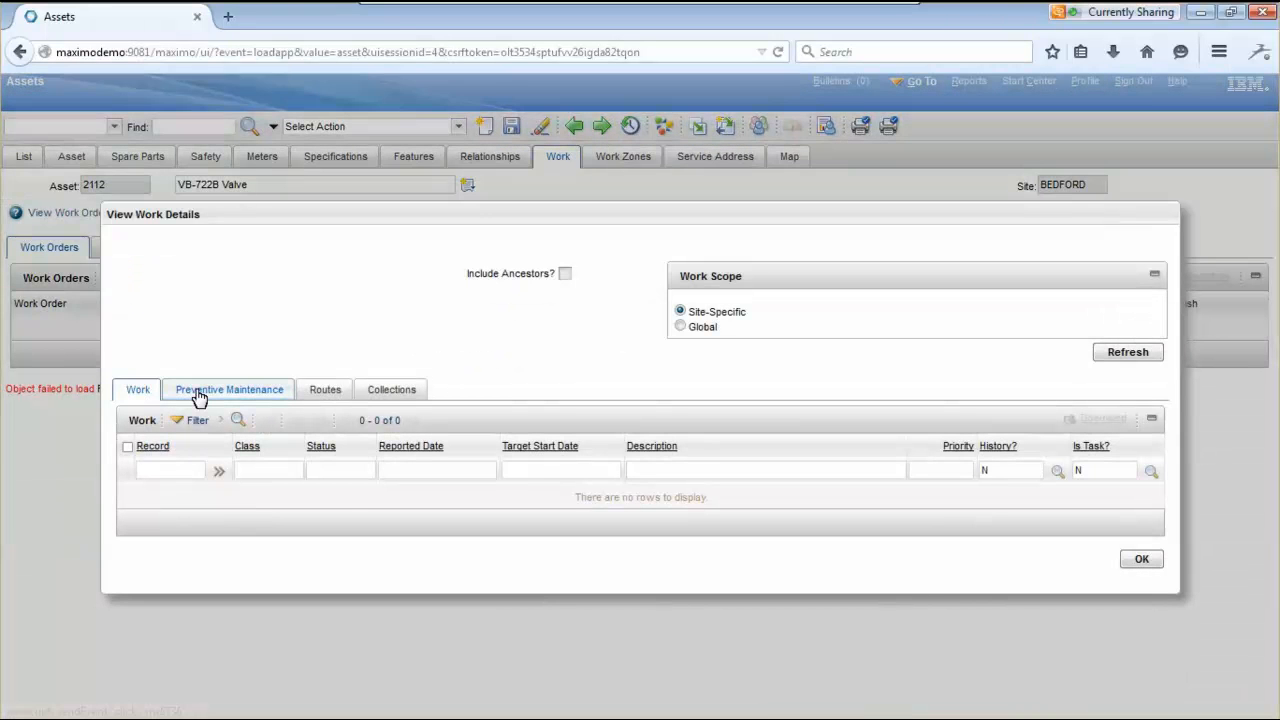
pyautogui.click(199, 395)
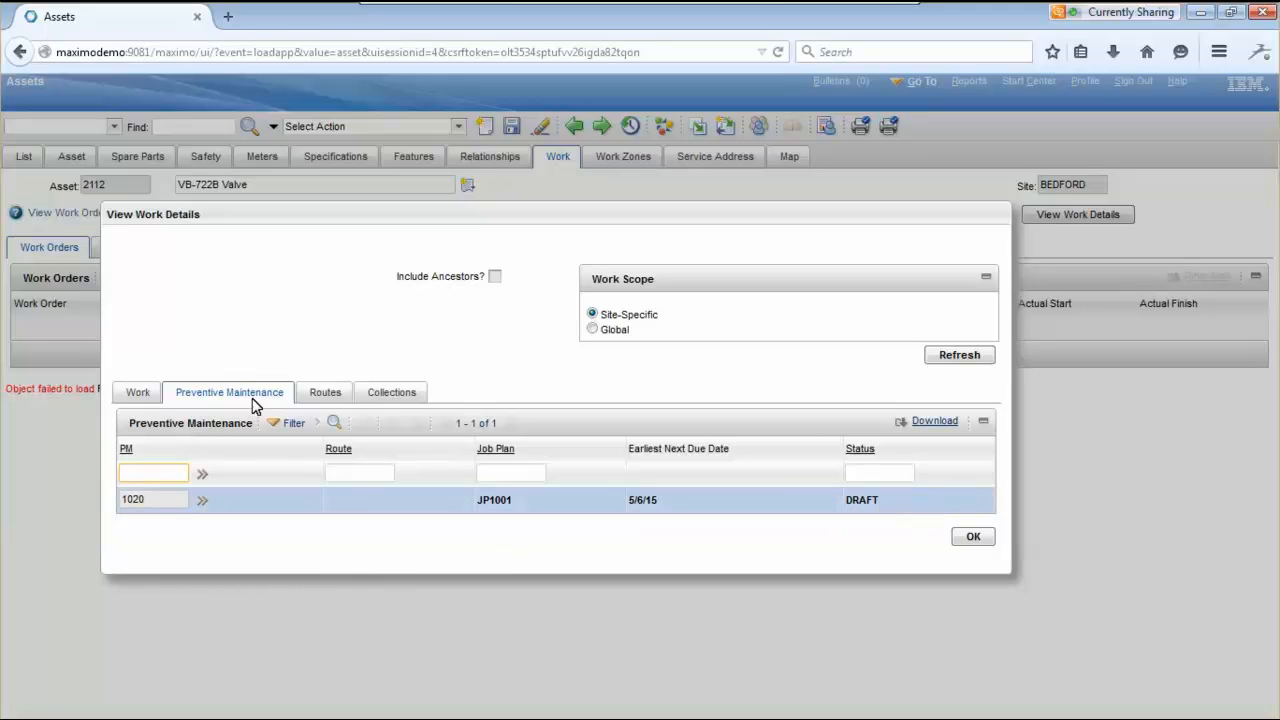
pyautogui.click(202, 500)
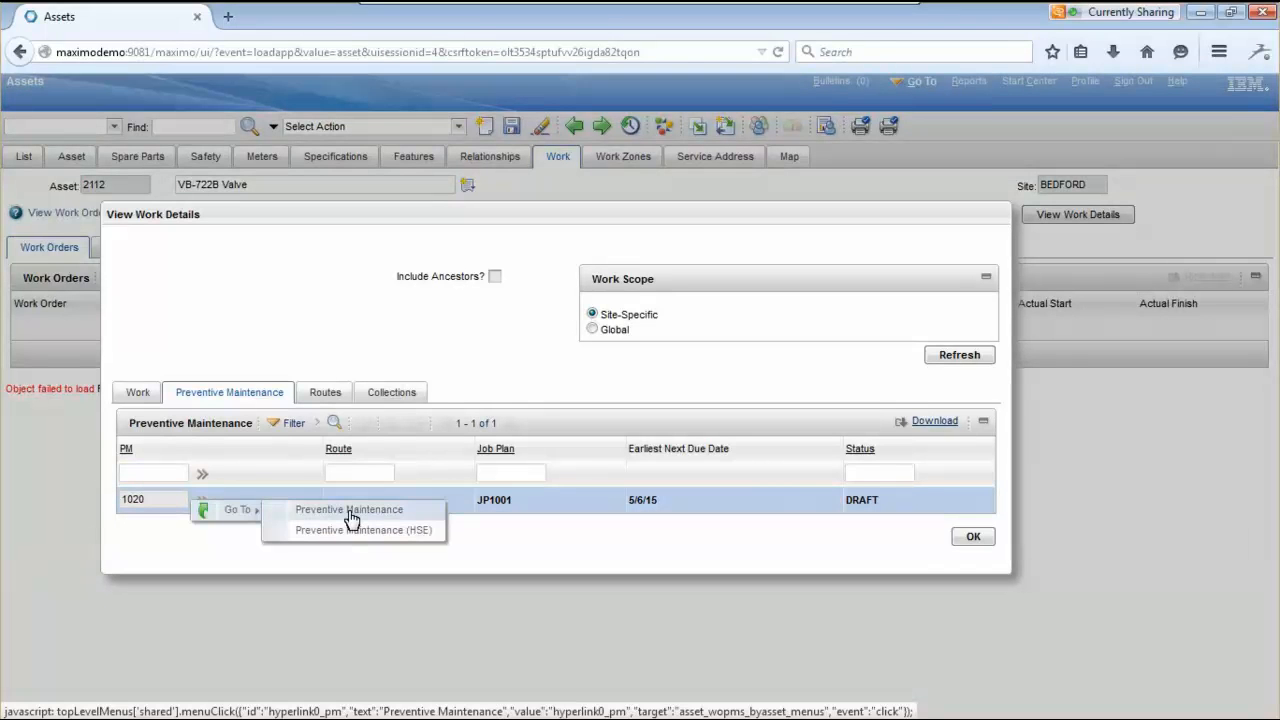
# - Change PM 1020's status from DRAFT to ACTIVE and return to asset 2112's work details
pyautogui.click(362, 514)
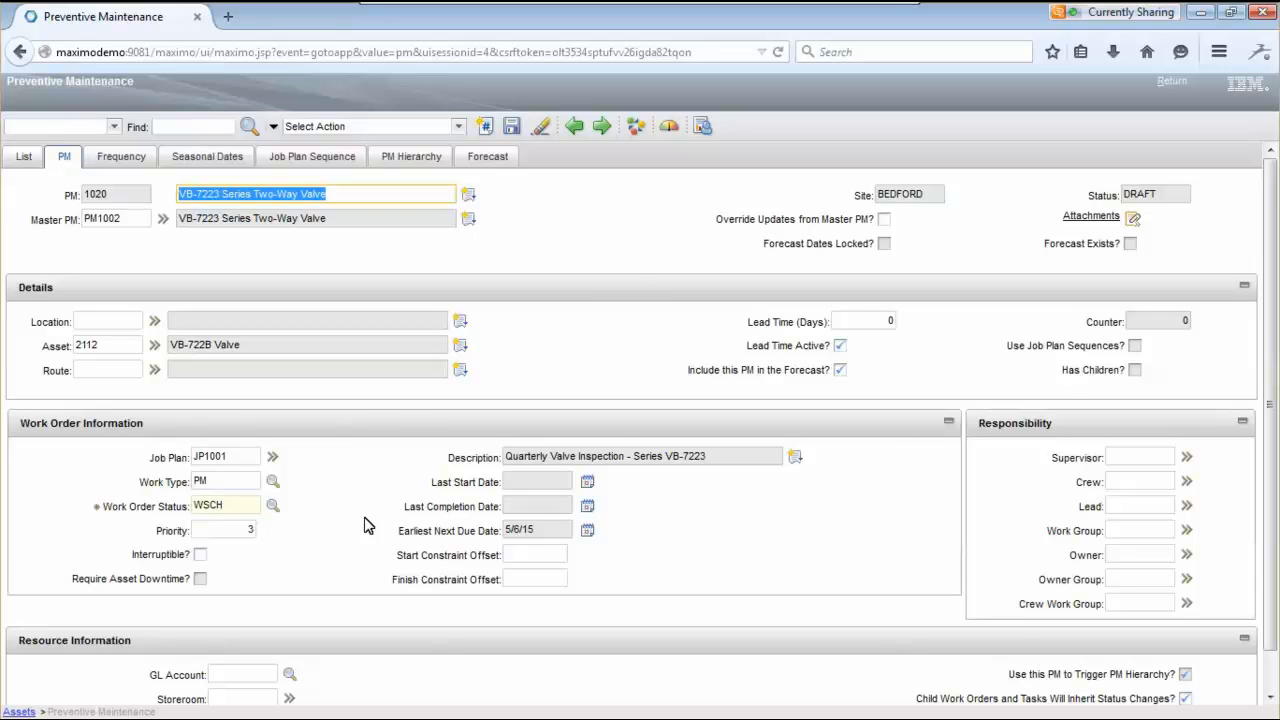
pyautogui.click(636, 127)
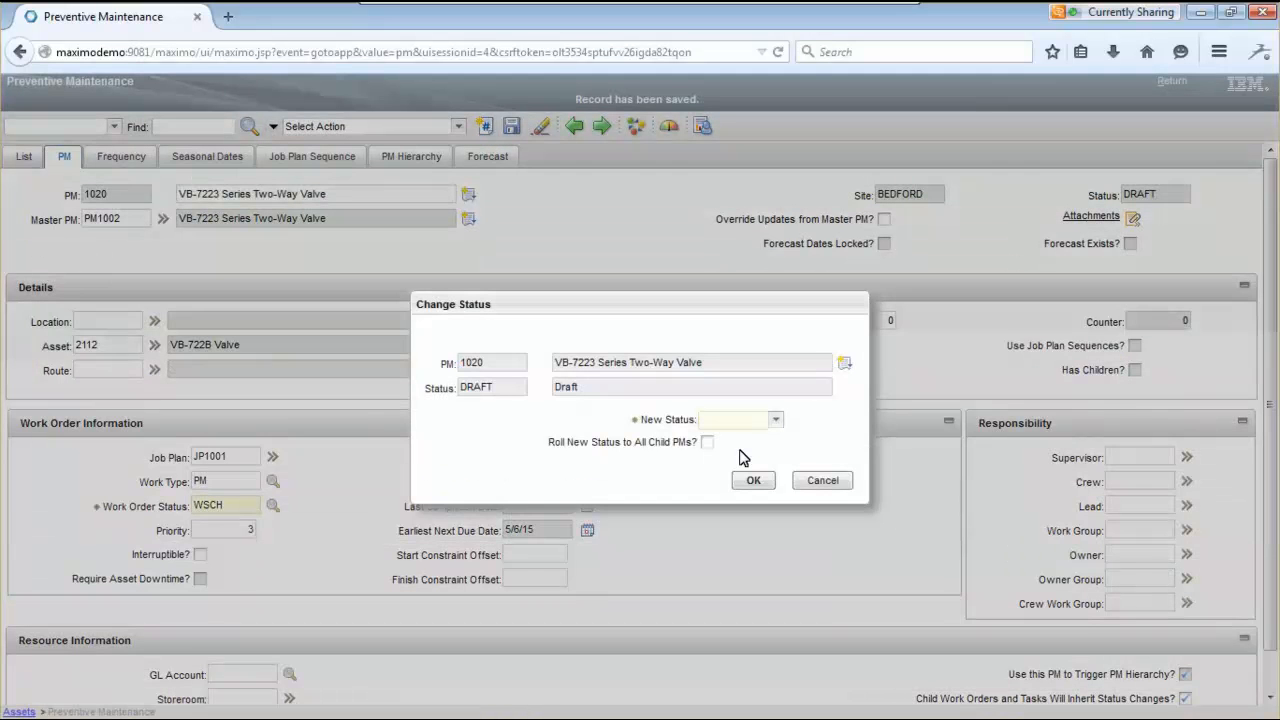
pyautogui.click(775, 420)
pyautogui.click(755, 432)
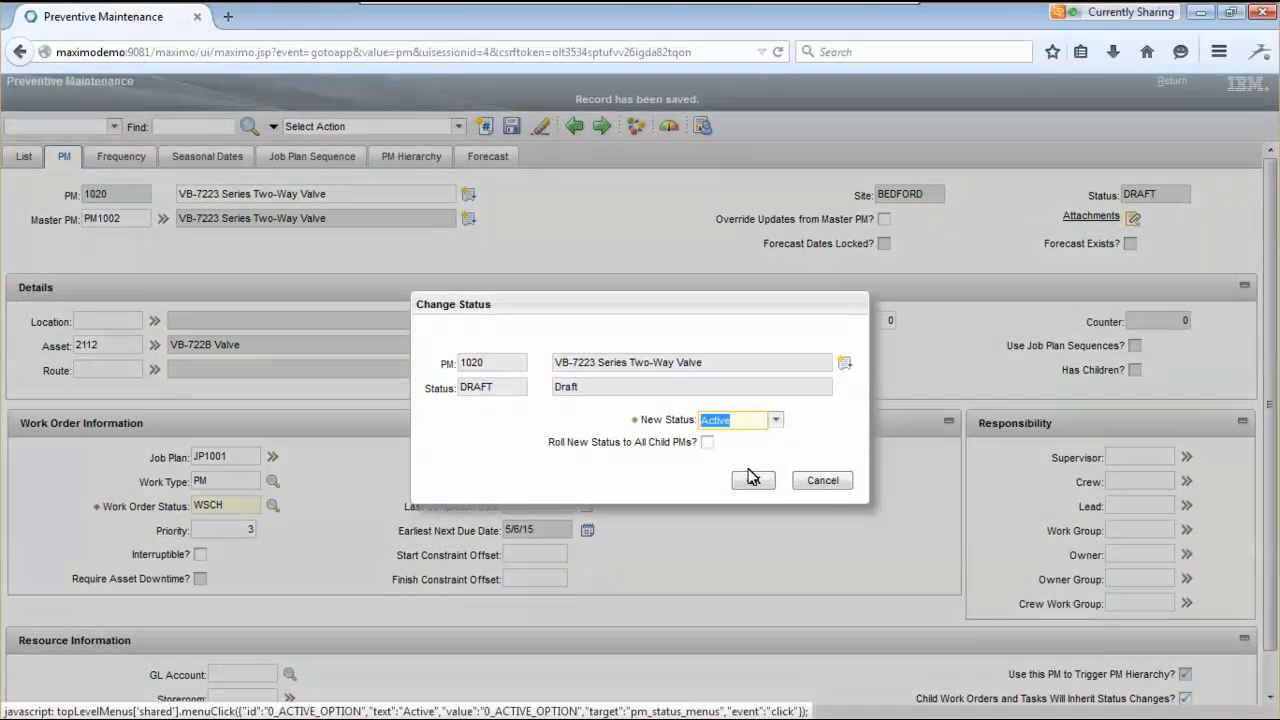
pyautogui.click(753, 480)
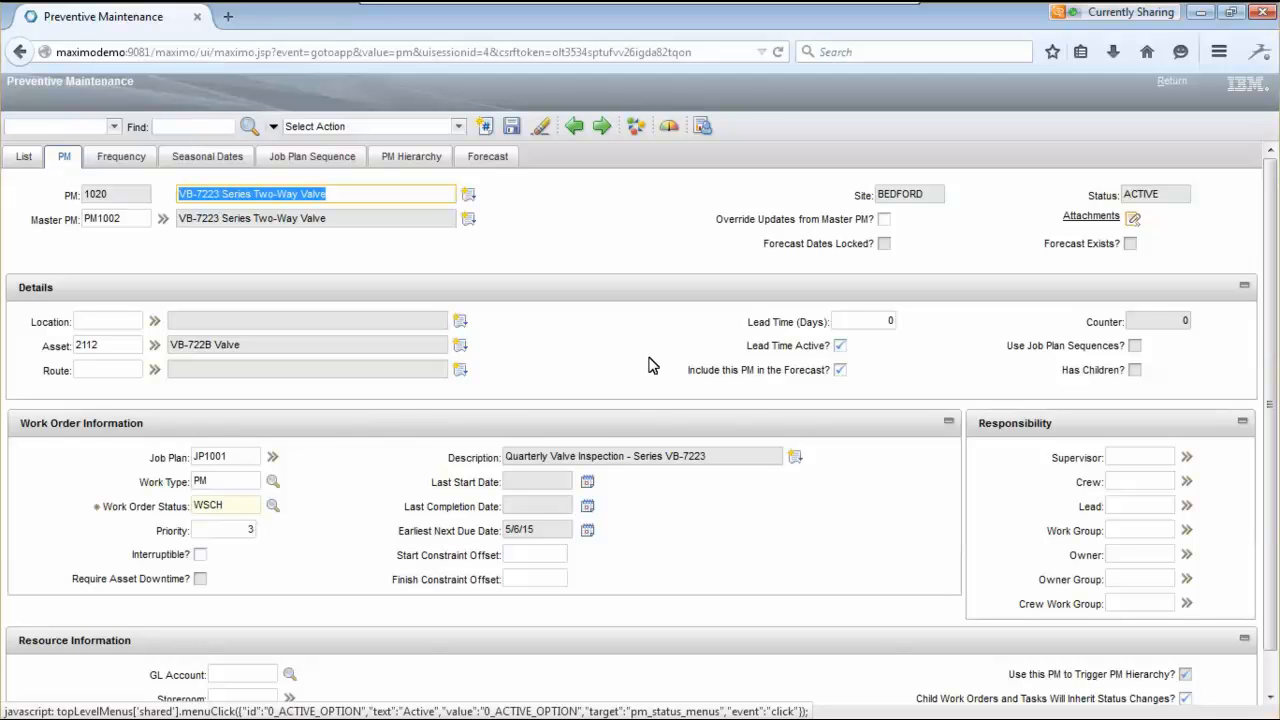
pyautogui.click(1170, 82)
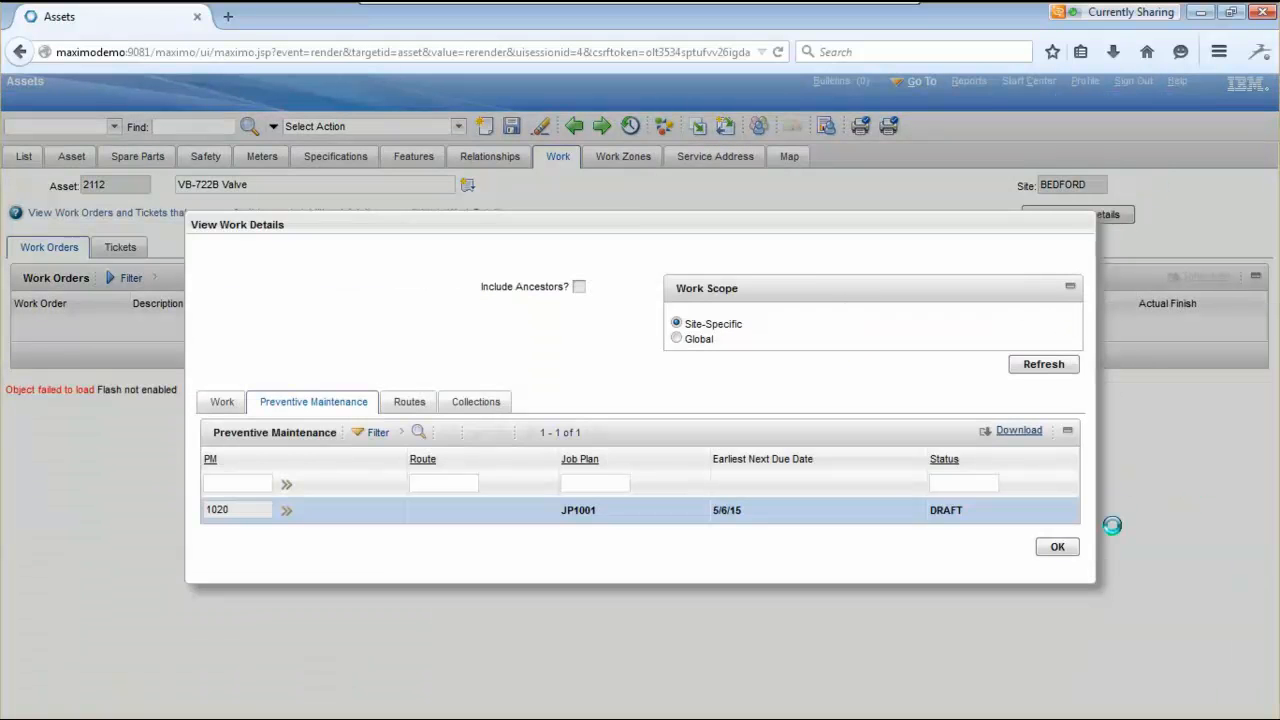
# - Close the View Work Details dialog, returning to asset 2112's Work tab with 0 of 0 work orders
pyautogui.click(1056, 547)
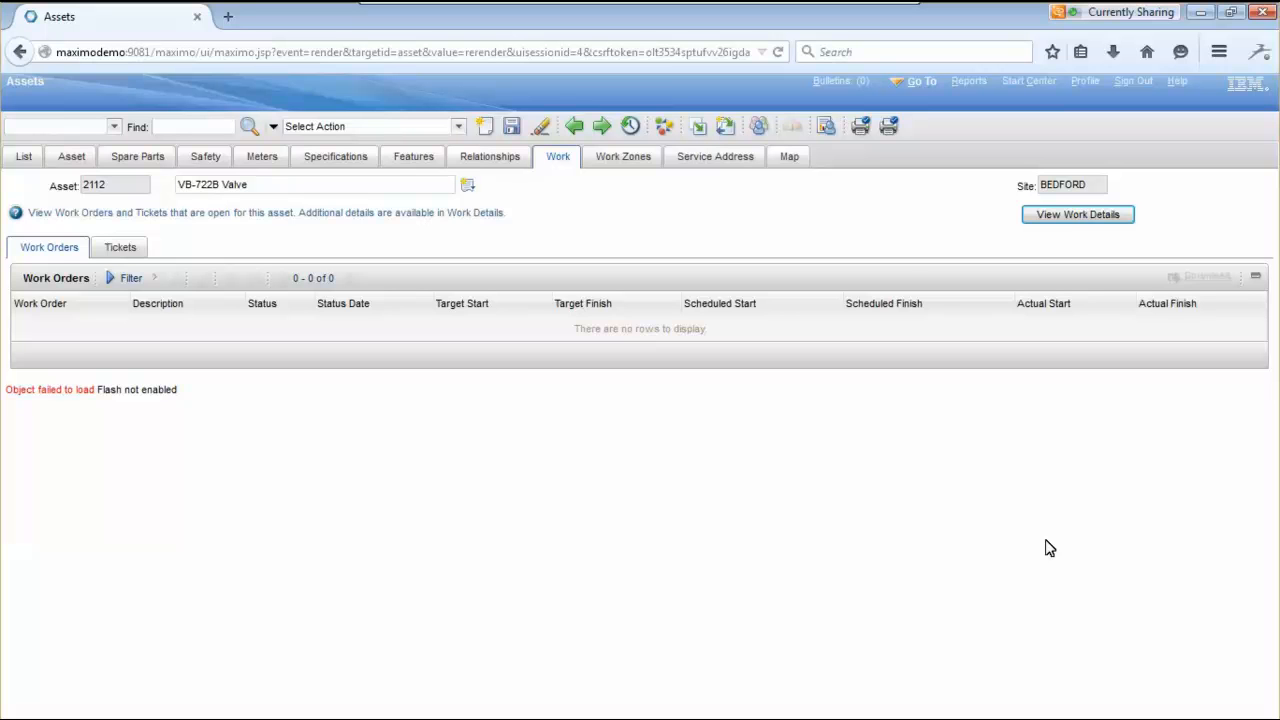
pyautogui.click(926, 84)
# - Switch to Asset Templates and open the ACTIVE VALVE template, the Schneider Electric Valve Template
pyautogui.moveTo(935, 121)
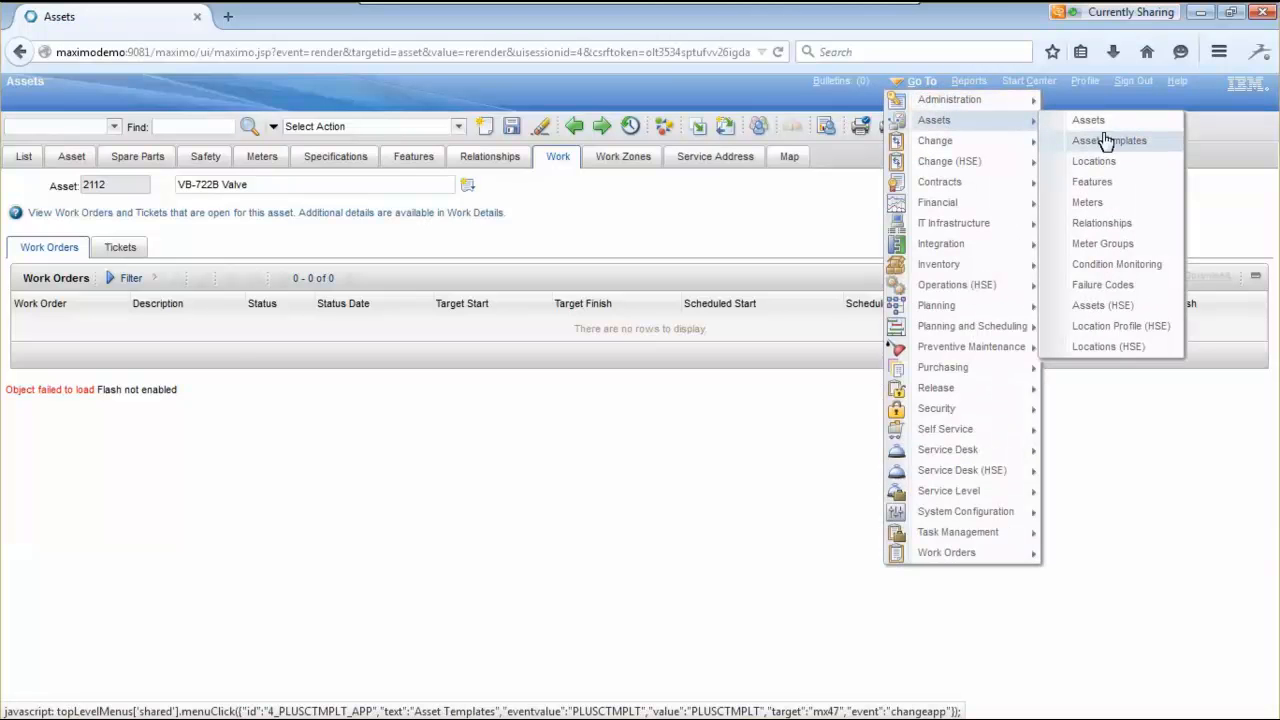
pyautogui.click(1100, 143)
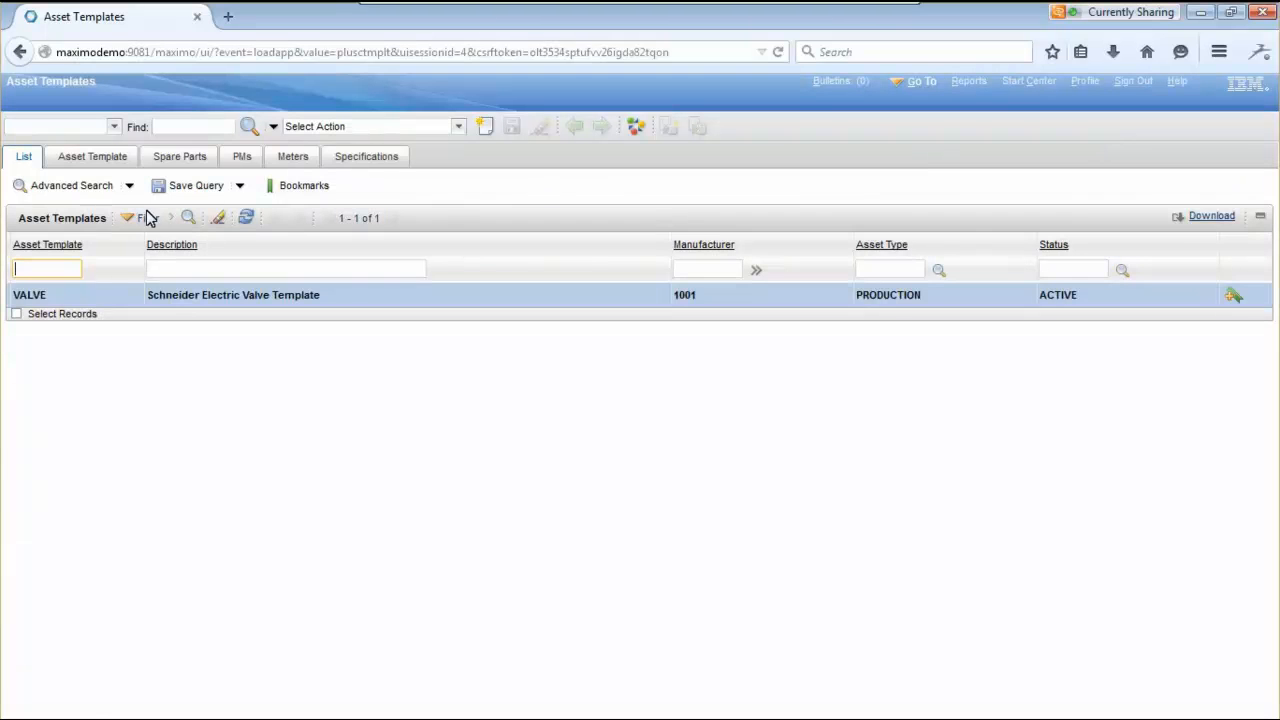
pyautogui.click(33, 300)
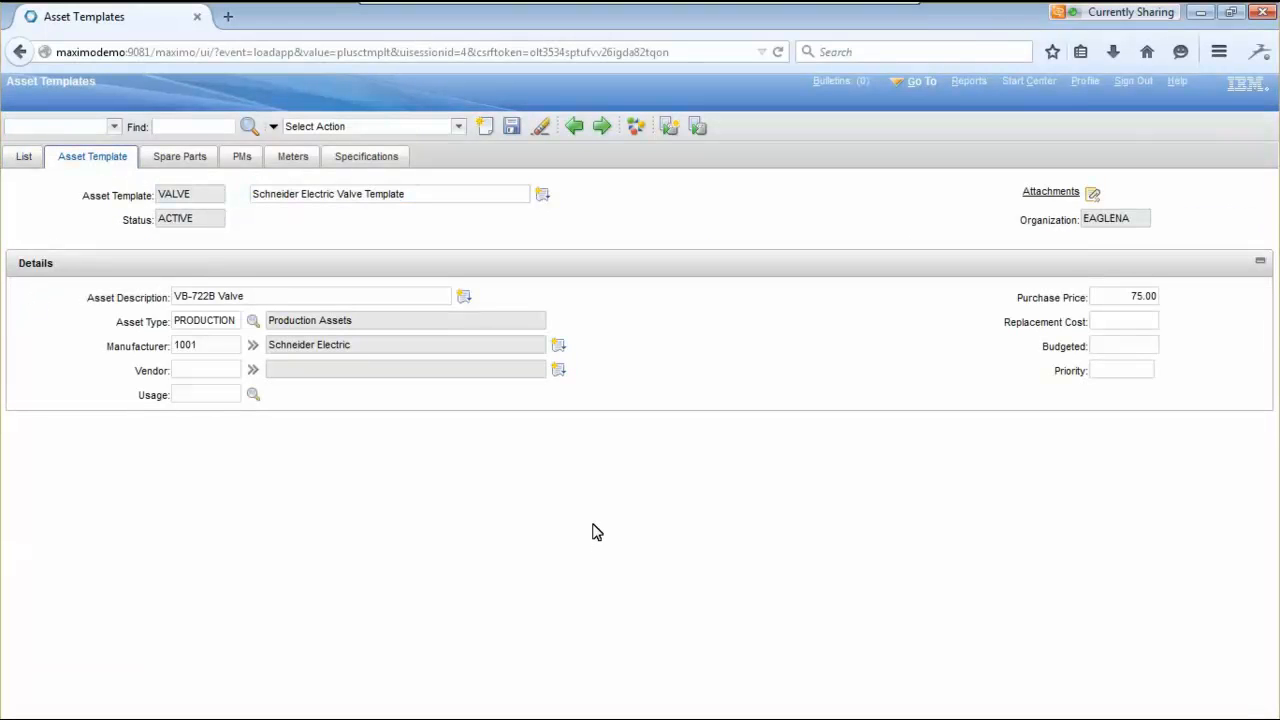
pyautogui.click(460, 128)
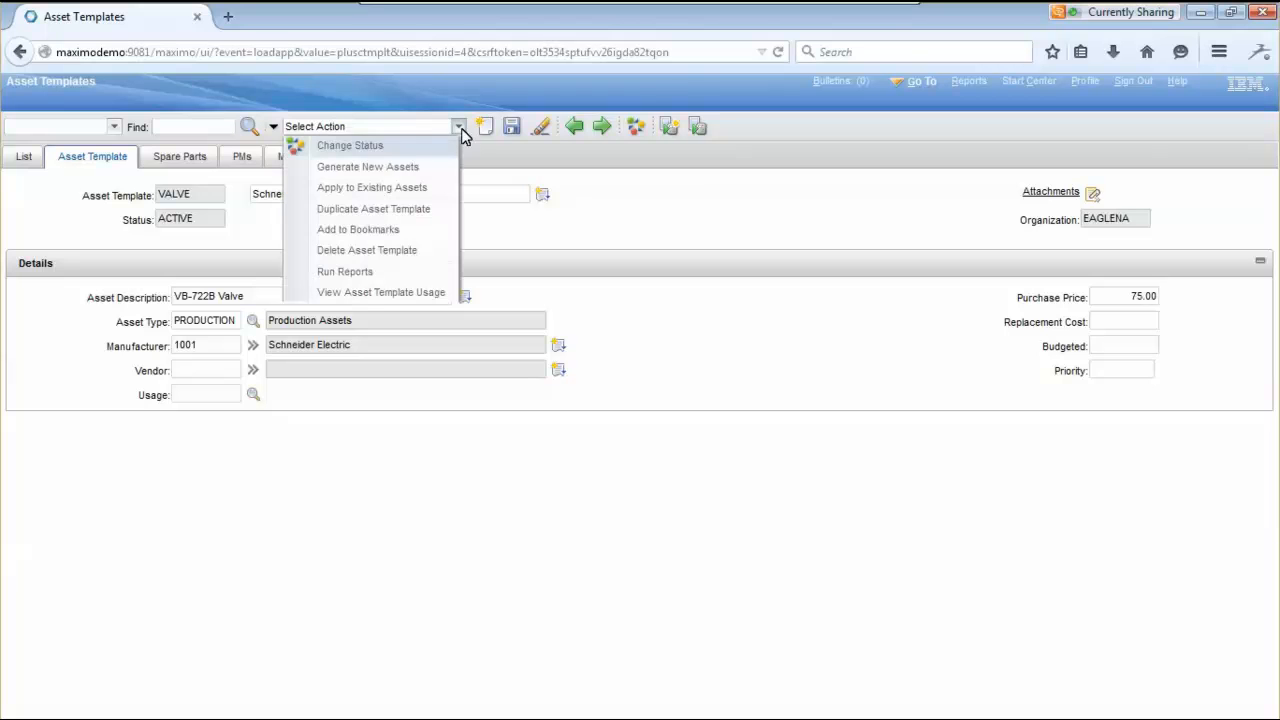
# - Start Apply to Existing Assets for the VALVE template with BEDFORD chosen as the site
pyautogui.click(432, 193)
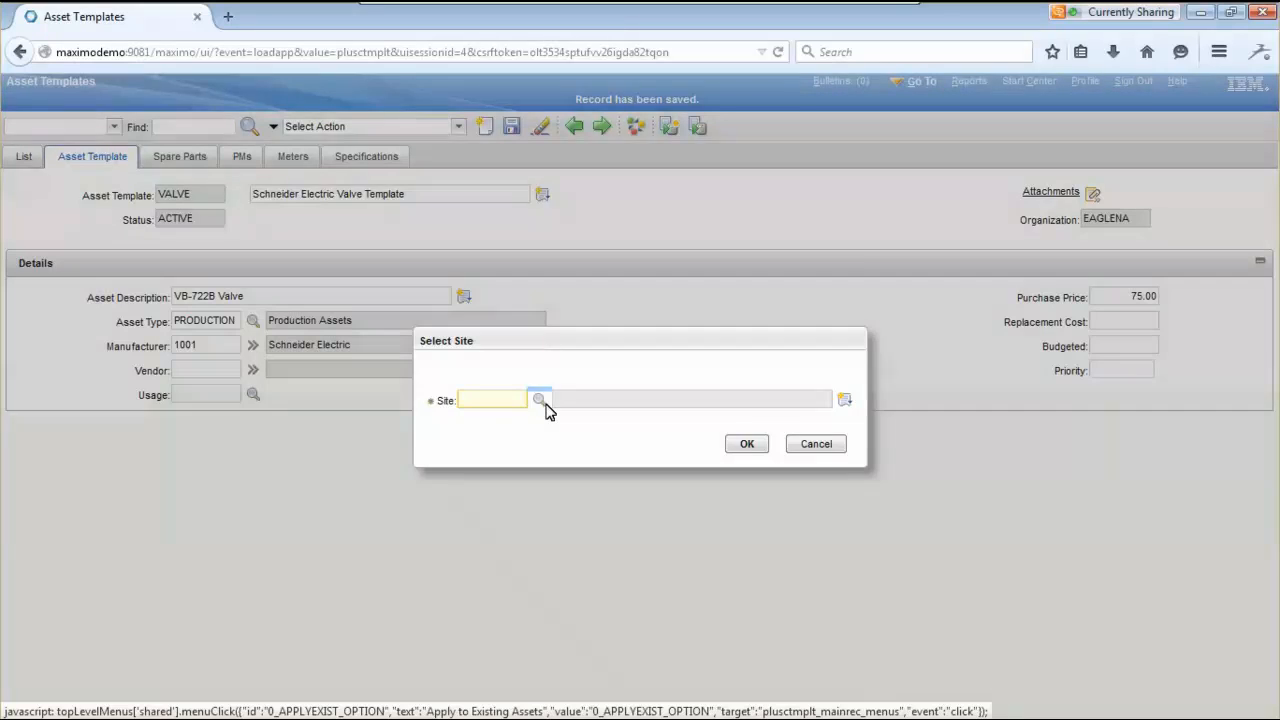
pyautogui.click(540, 400)
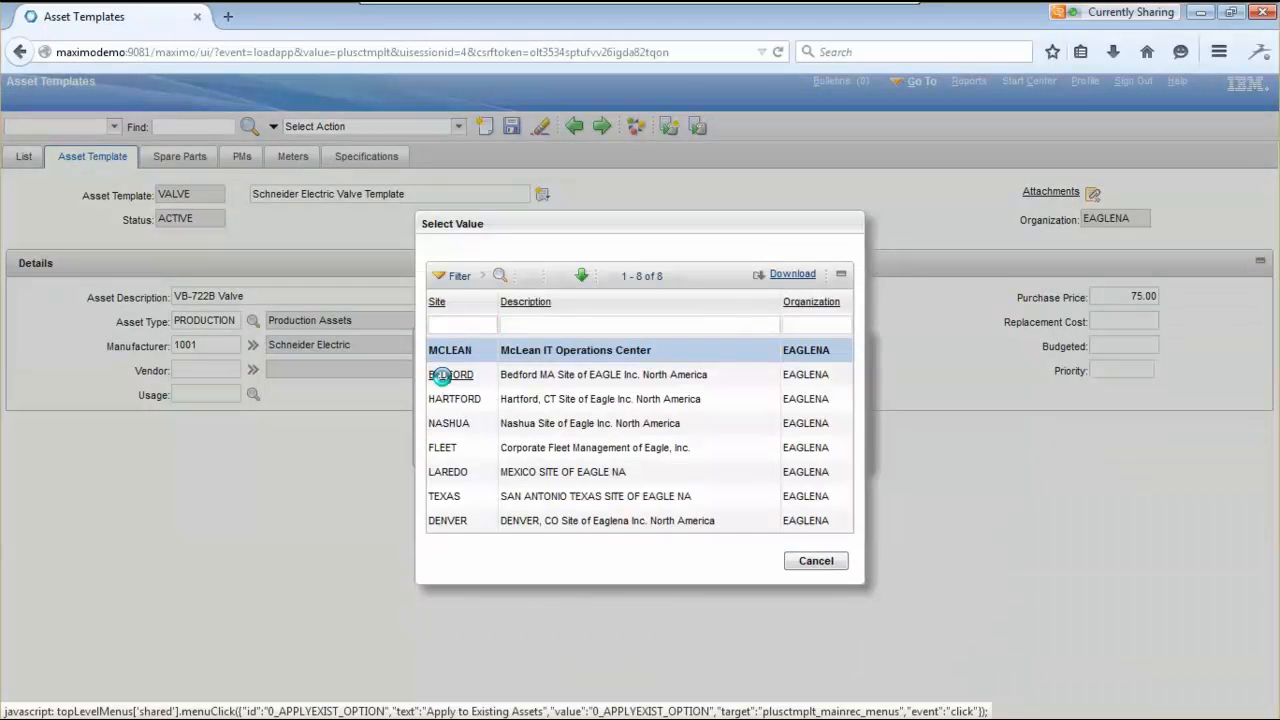
pyautogui.click(442, 375)
pyautogui.click(747, 447)
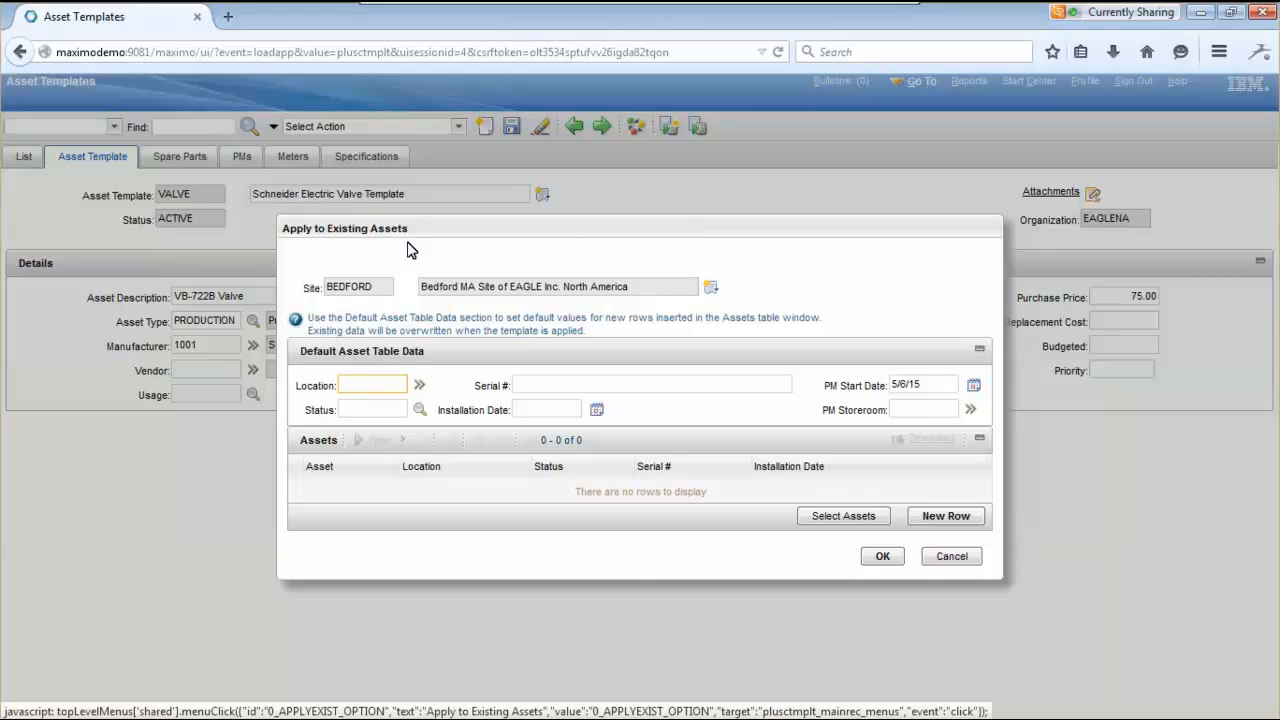
# - Pick BR230 under BOILER in the Locations drilldown and return it as the default location
pyautogui.click(420, 385)
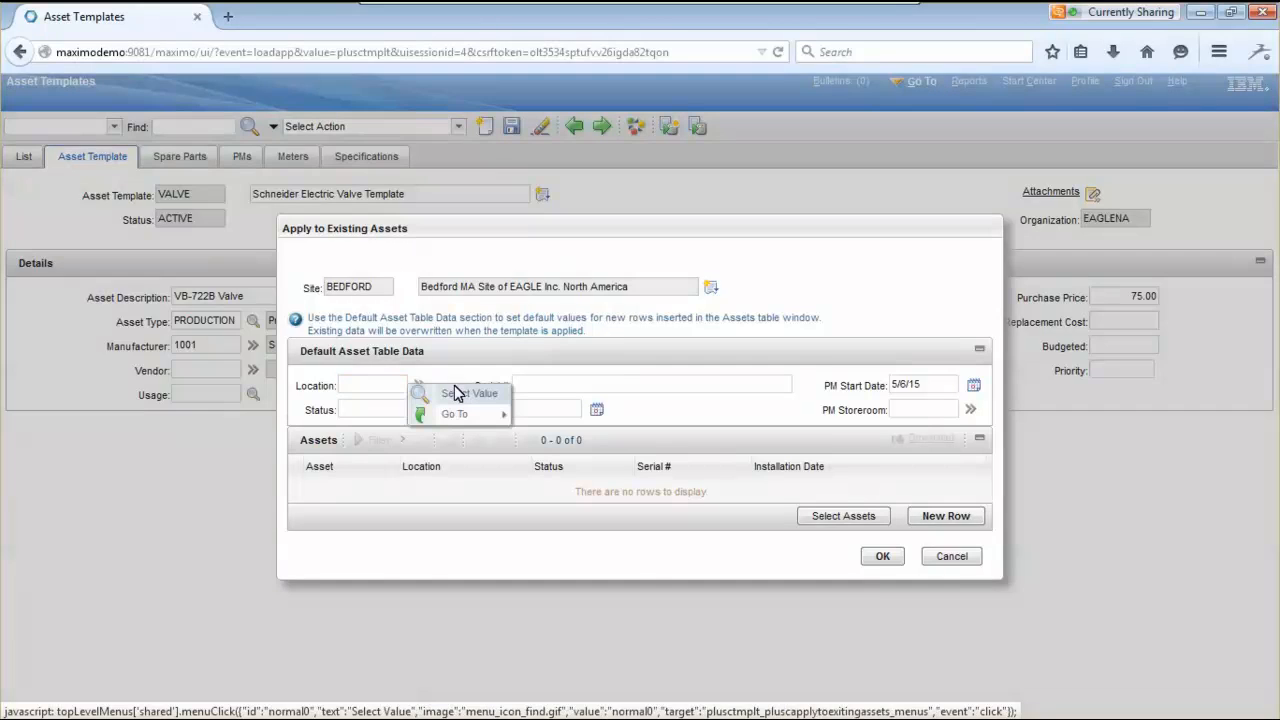
pyautogui.moveTo(485, 413)
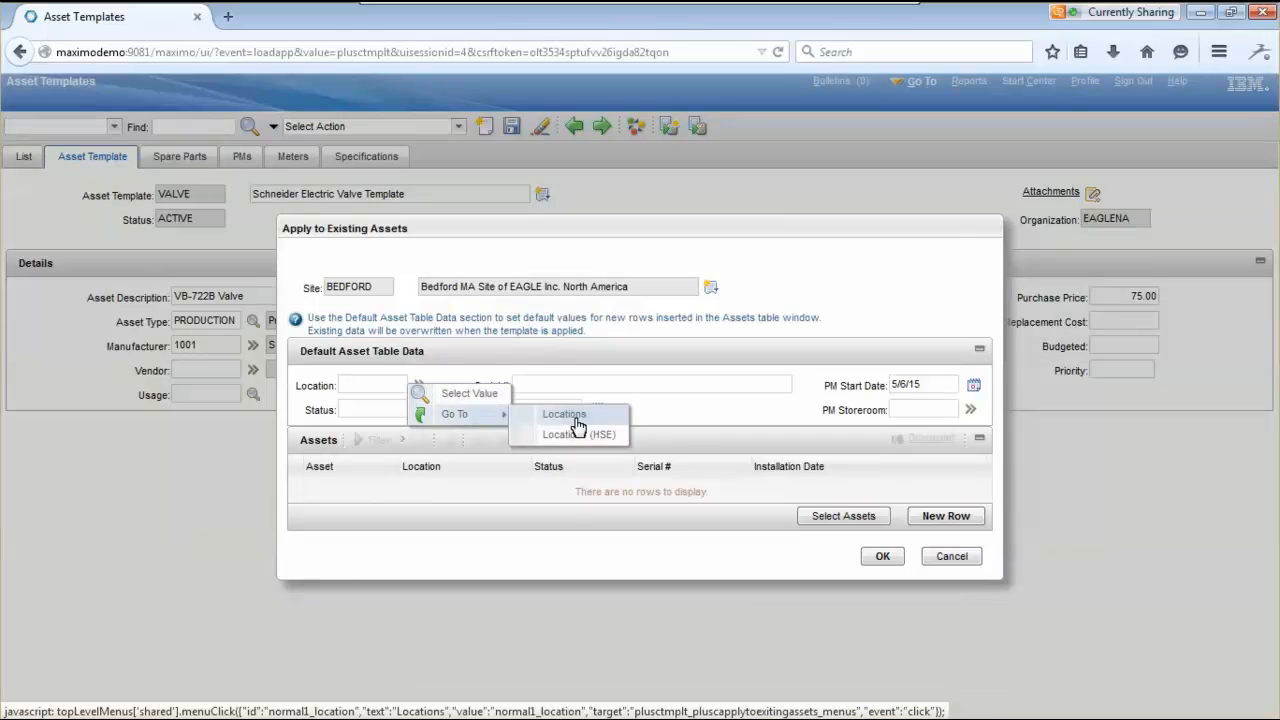
pyautogui.click(577, 420)
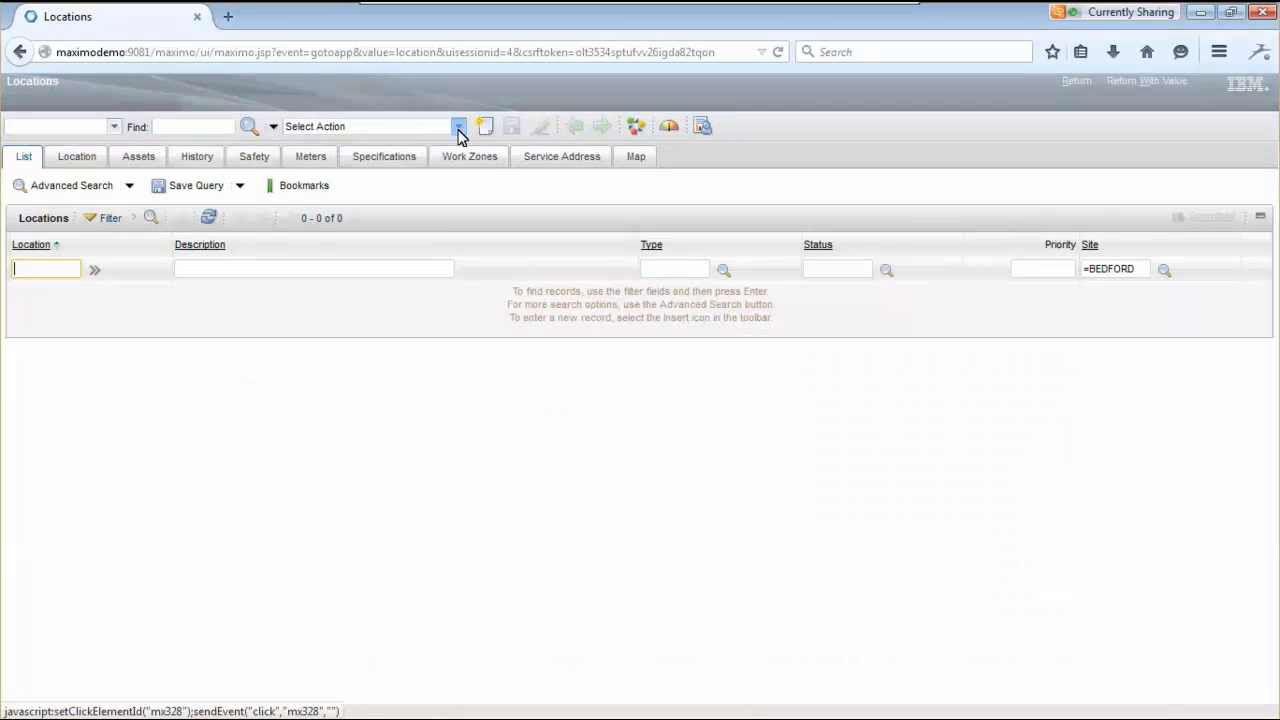
pyautogui.click(458, 128)
pyautogui.click(372, 188)
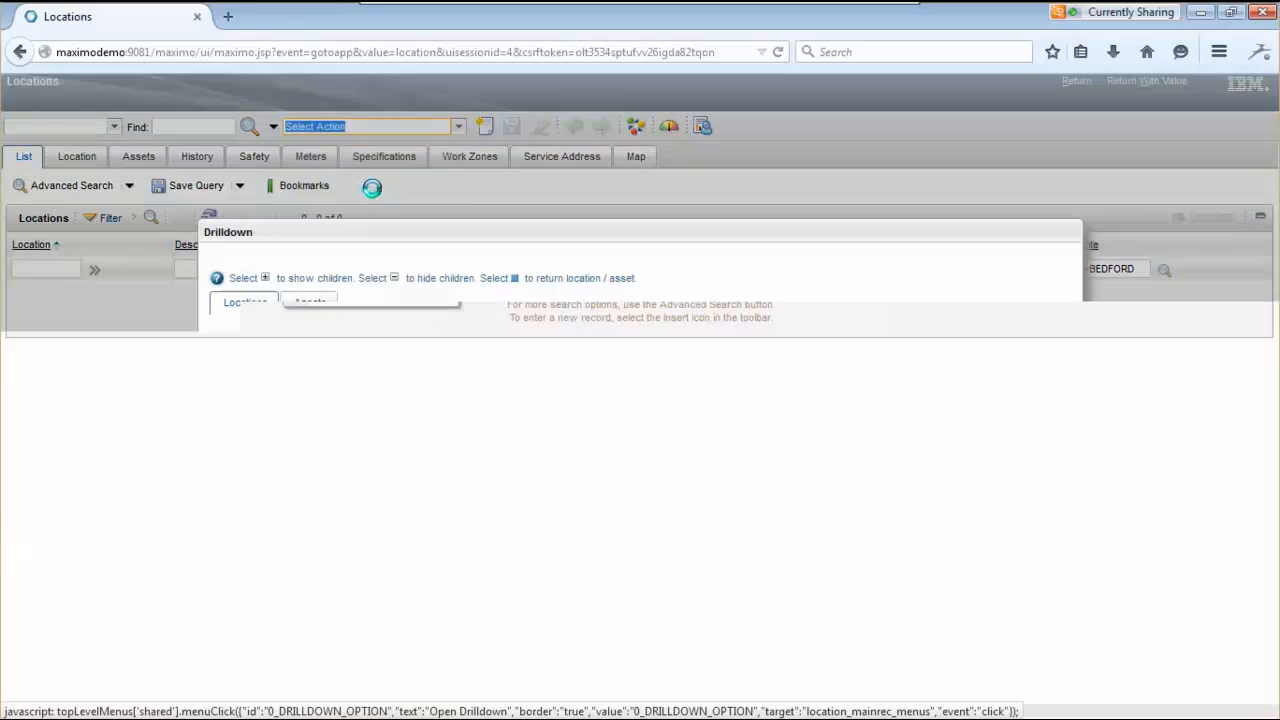
pyautogui.click(444, 410)
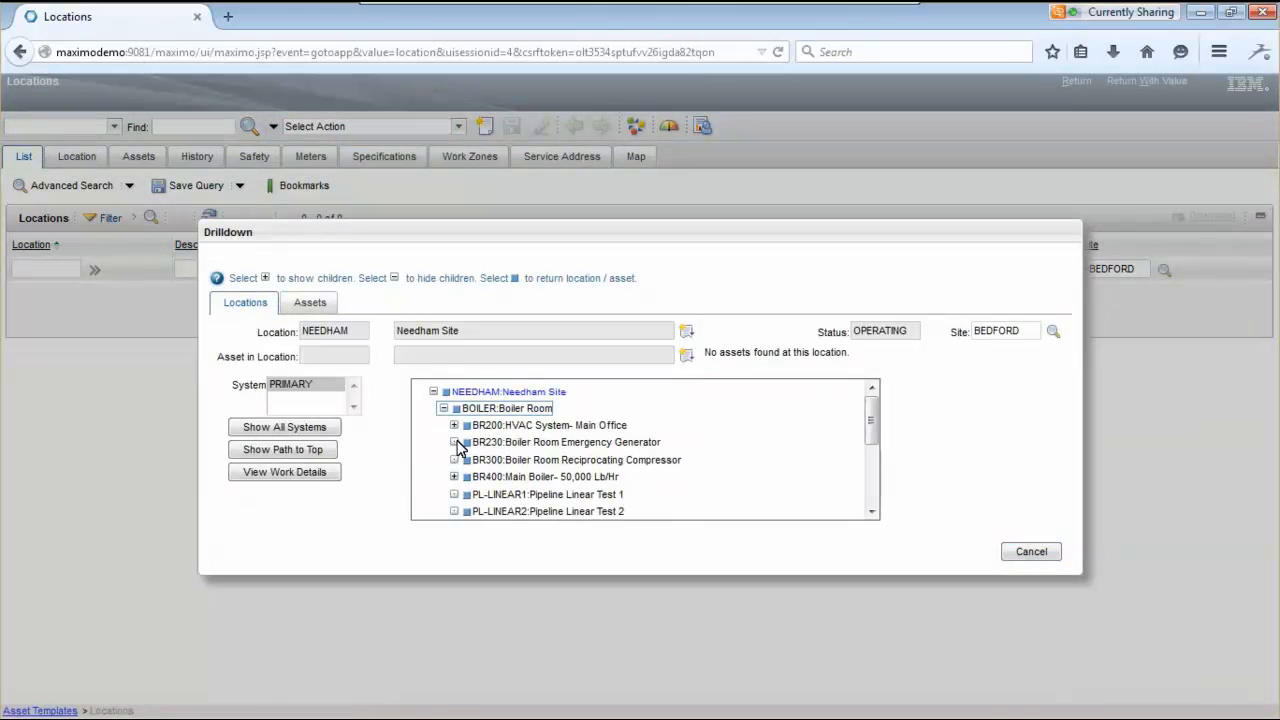
pyautogui.click(469, 444)
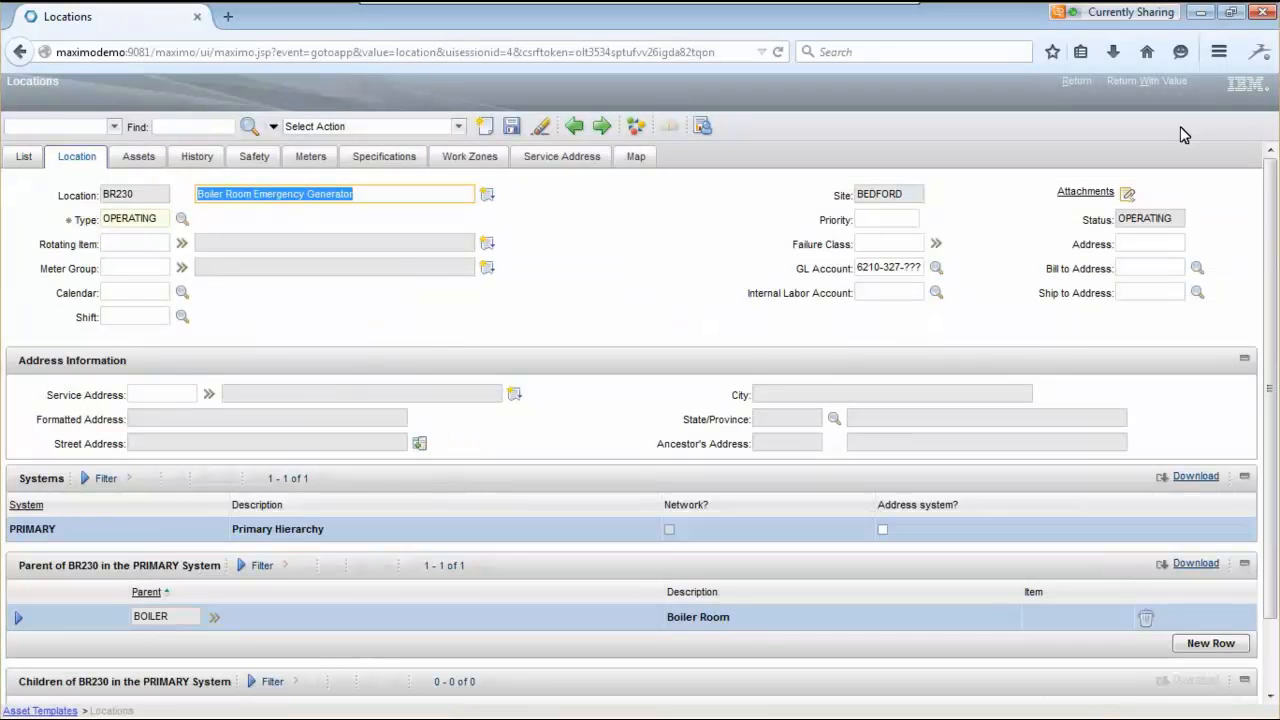
pyautogui.click(1133, 82)
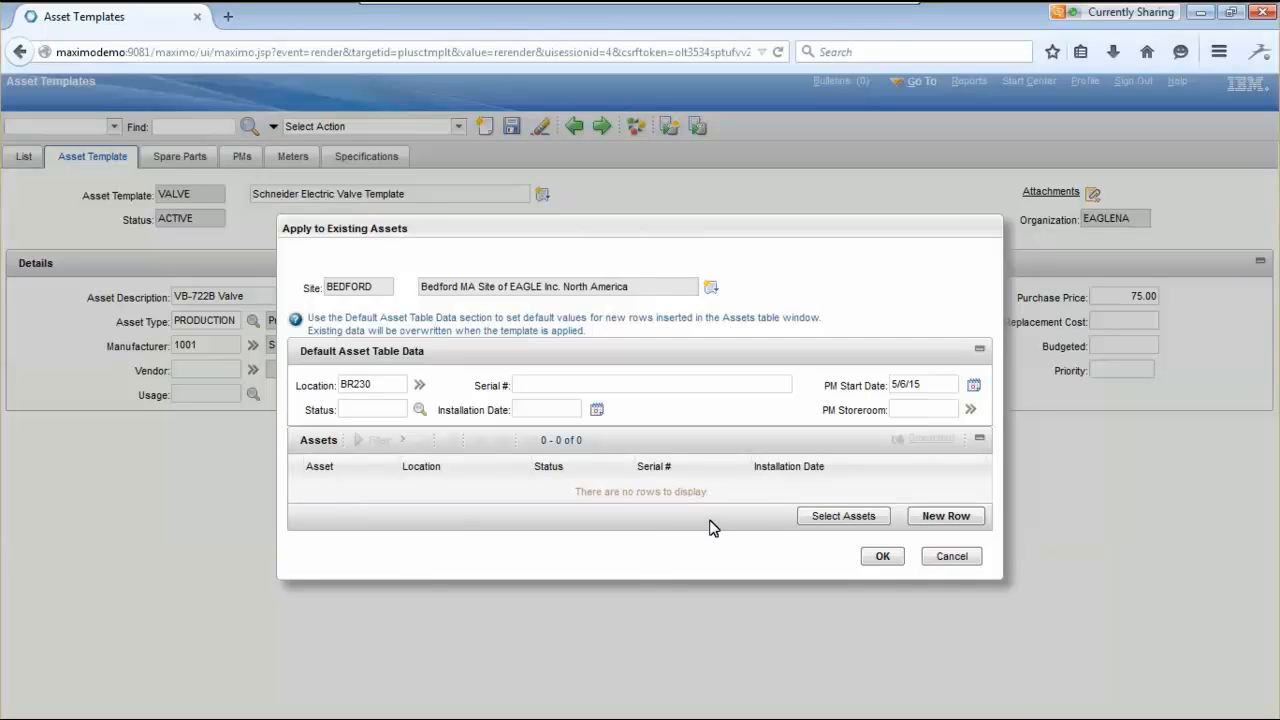
# - Filter the asset list by 1000% and add assets 10001, 10002 and 10003
pyautogui.click(837, 516)
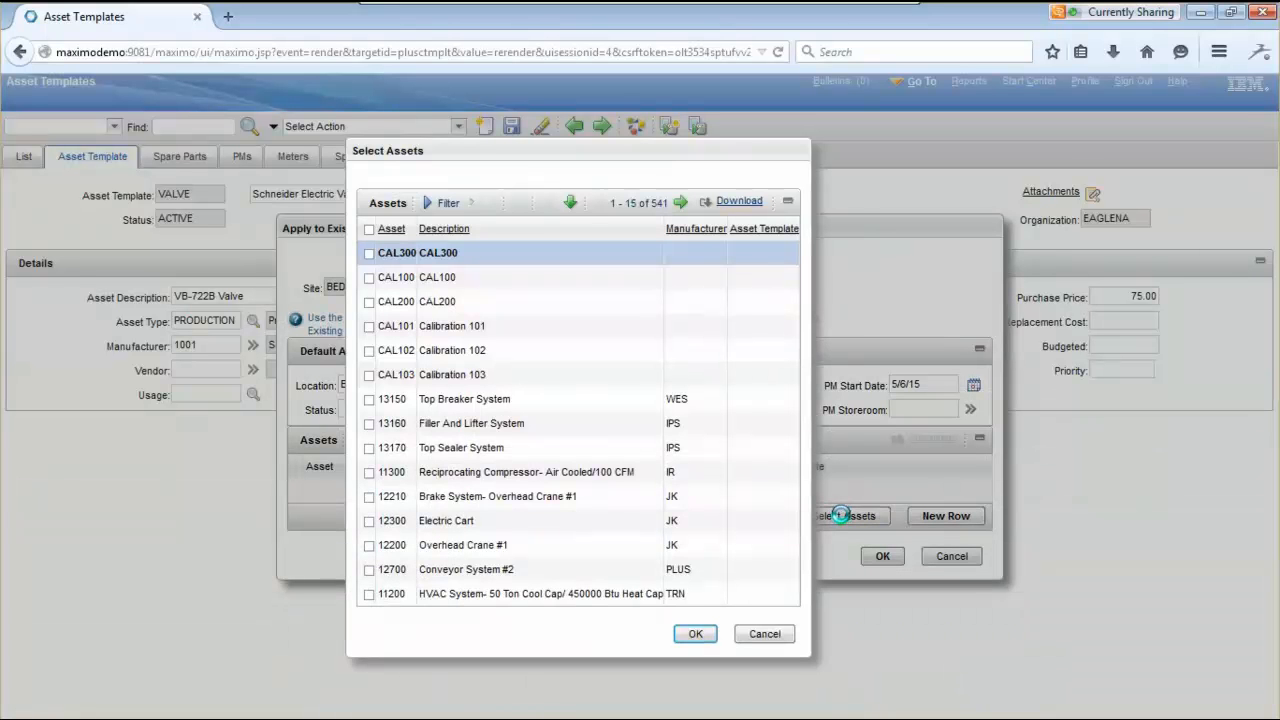
pyautogui.click(429, 205)
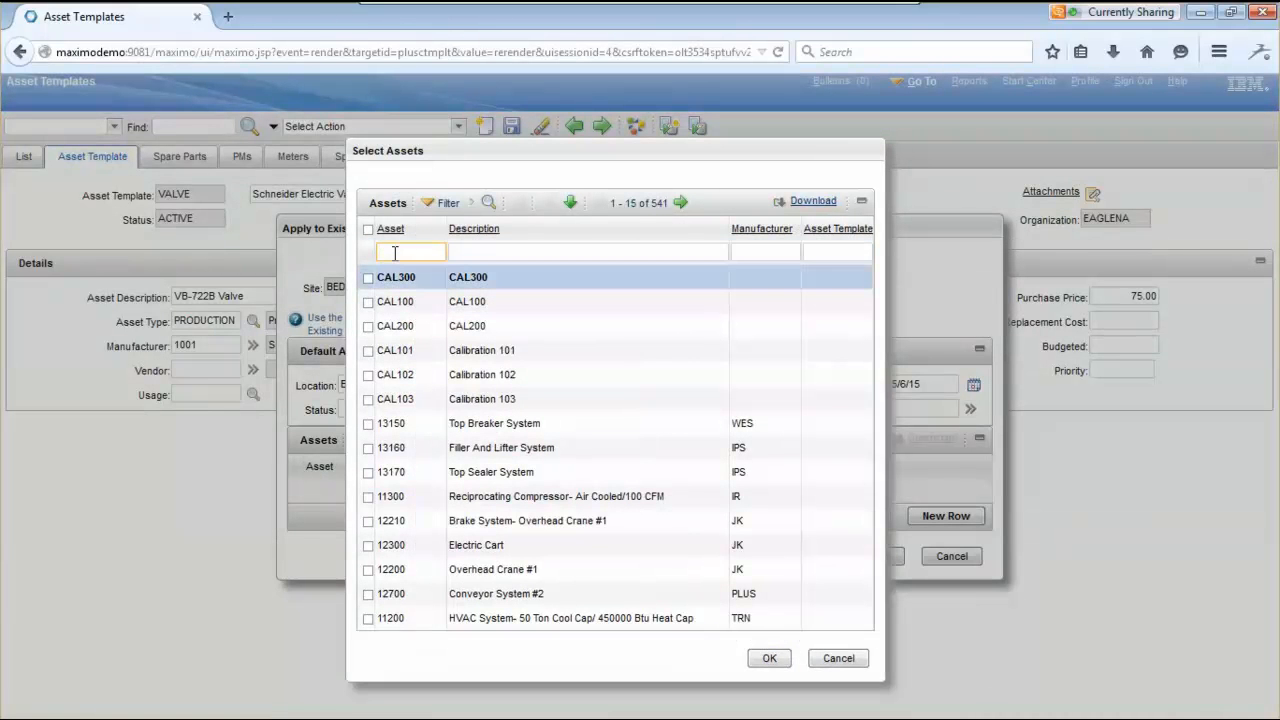
pyautogui.write('1000%')
pyautogui.press('Return')
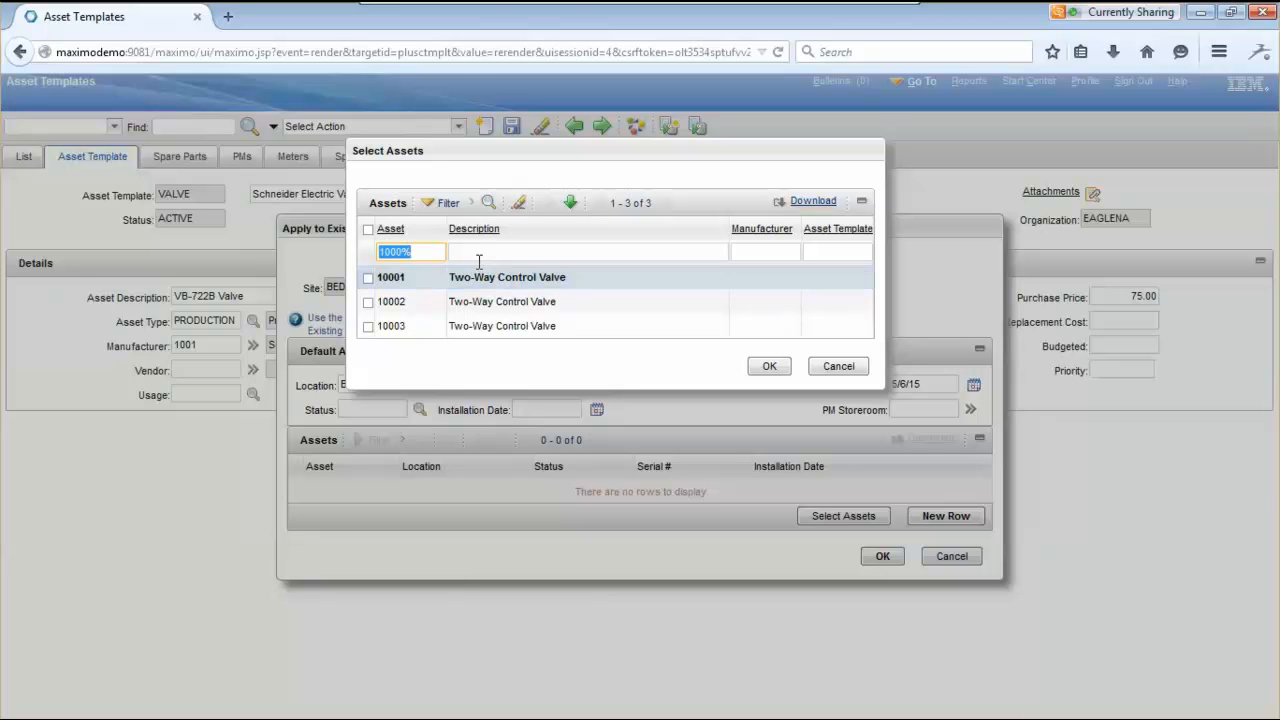
pyautogui.click(368, 278)
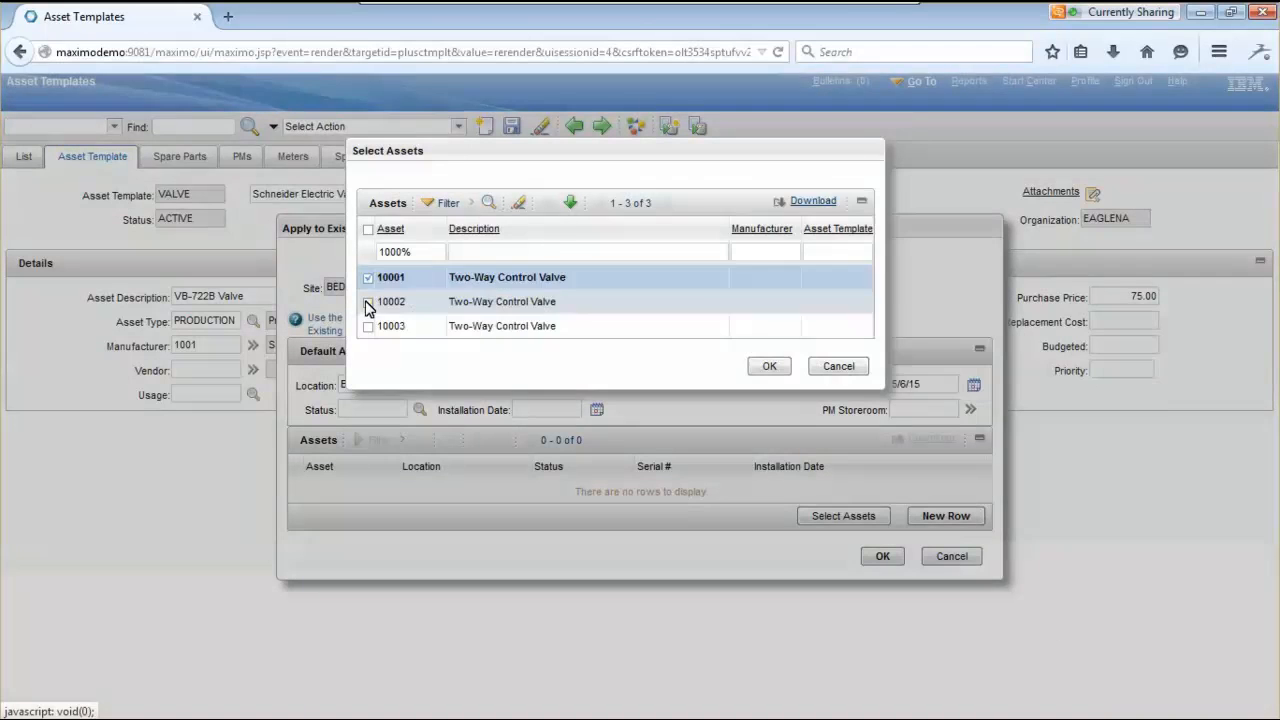
pyautogui.click(368, 302)
pyautogui.click(368, 326)
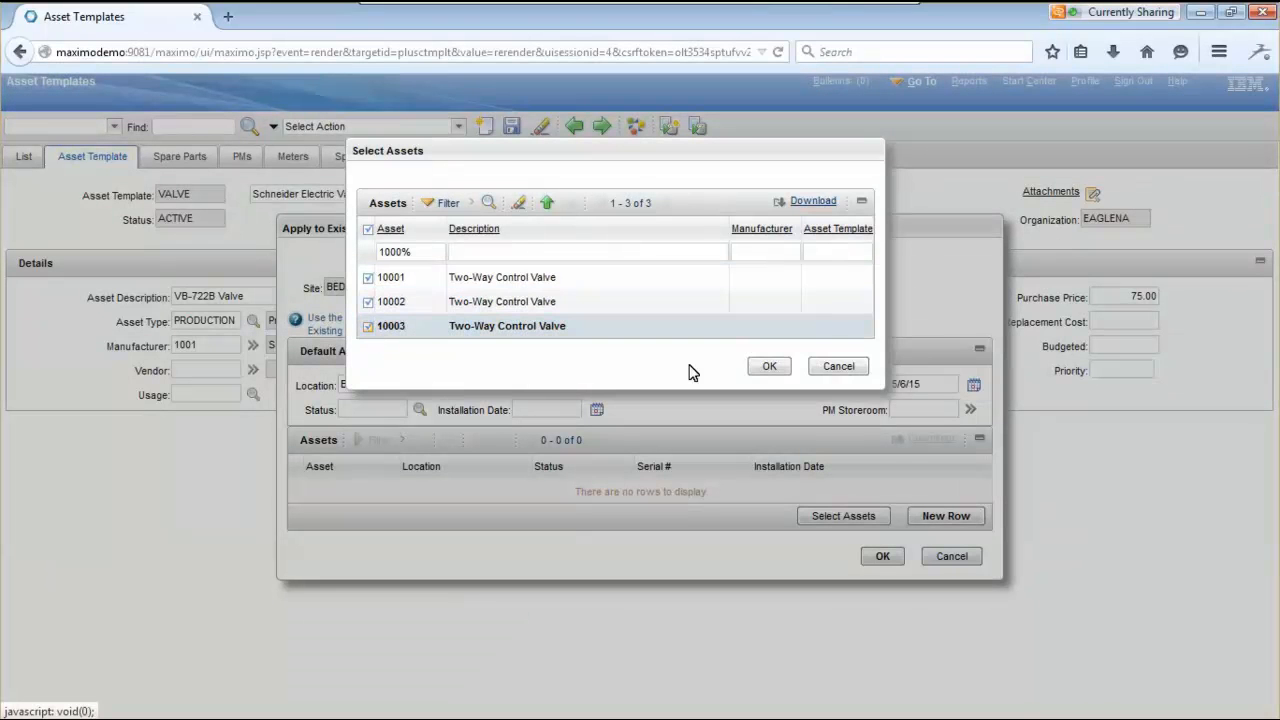
pyautogui.click(781, 364)
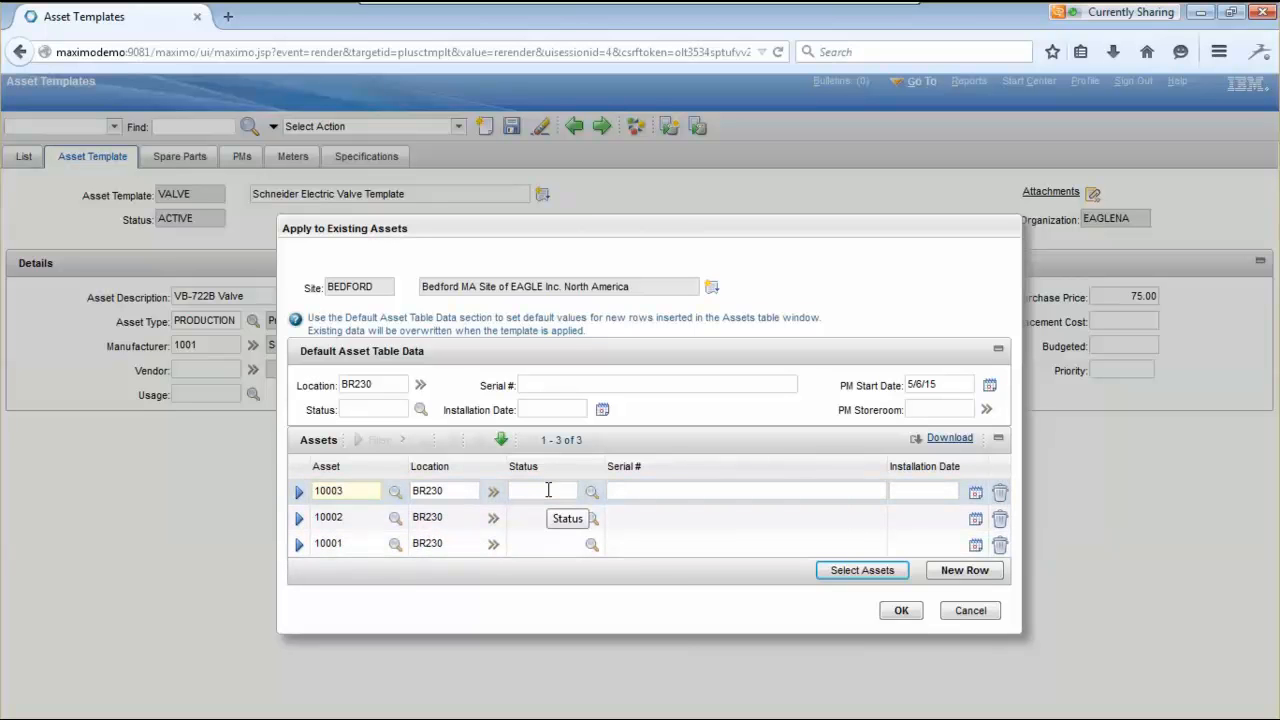
# - Set assets 10003 and 10002 to ACTIVE and asset 10001 to NOT READY
pyautogui.click(591, 494)
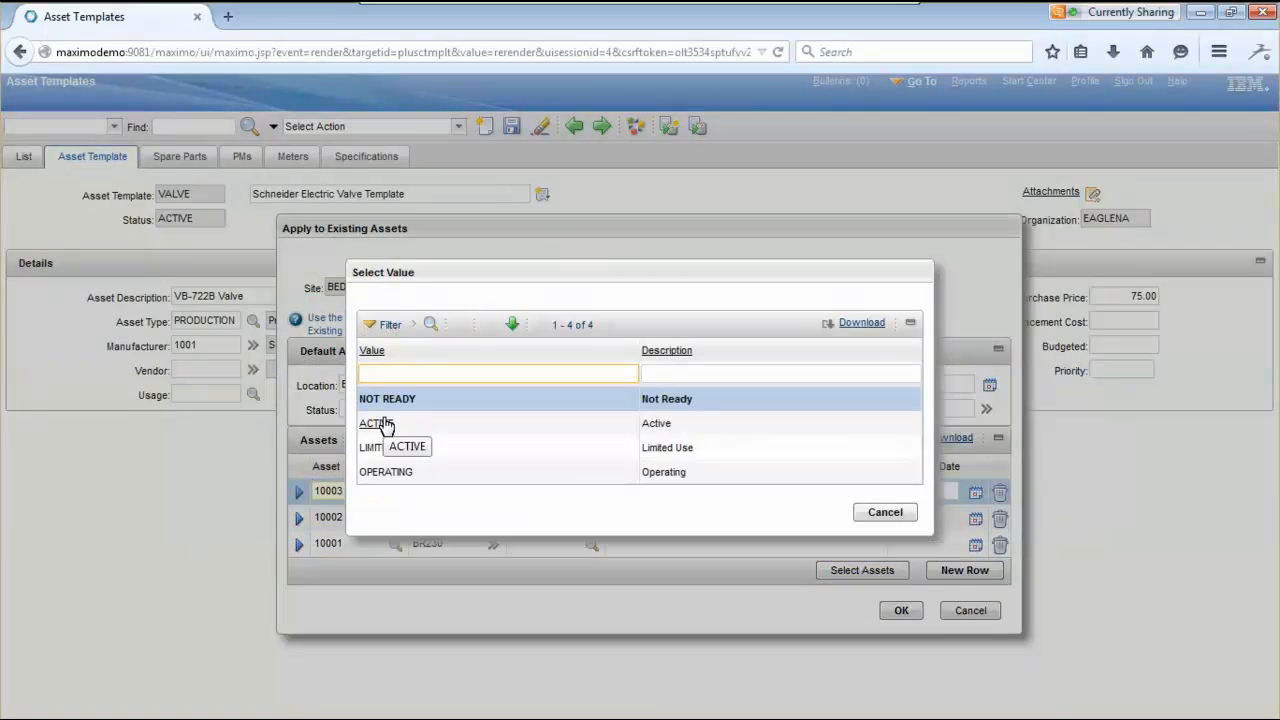
pyautogui.click(385, 424)
pyautogui.click(593, 517)
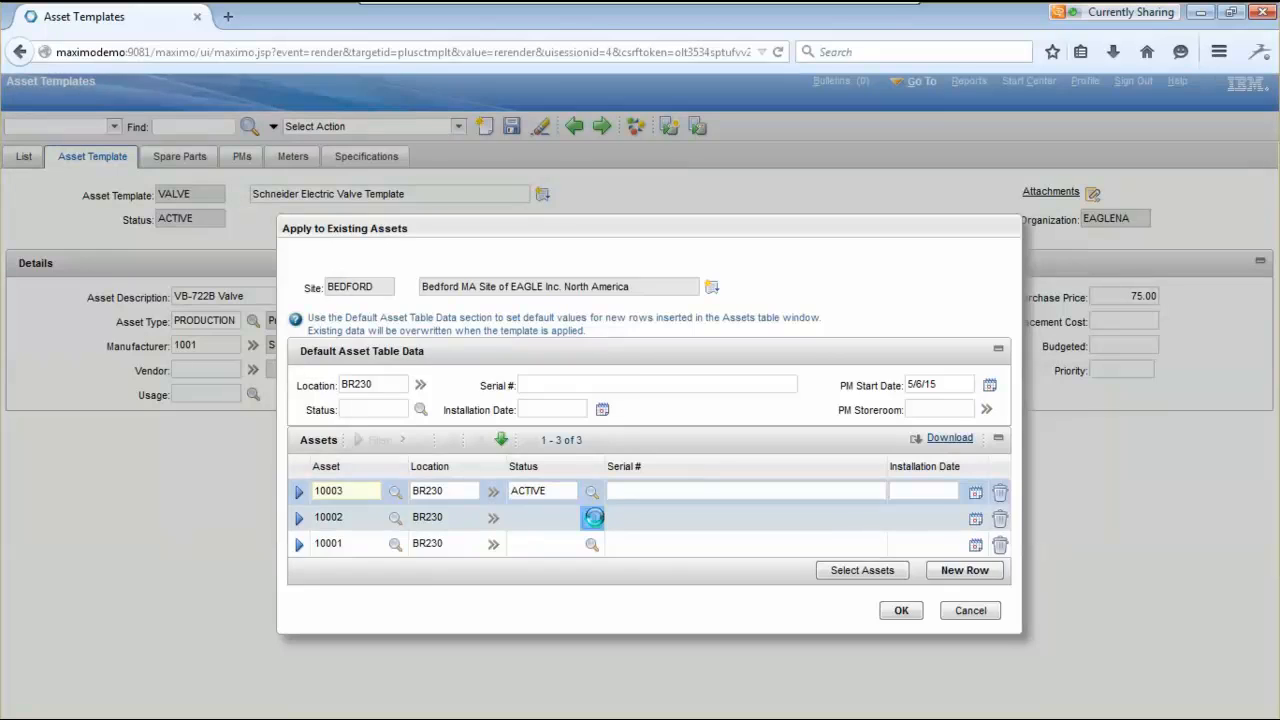
pyautogui.click(396, 416)
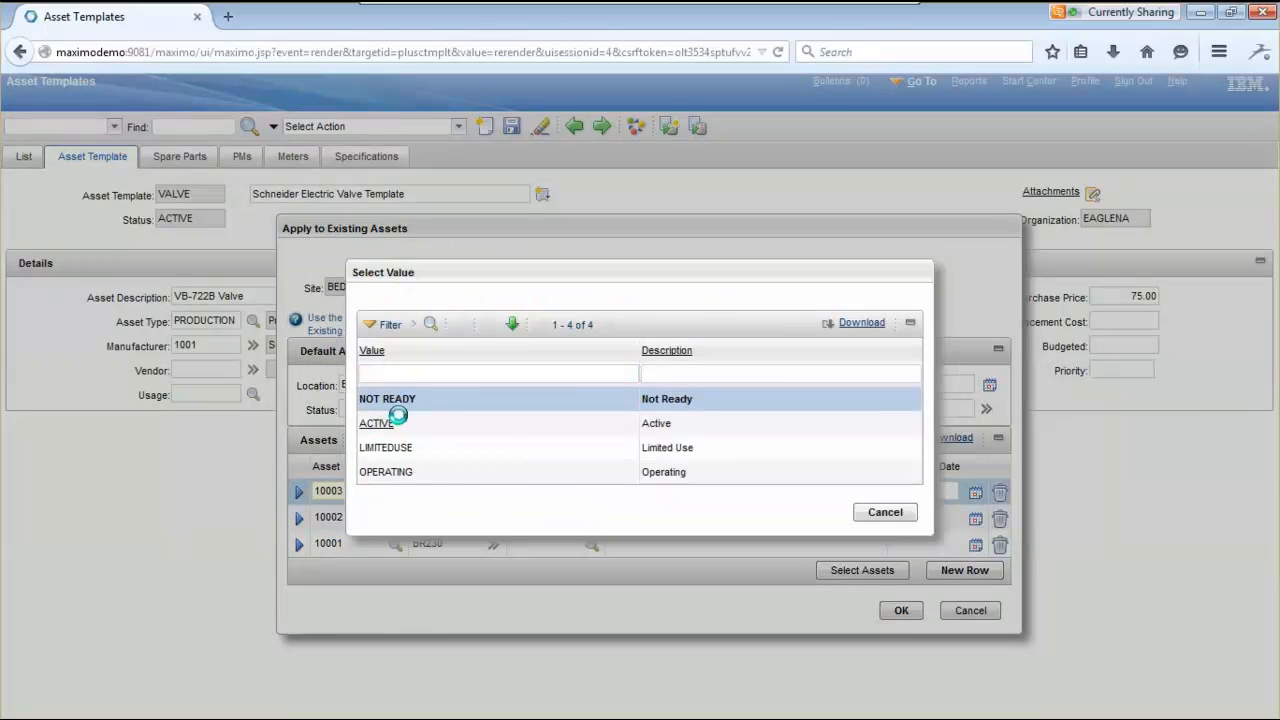
pyautogui.click(591, 544)
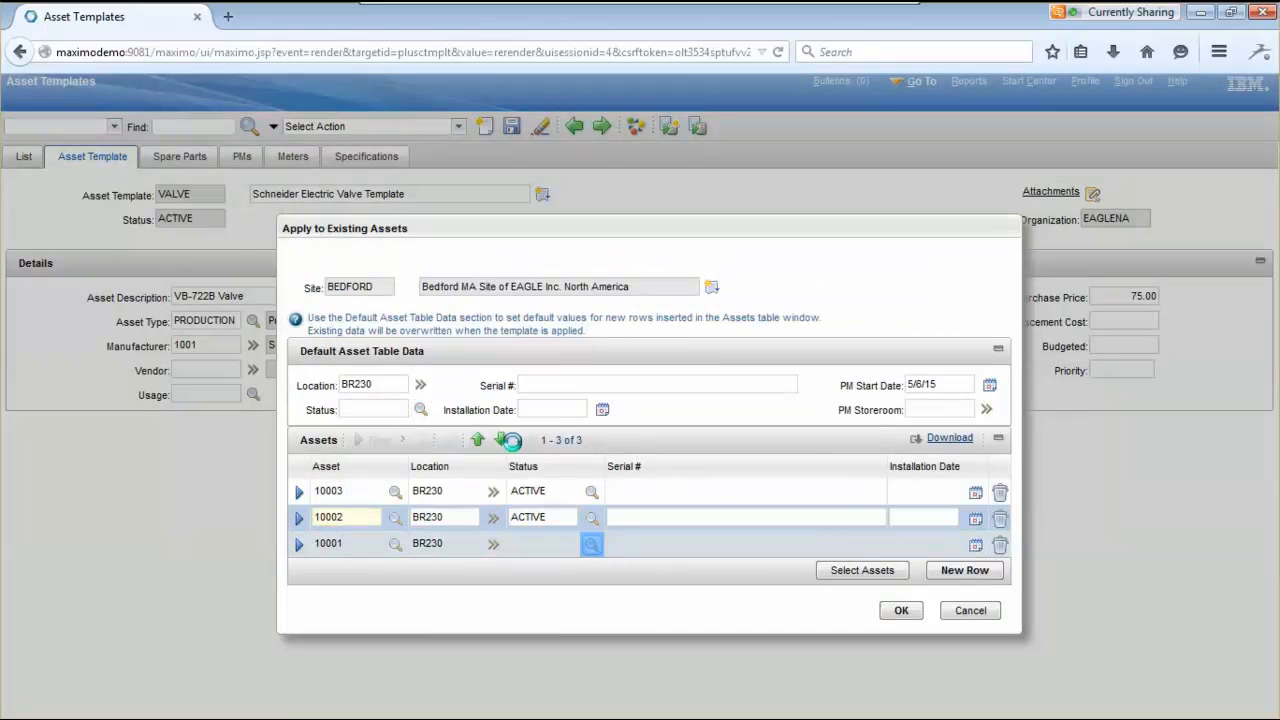
pyautogui.click(403, 405)
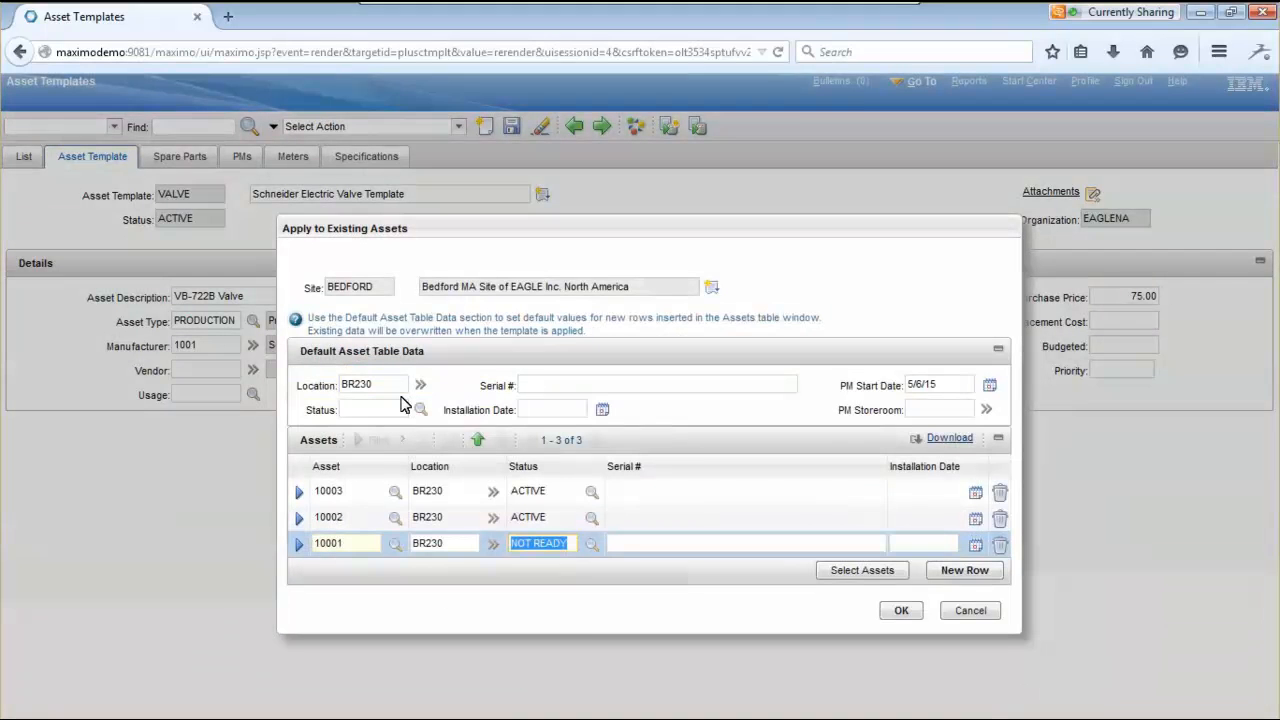
pyautogui.click(648, 549)
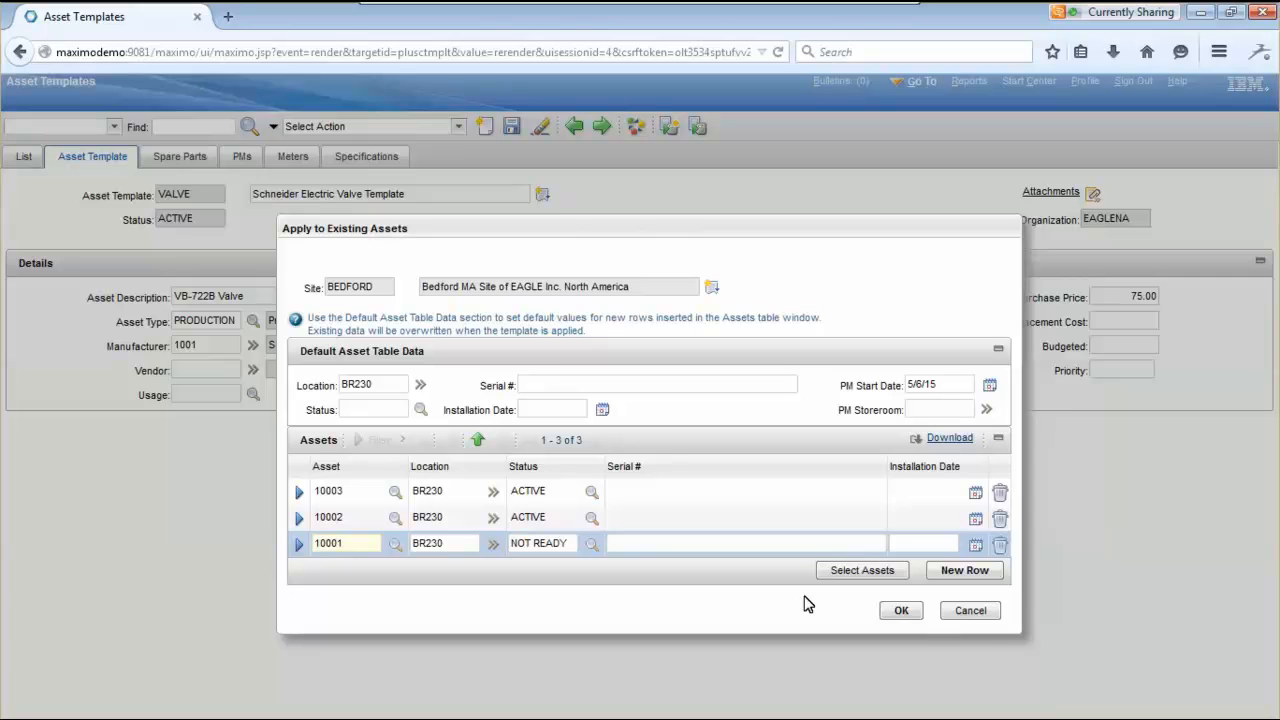
# - Apply the VALVE template to assets 10001–10003 and acknowledge the confirmation message
pyautogui.click(893, 615)
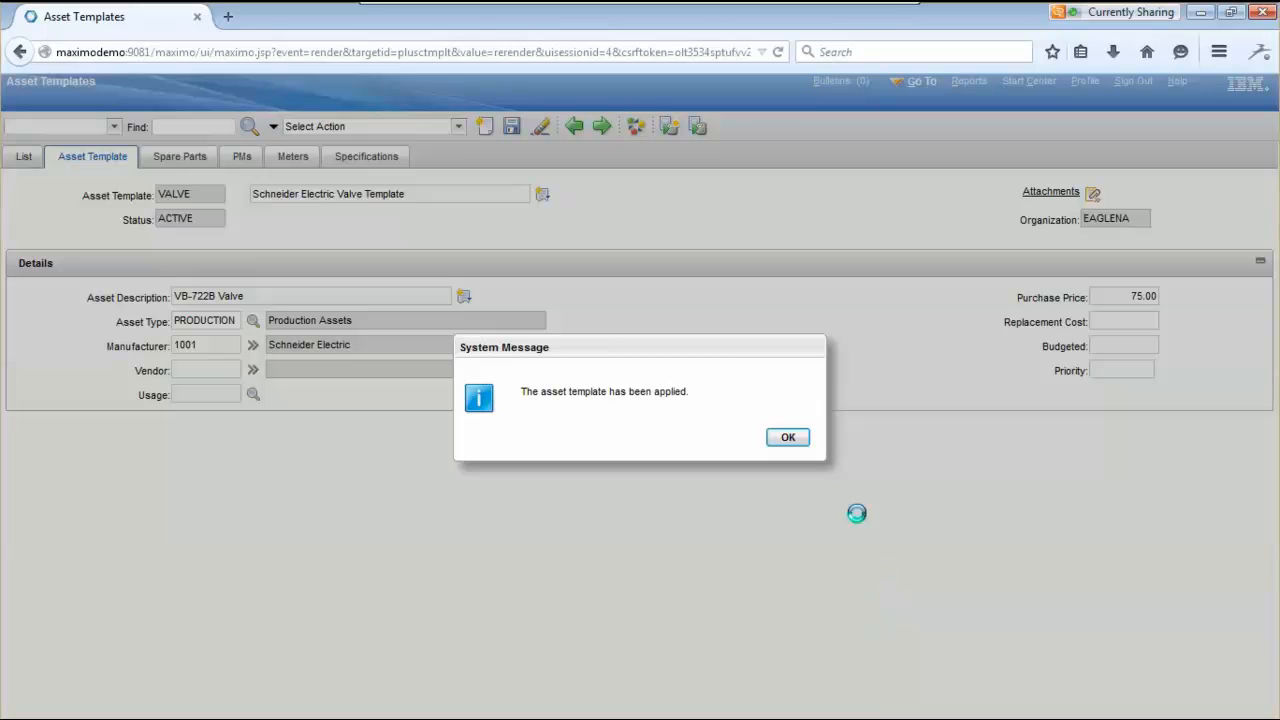
pyautogui.click(789, 439)
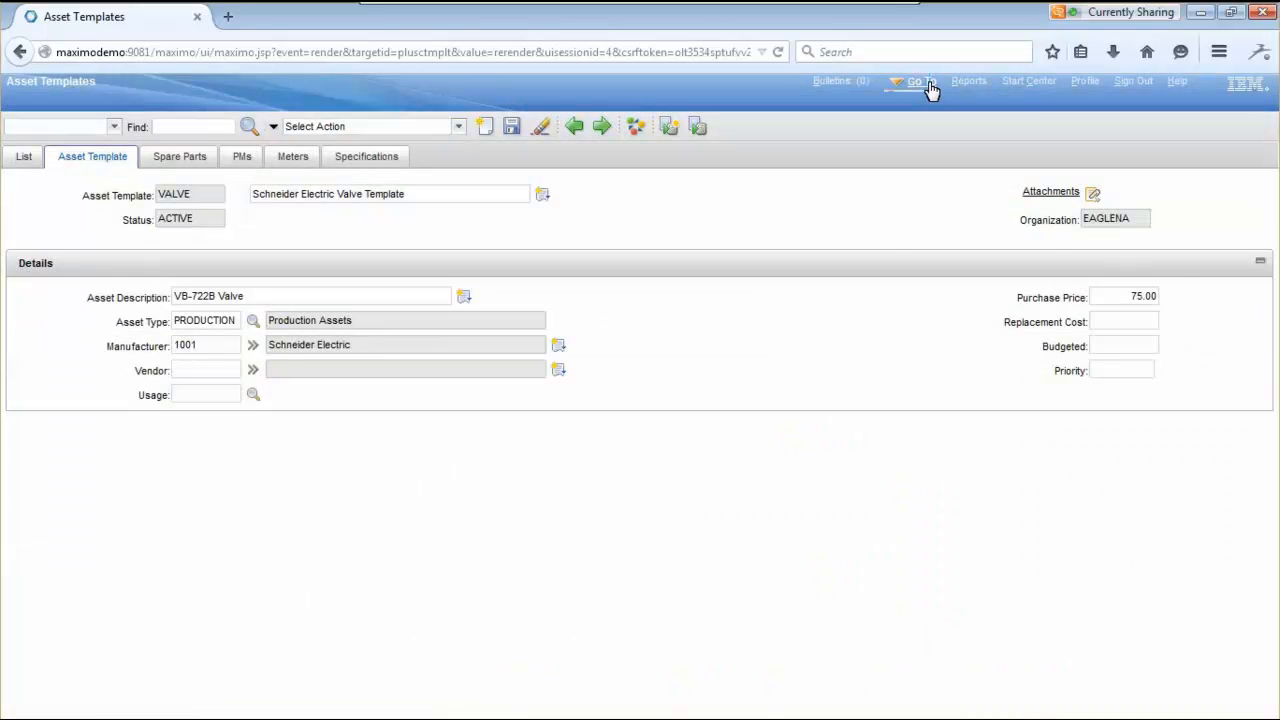
pyautogui.click(928, 83)
# - Filter the Assets list on 1000% and open asset 10001, VB-722B Valve at BR230
pyautogui.moveTo(936, 128)
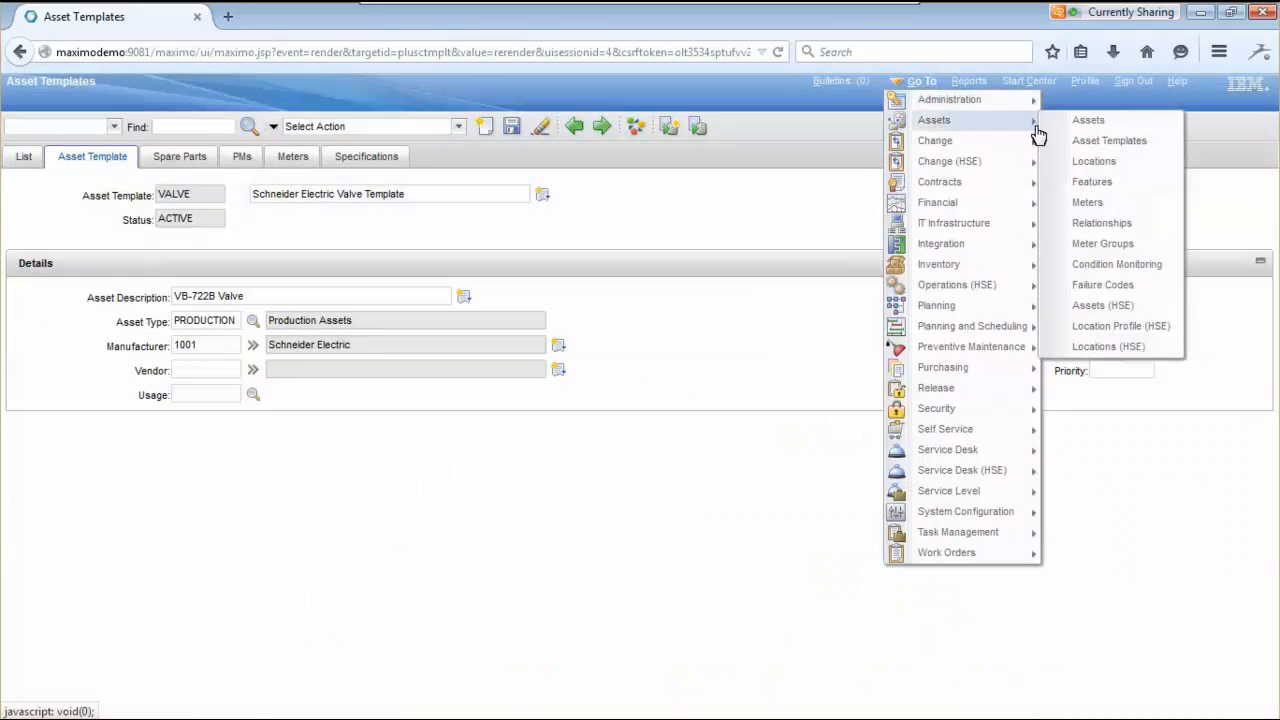
pyautogui.click(1086, 121)
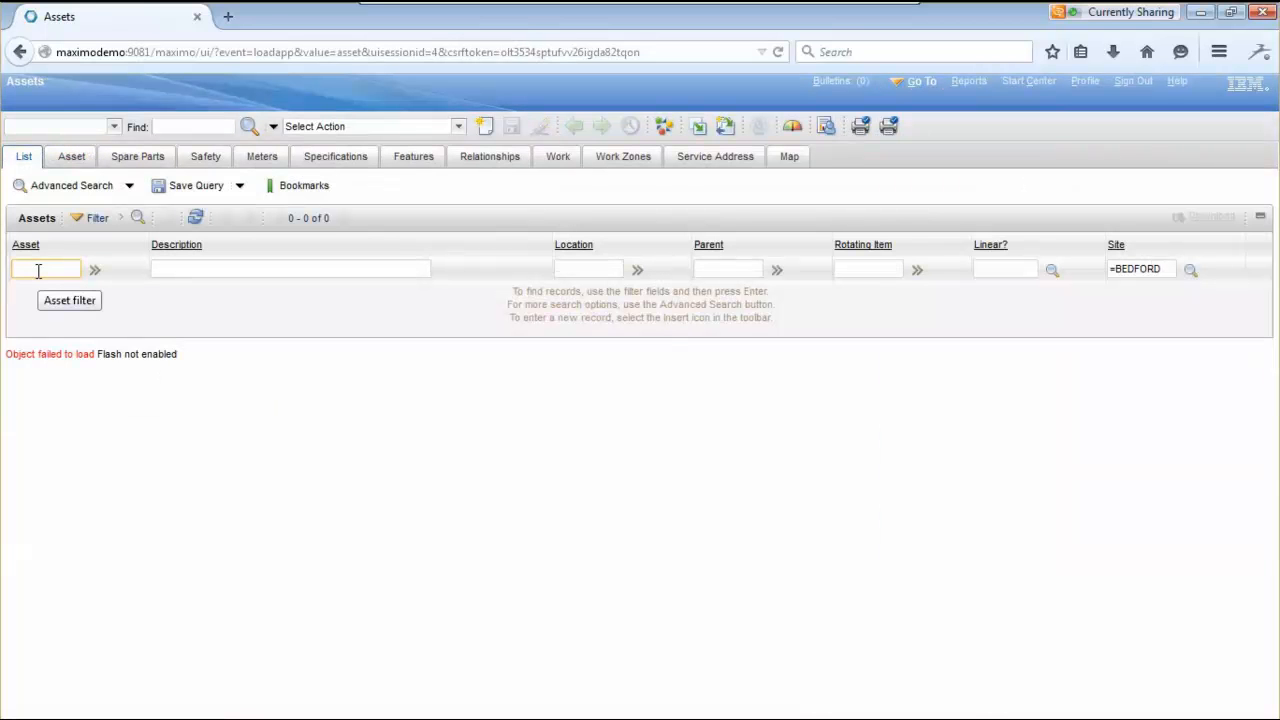
pyautogui.write('1000')
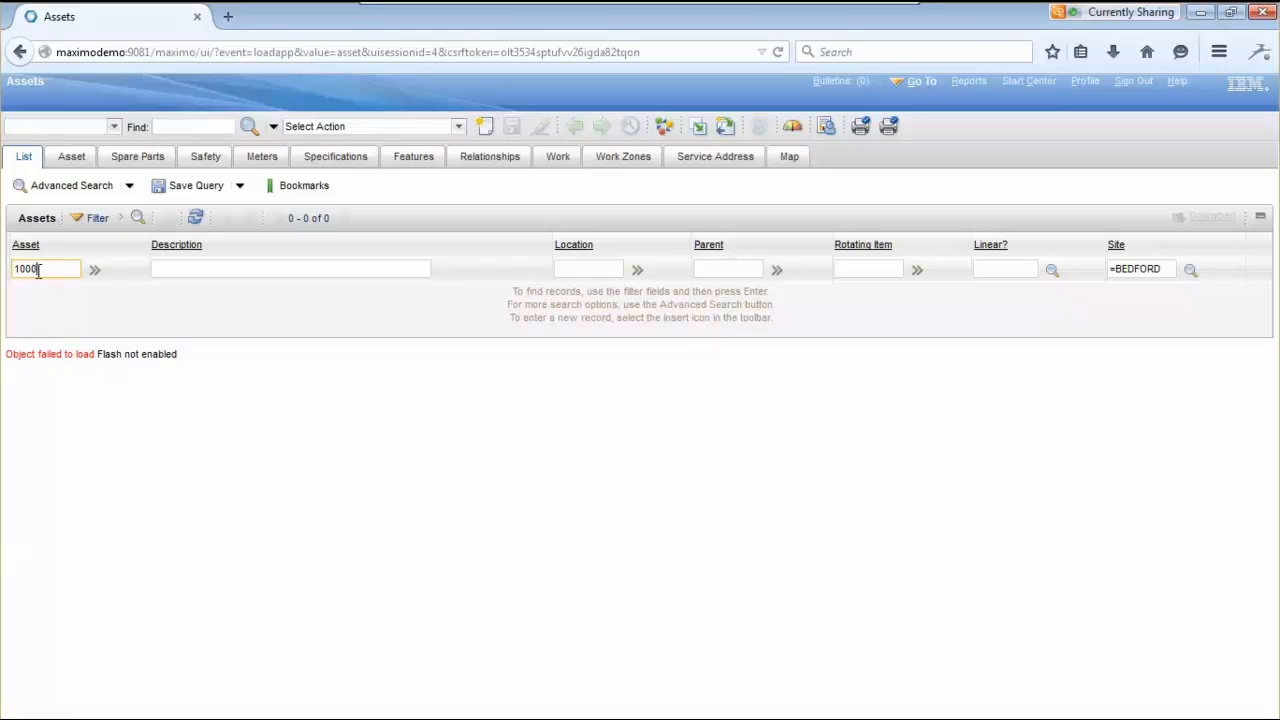
pyautogui.write('%')
pyautogui.press('Return')
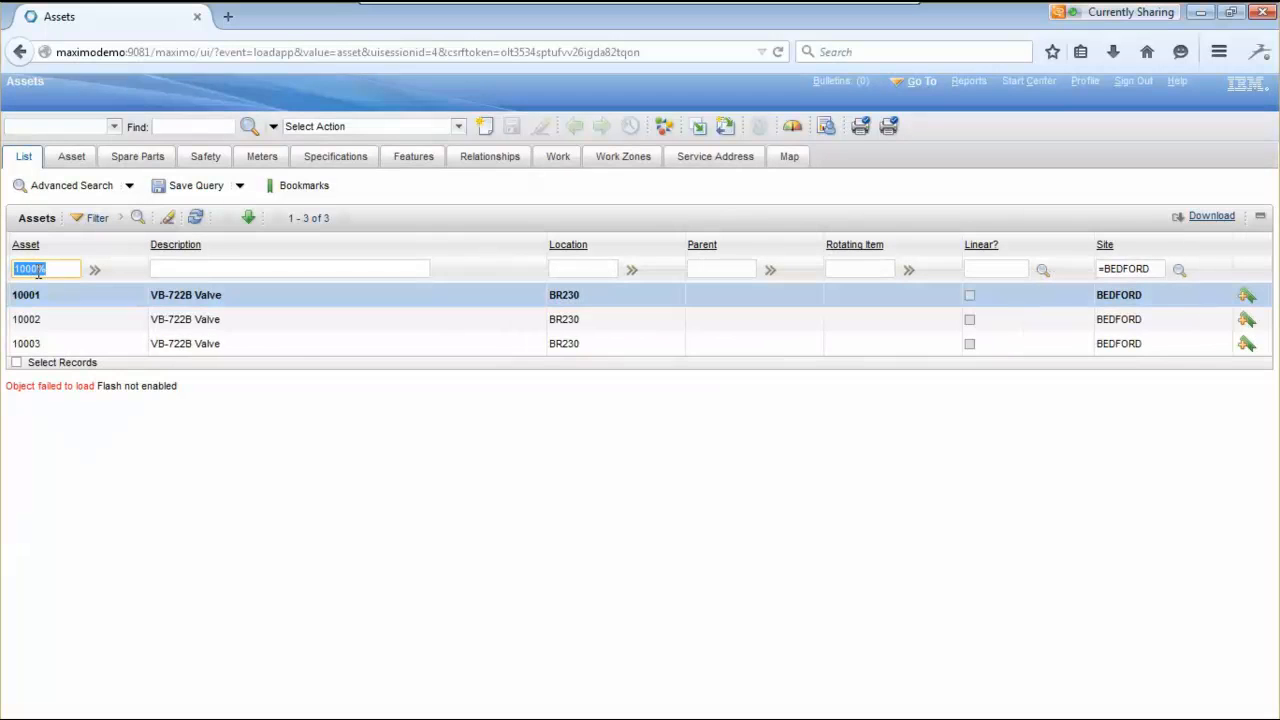
pyautogui.click(24, 294)
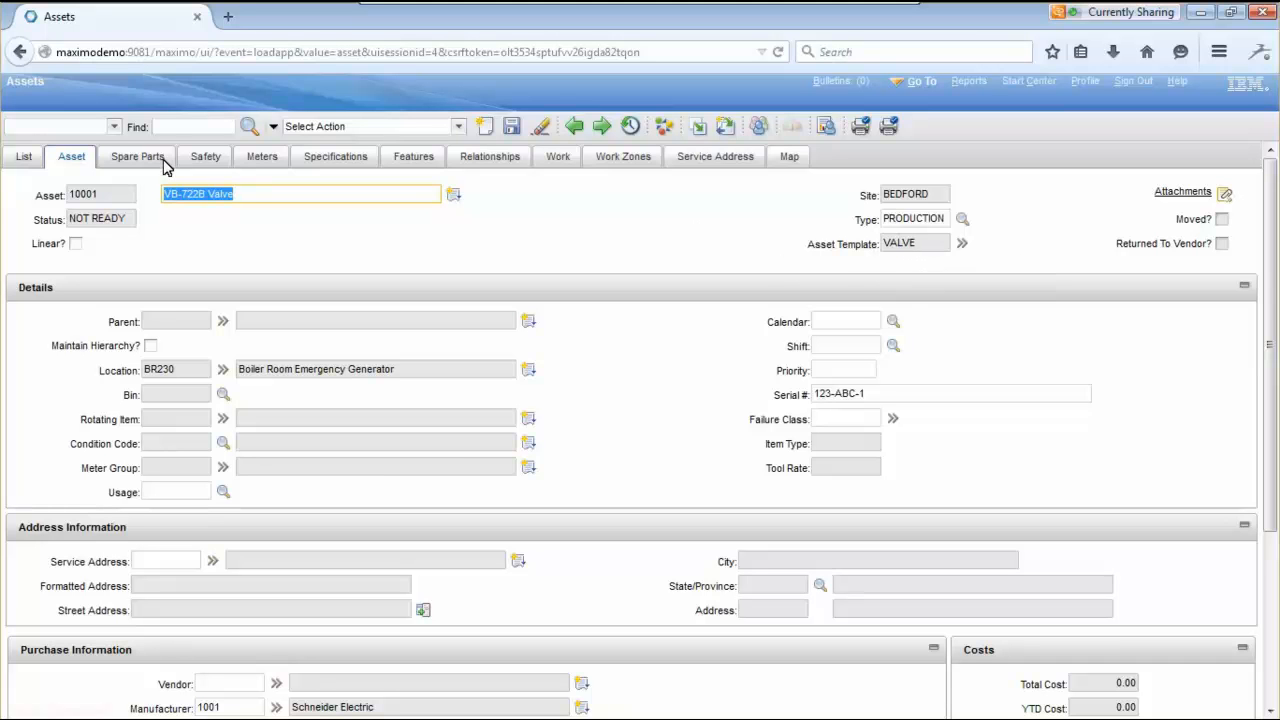
pyautogui.scroll(-3, 646, 274)
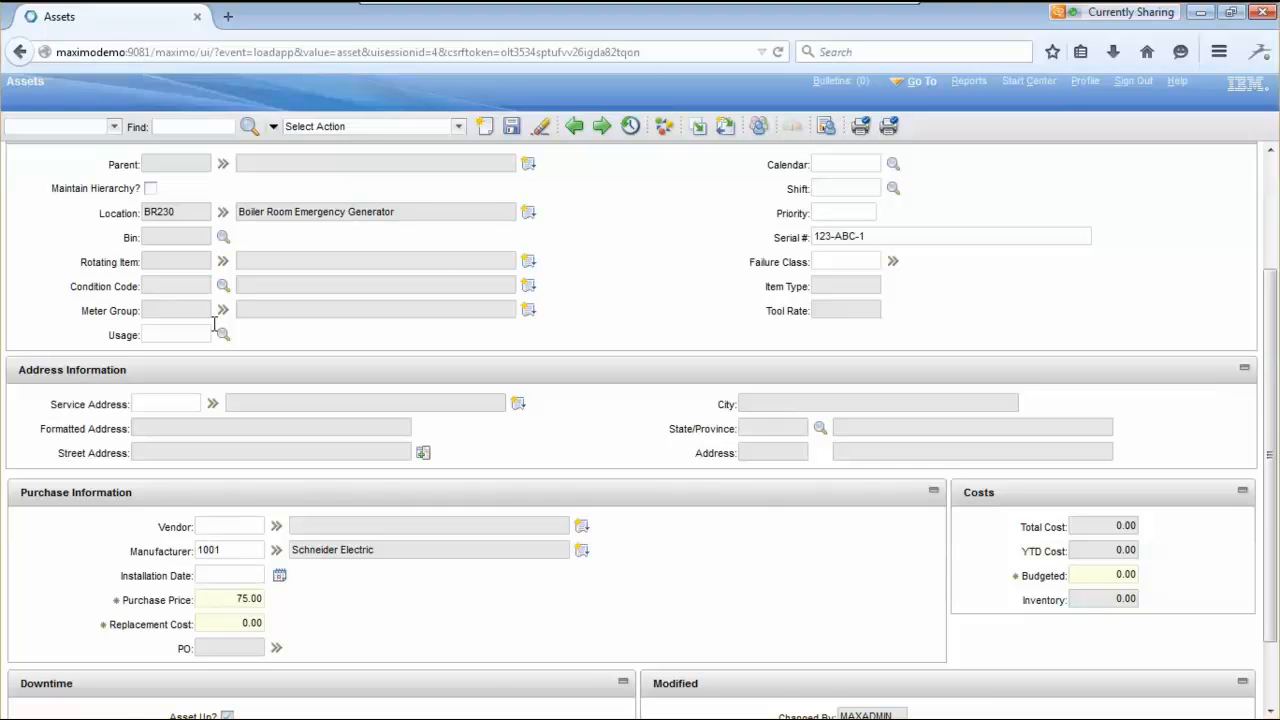
pyautogui.scroll(3, 623, 289)
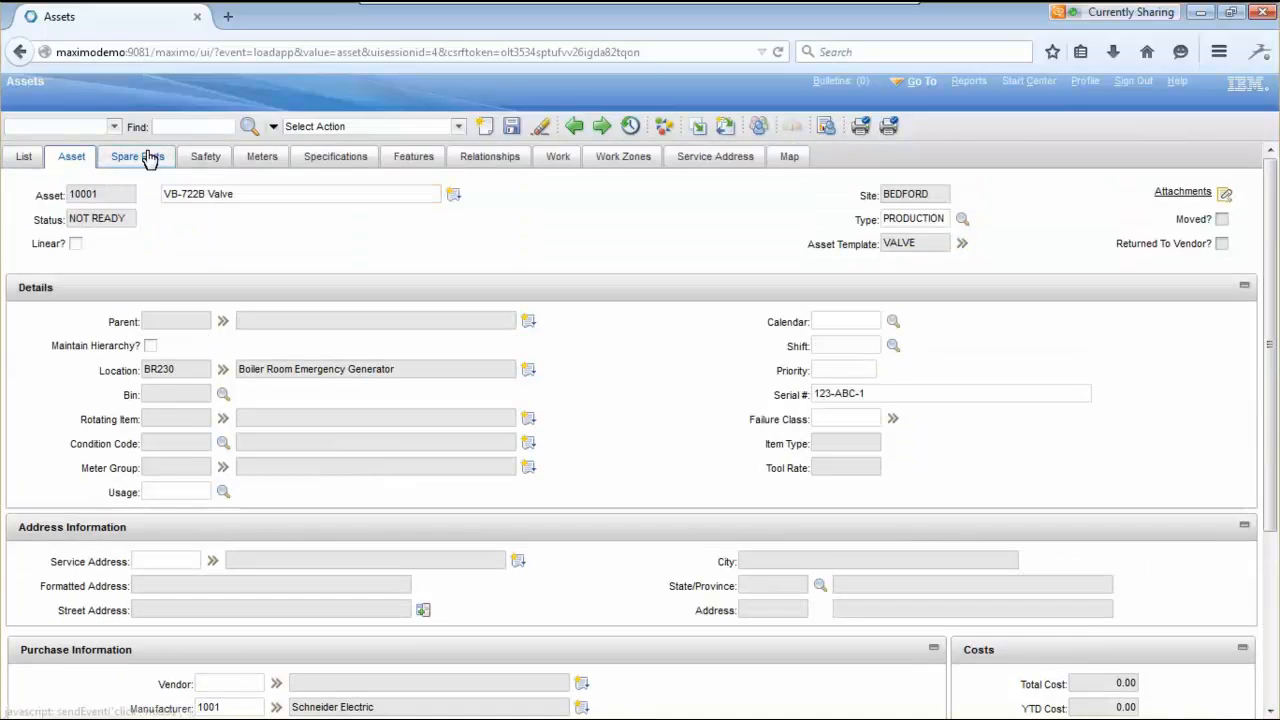
# - Review asset 10001's spare parts, meters and specifications inherited from template VALVE
pyautogui.click(148, 158)
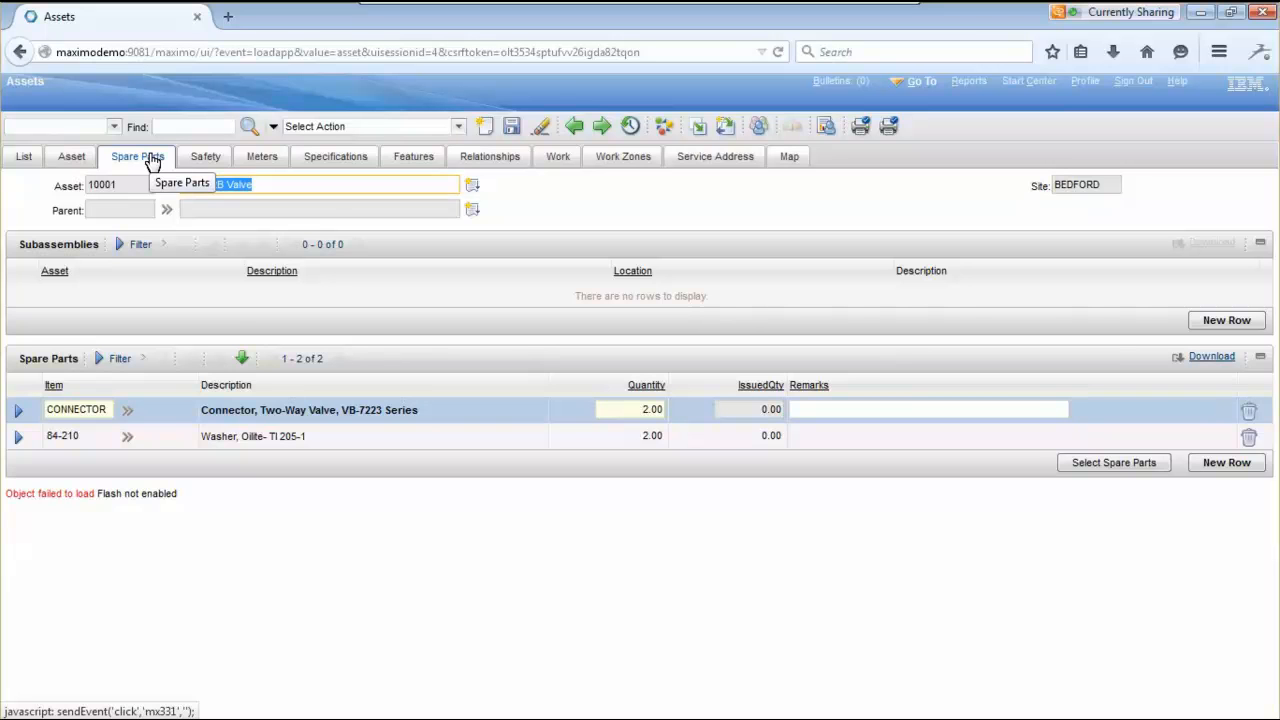
pyautogui.click(273, 158)
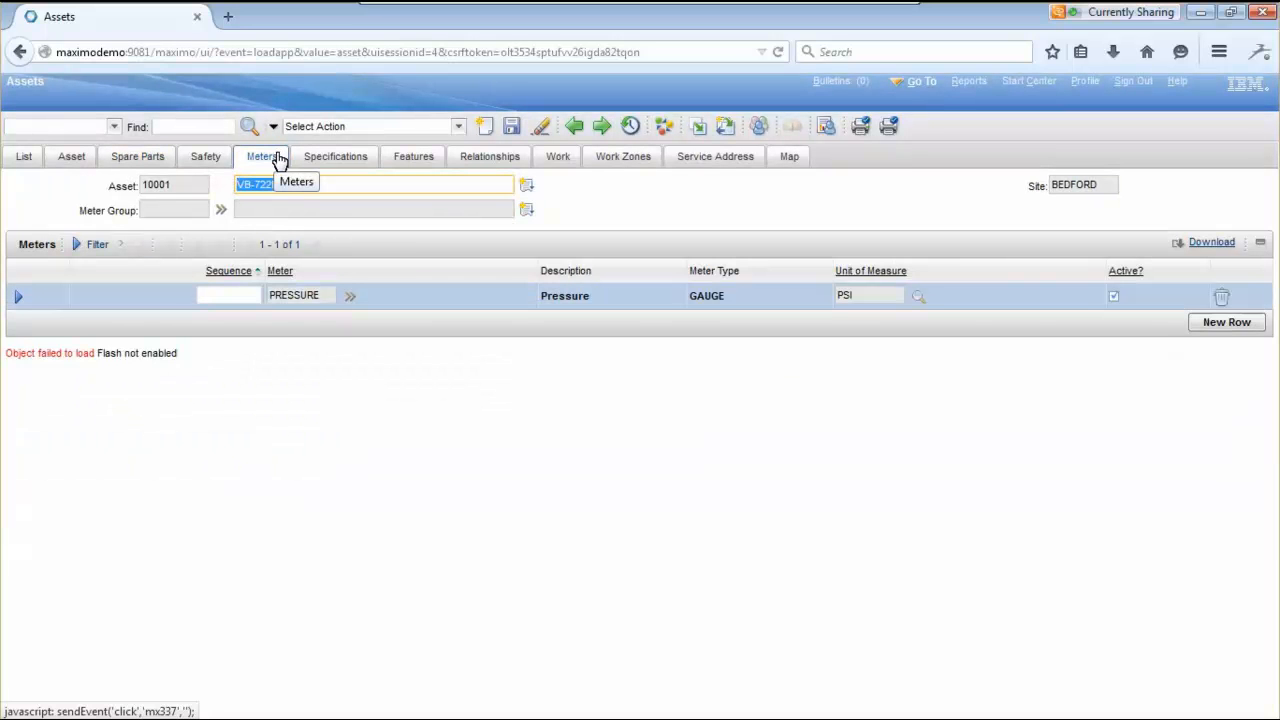
pyautogui.click(323, 158)
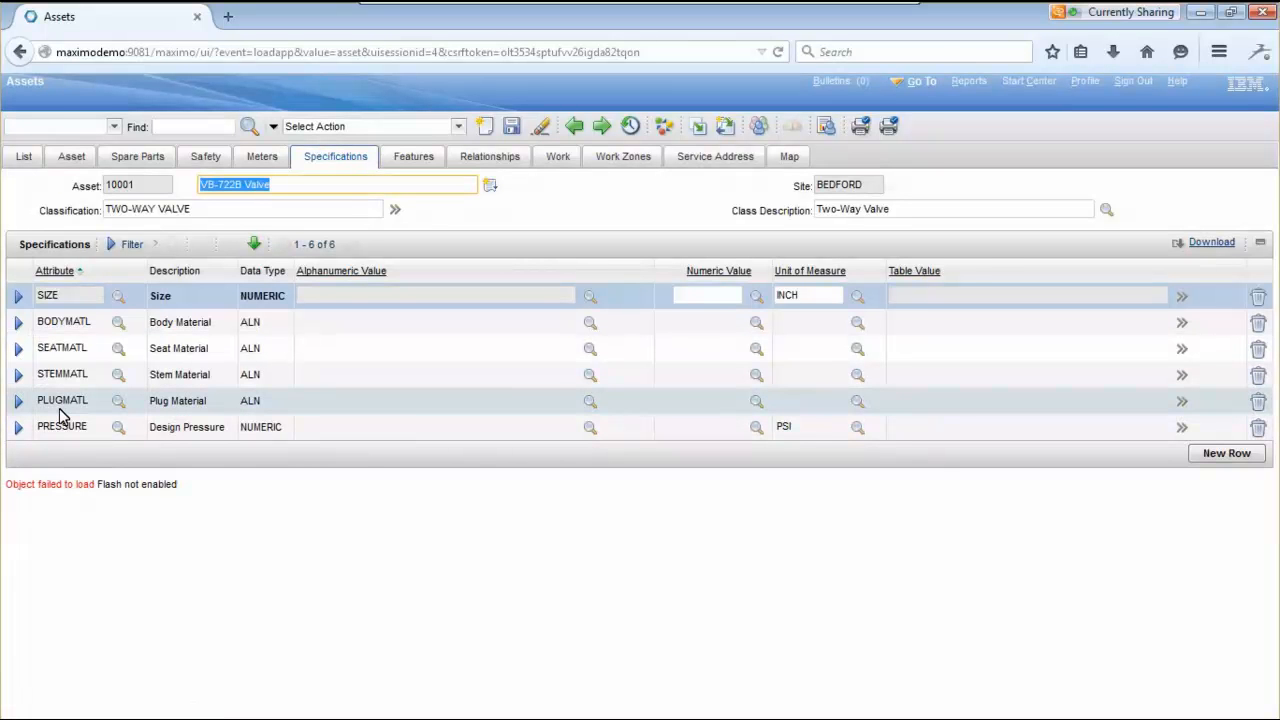
# - Show asset 10001's work details, switching to its preventive maintenance records
pyautogui.click(557, 157)
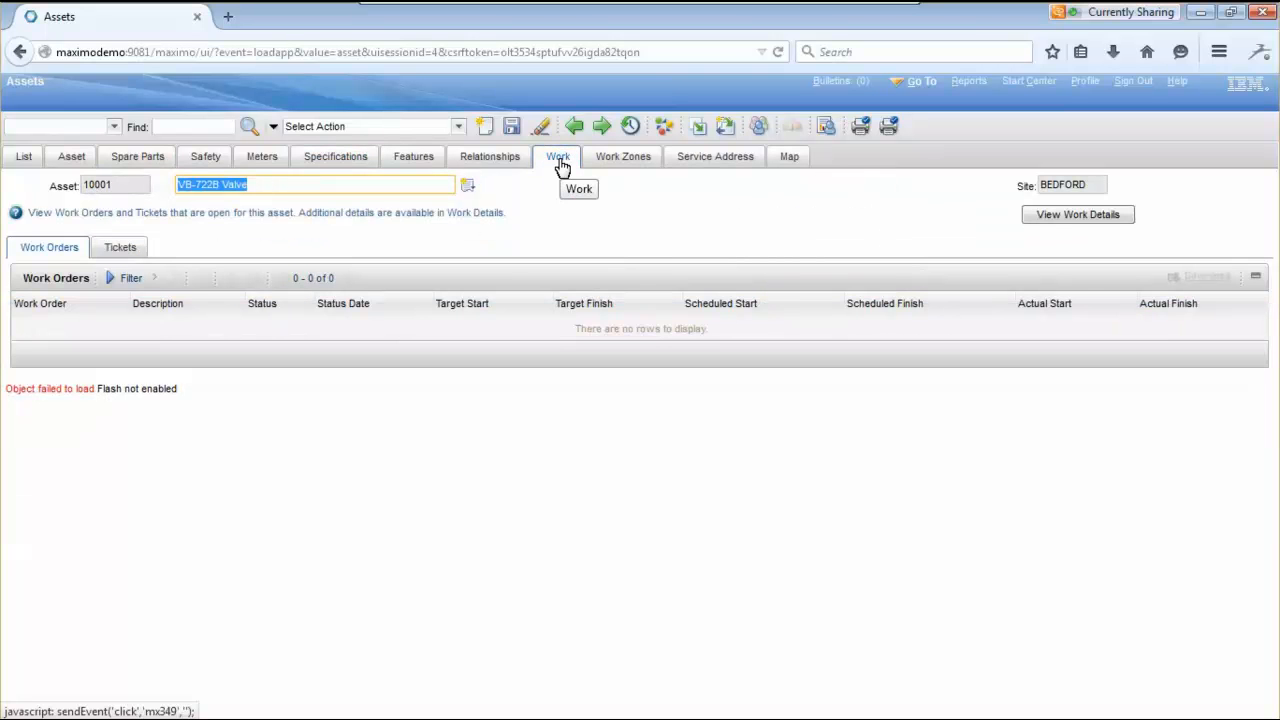
pyautogui.click(1077, 222)
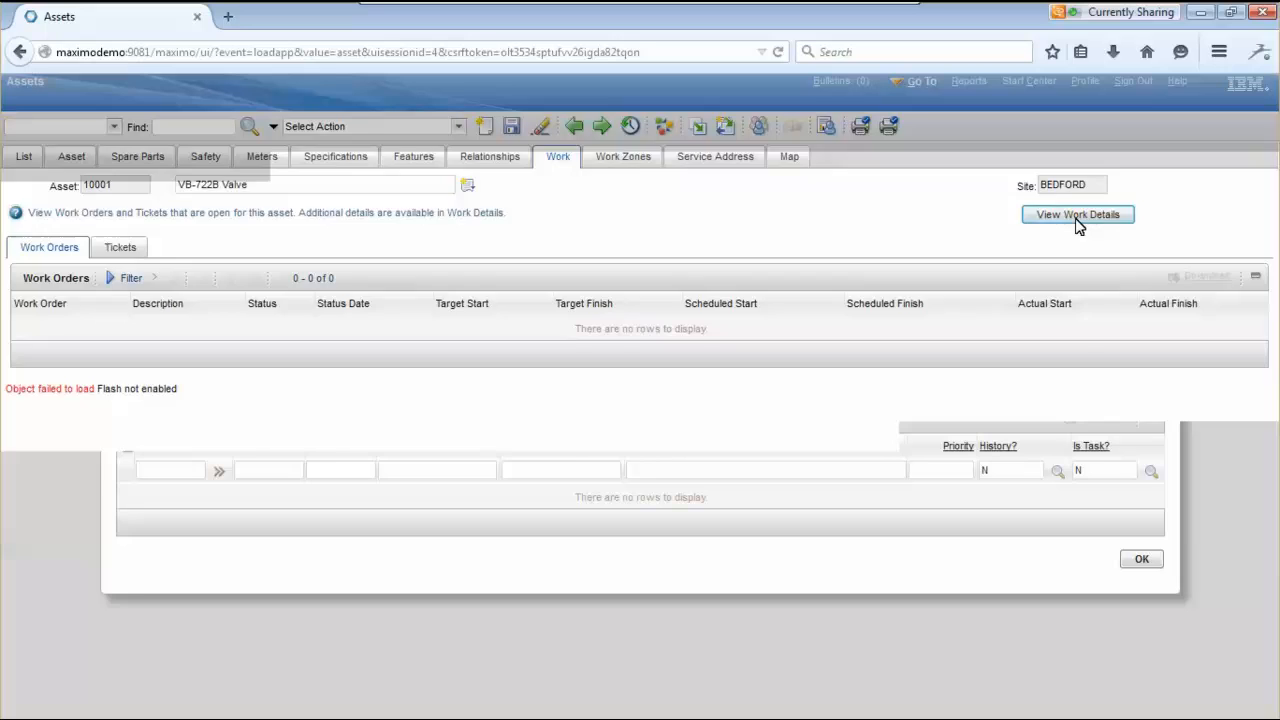
pyautogui.click(204, 398)
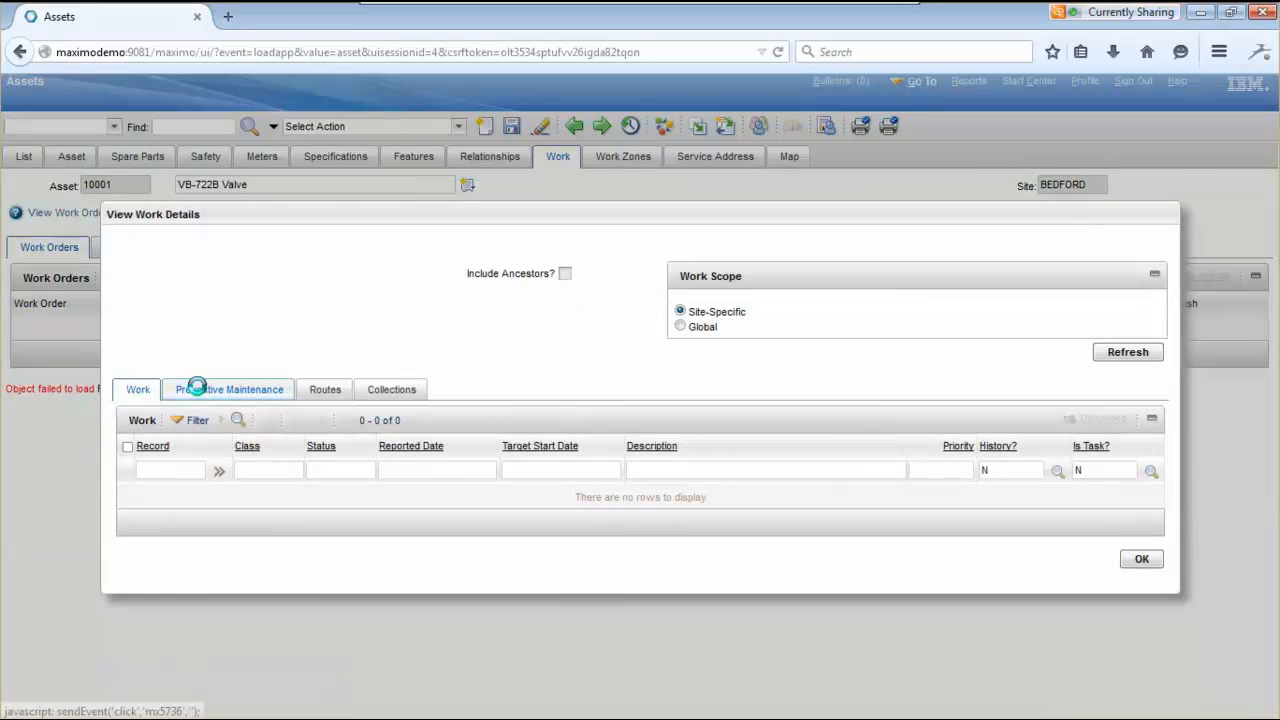